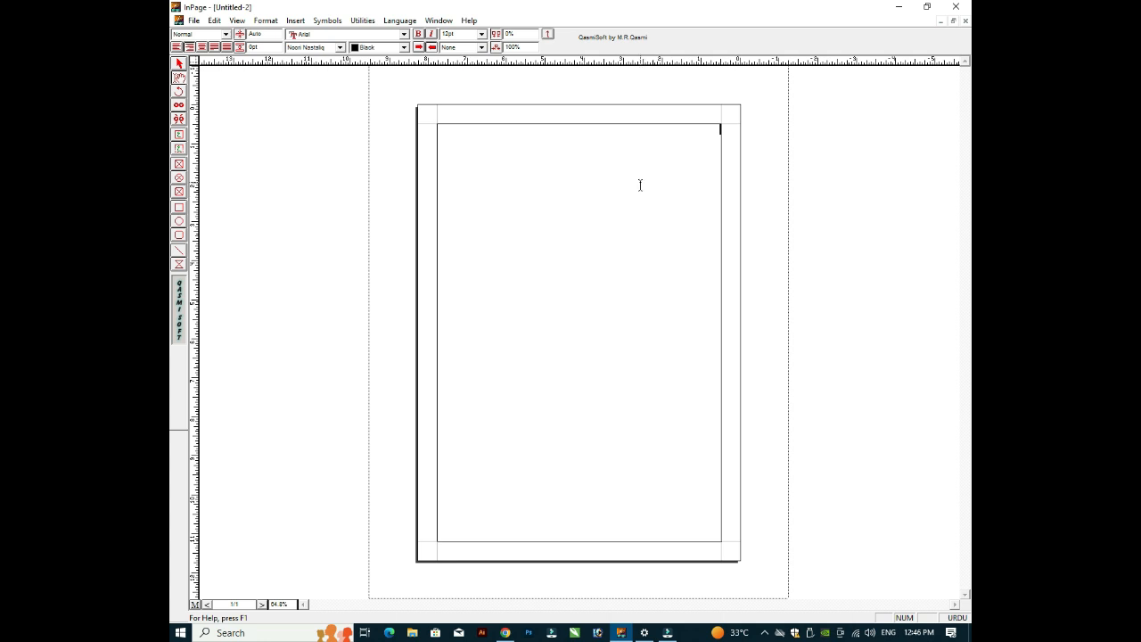
# Step: Minimize the InPage and Filmora windows to reveal the Windows desktop
pyautogui.click(603, 172)
pyautogui.click(663, 142)
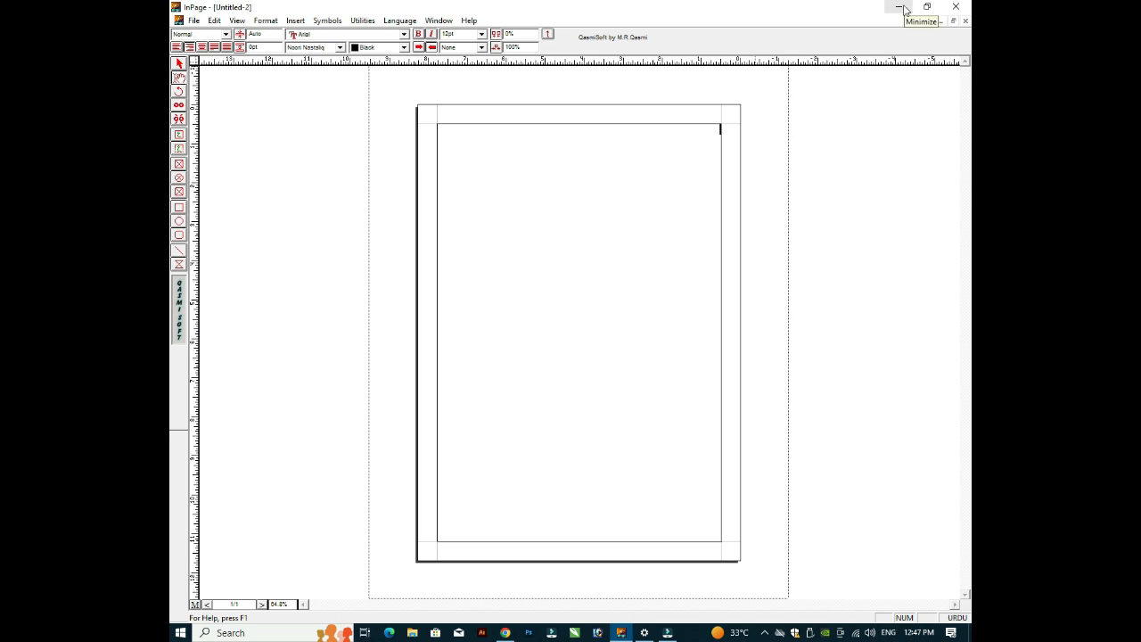
pyautogui.click(903, 9)
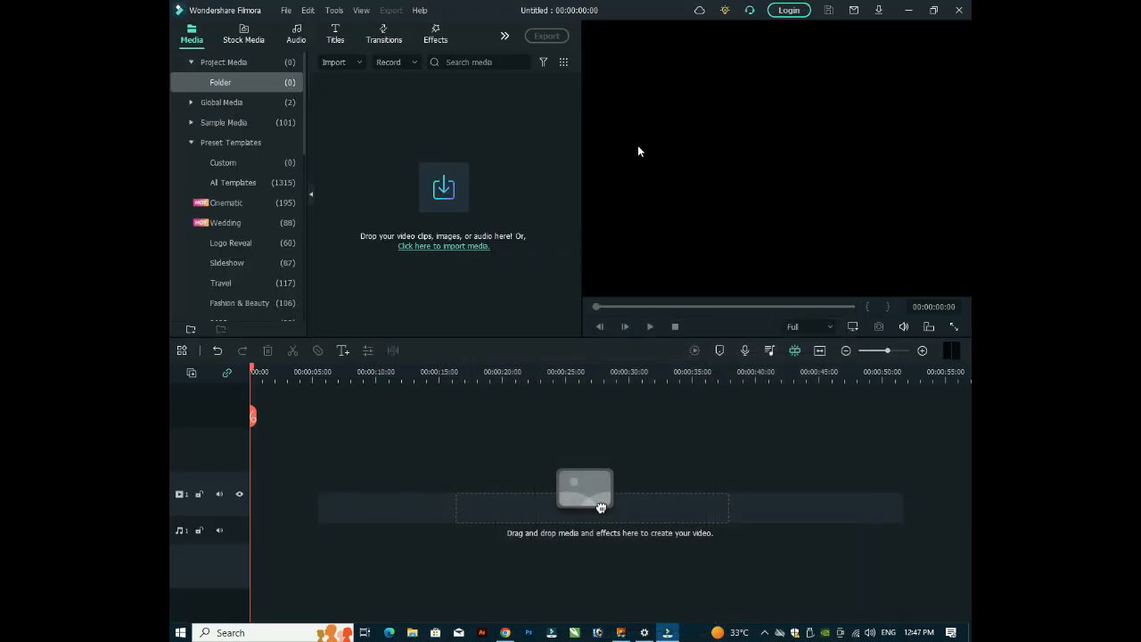
pyautogui.click(908, 10)
# Step: Refresh the desktop three times from its right-click menu
pyautogui.rightClick(617, 147)
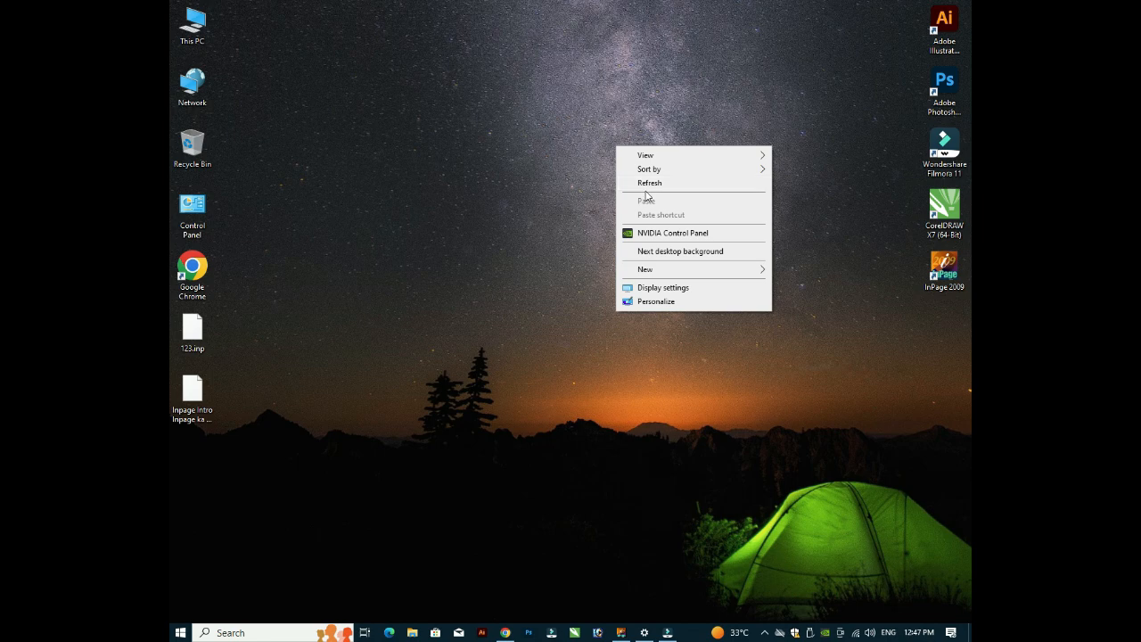
pyautogui.click(647, 183)
pyautogui.rightClick(479, 181)
pyautogui.click(517, 221)
pyautogui.rightClick(410, 220)
pyautogui.click(435, 254)
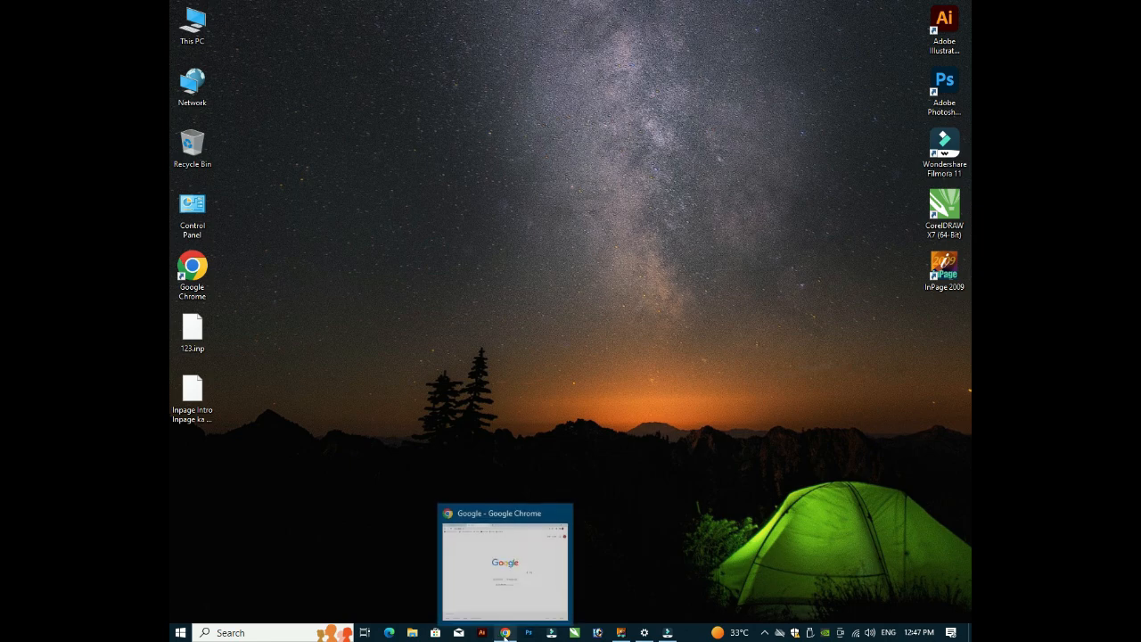
# Step: Search Google in Chrome for 'inpage 2009 getintopc' and open the Get Into PC Inpage 2009 result
pyautogui.click(504, 632)
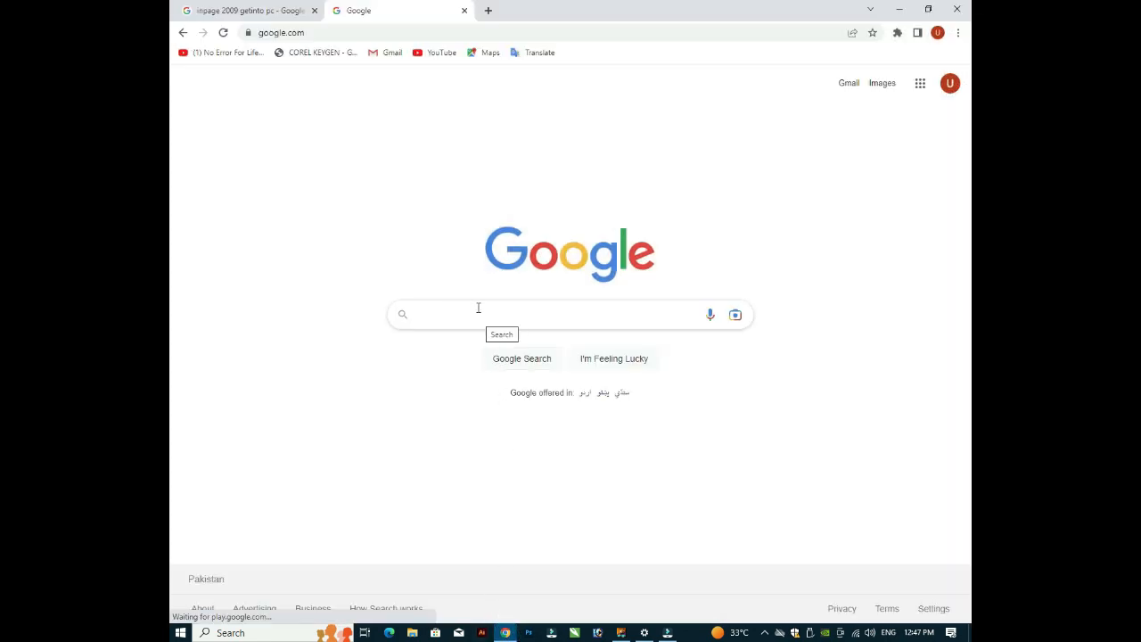
pyautogui.click(465, 314)
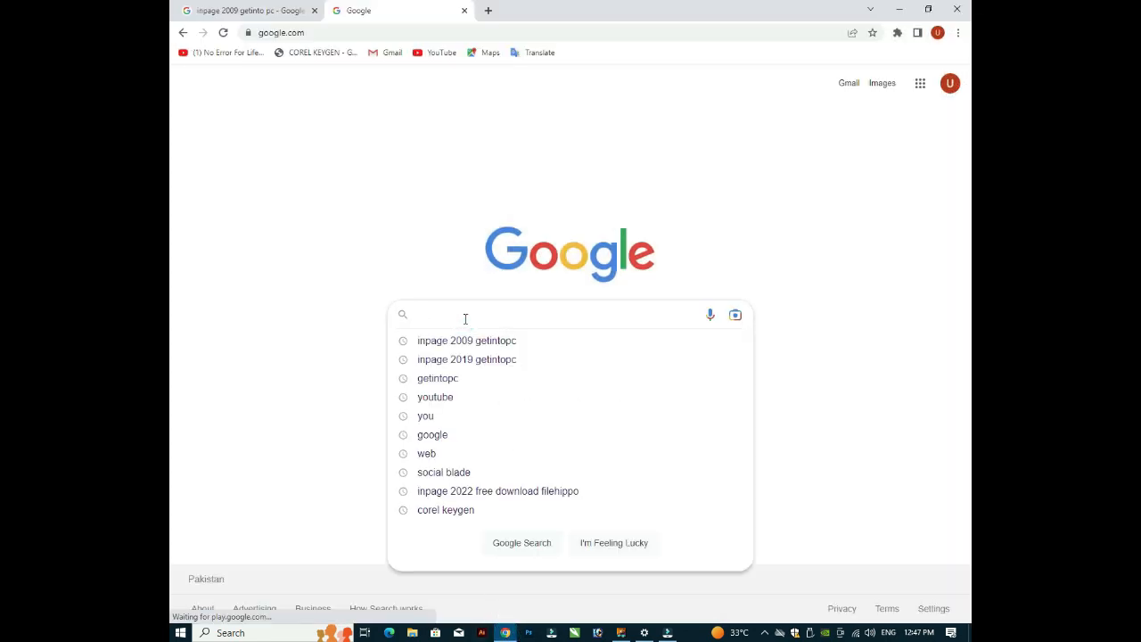
pyautogui.write('inpa')
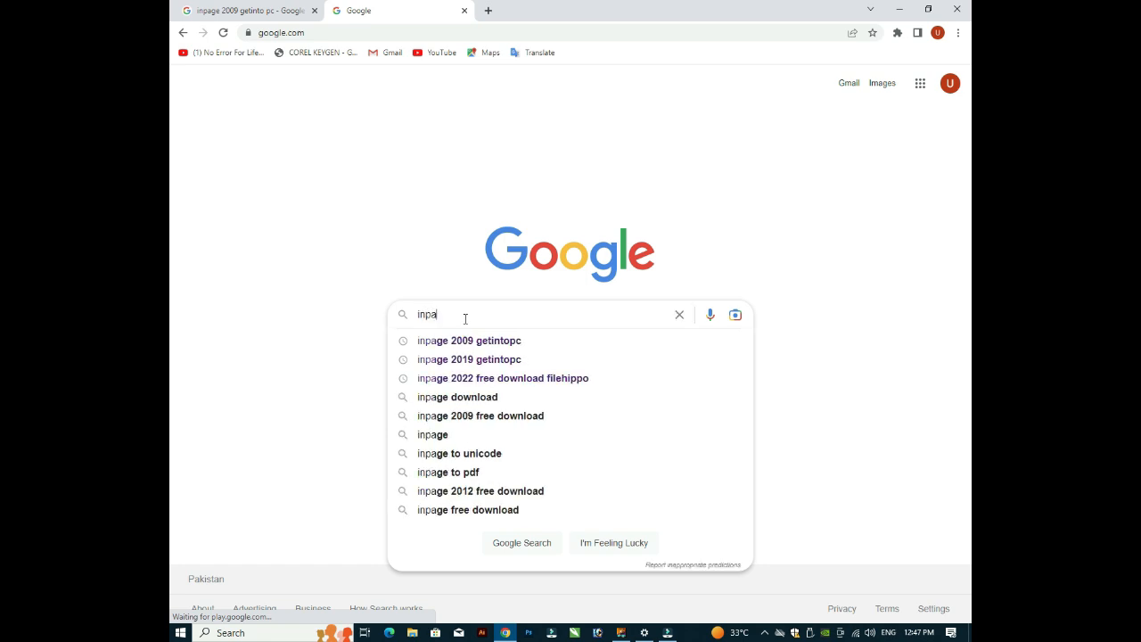
pyautogui.write('ge 20')
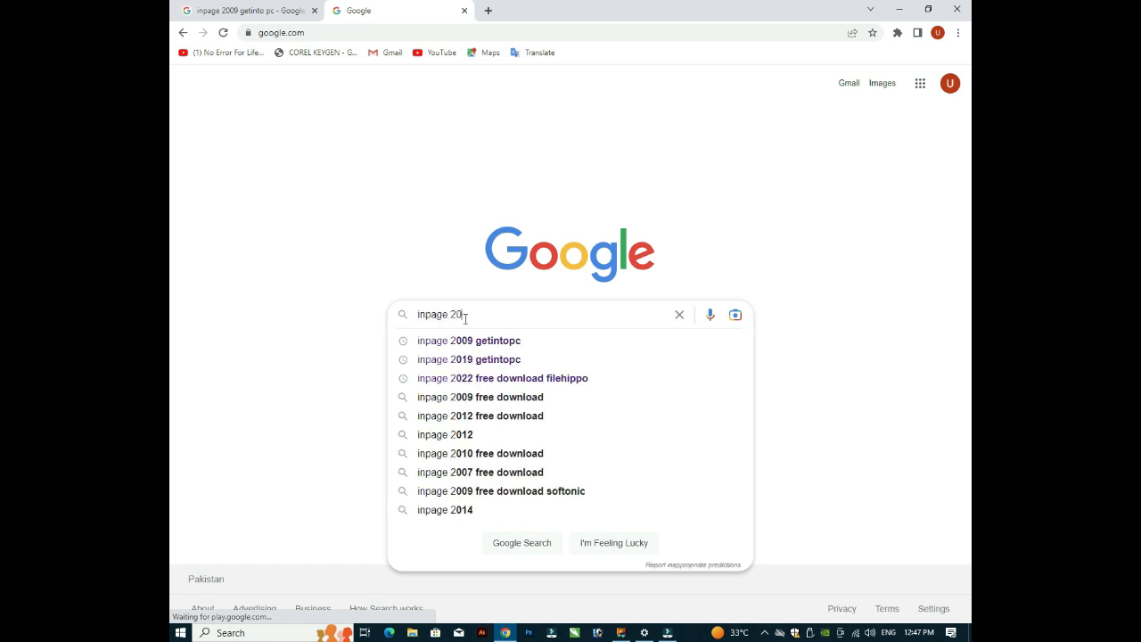
pyautogui.write('09 getintopc')
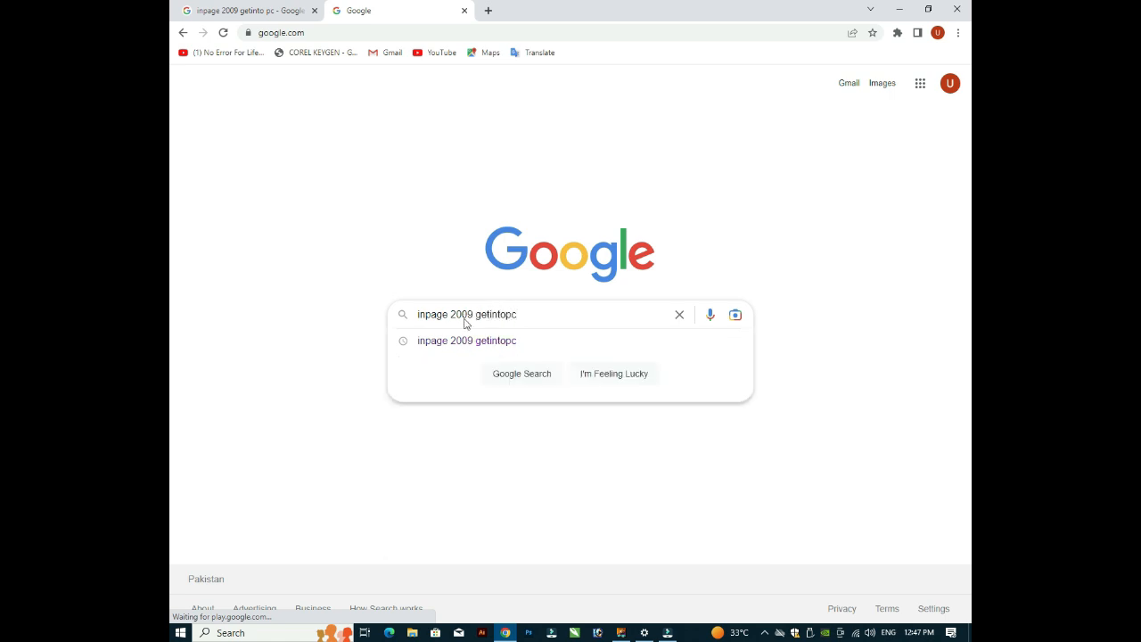
pyautogui.press('Return')
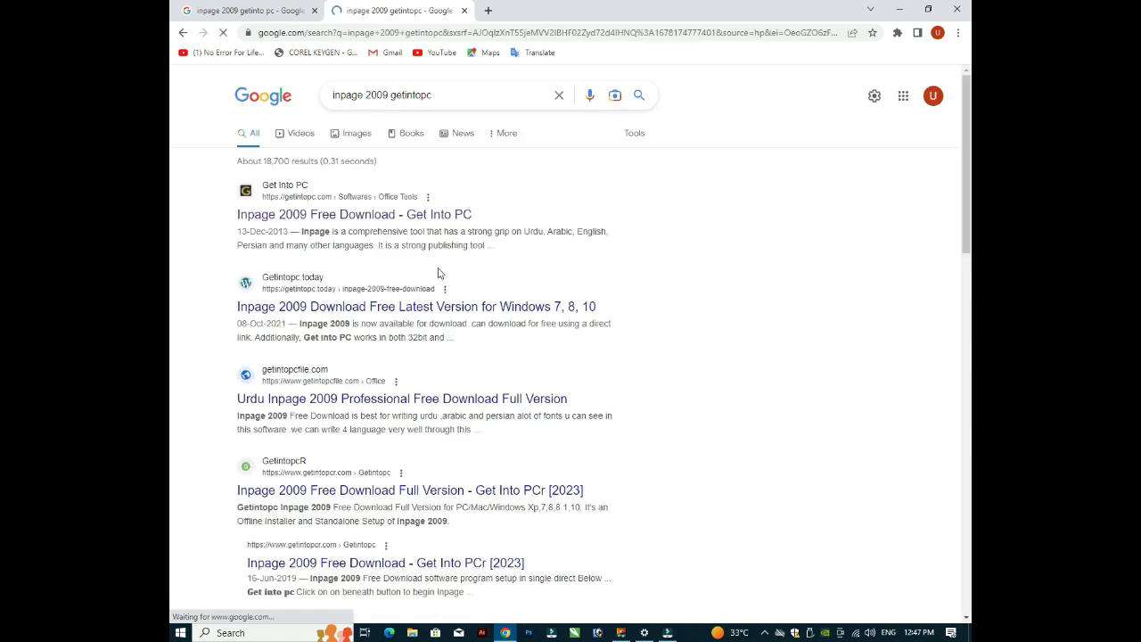
pyautogui.click(331, 217)
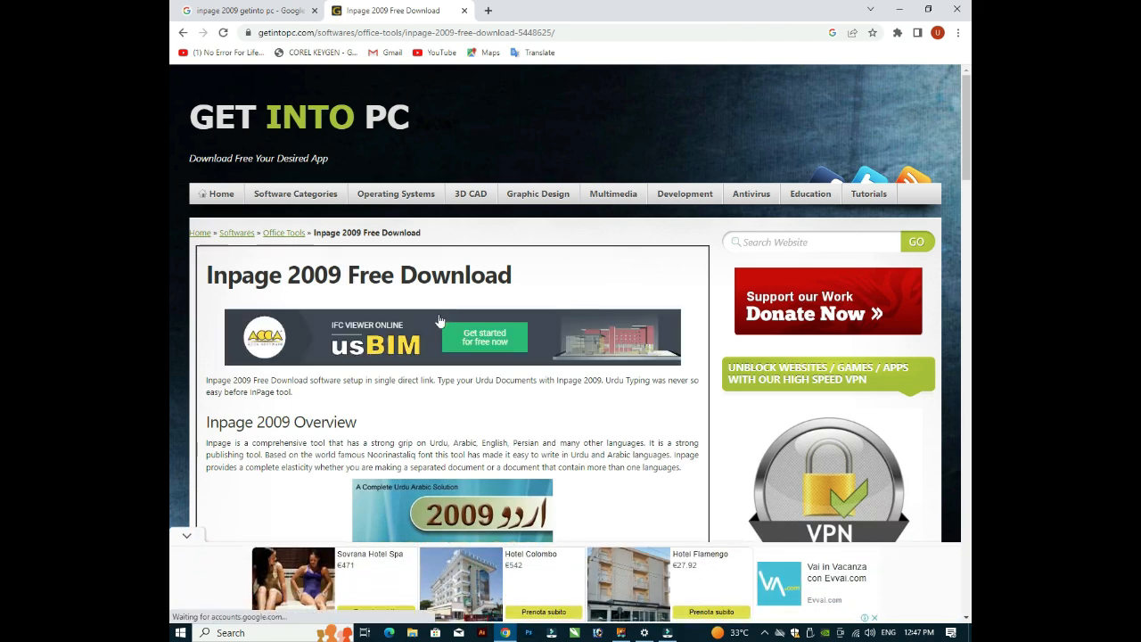
# Step: Scroll the Get Into PC Inpage 2009 page down to the 13.98 MB setup's Download section
pyautogui.scroll(-1, 169, 154)
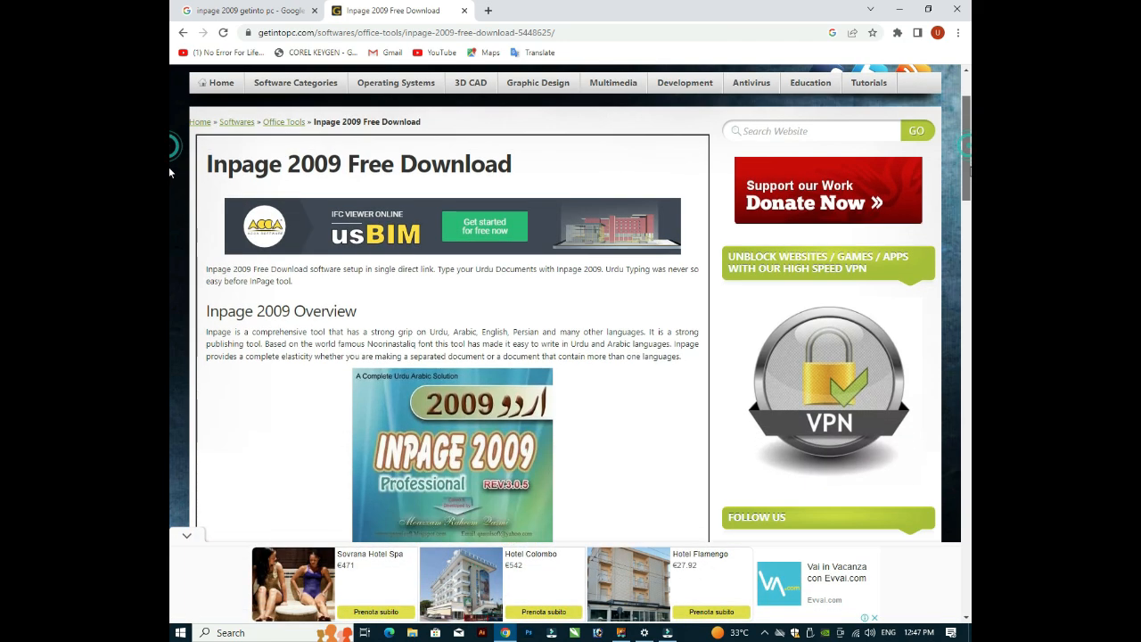
pyautogui.scroll(1, 169, 168)
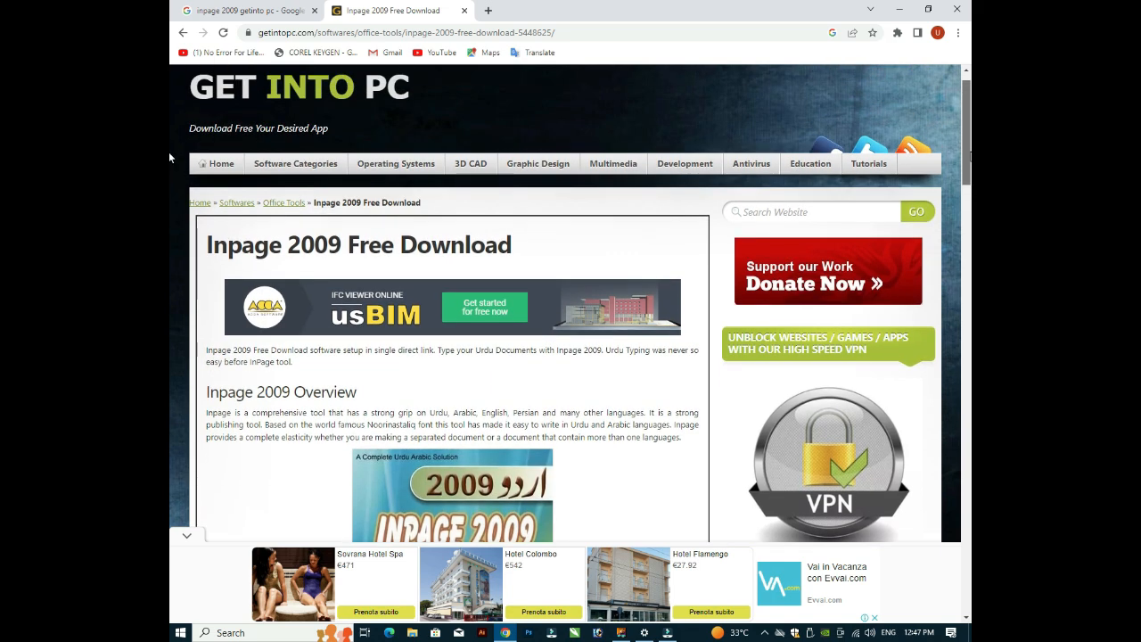
pyautogui.scroll(-1, 169, 152)
pyautogui.scroll(1, 169, 151)
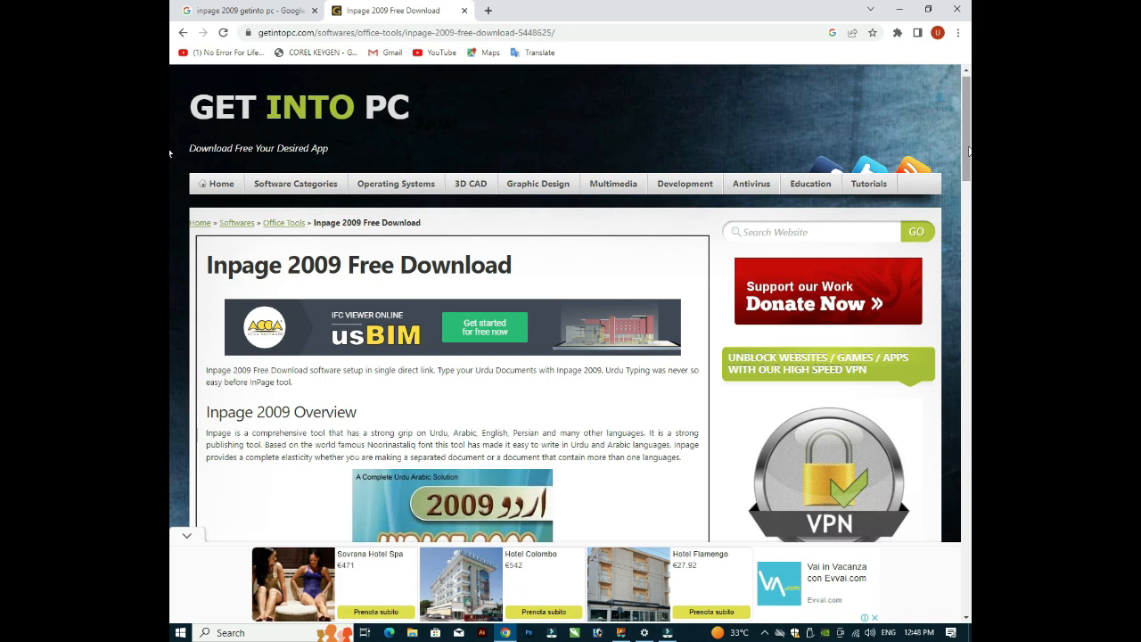
pyautogui.scroll(-1, 168, 153)
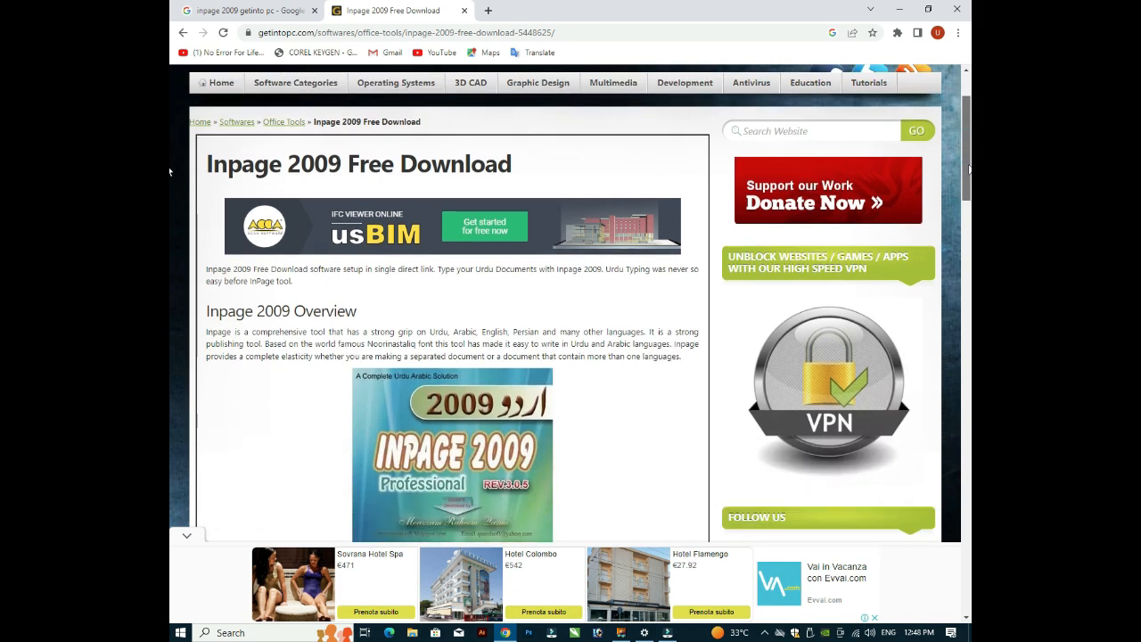
pyautogui.scroll(1, 170, 150)
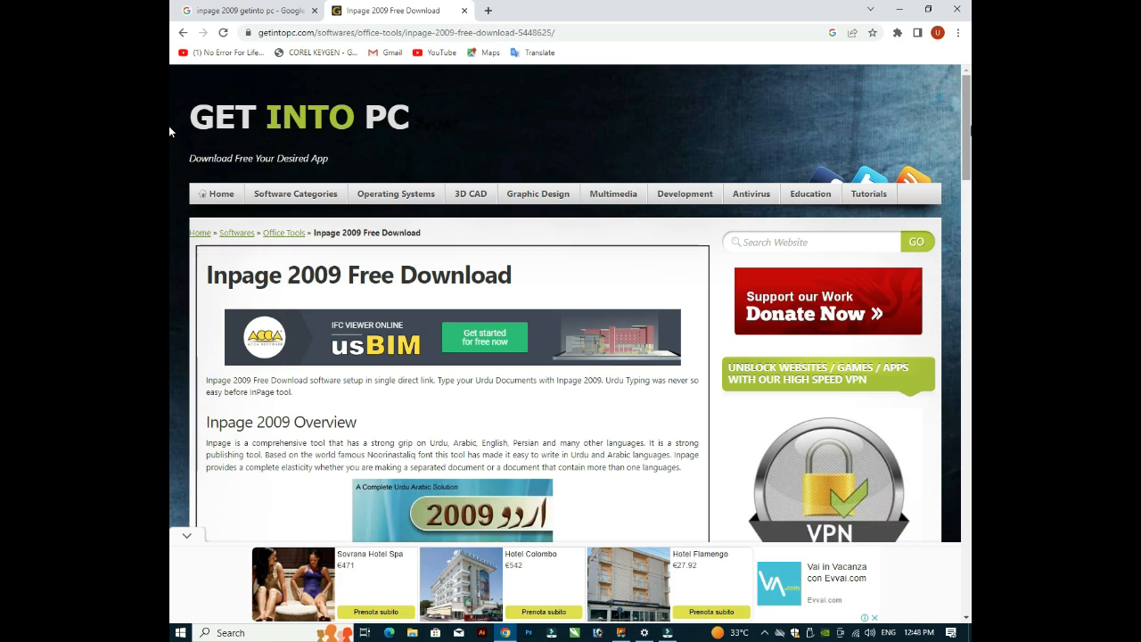
pyautogui.moveTo(967, 125); pyautogui.dragTo(170, 85)
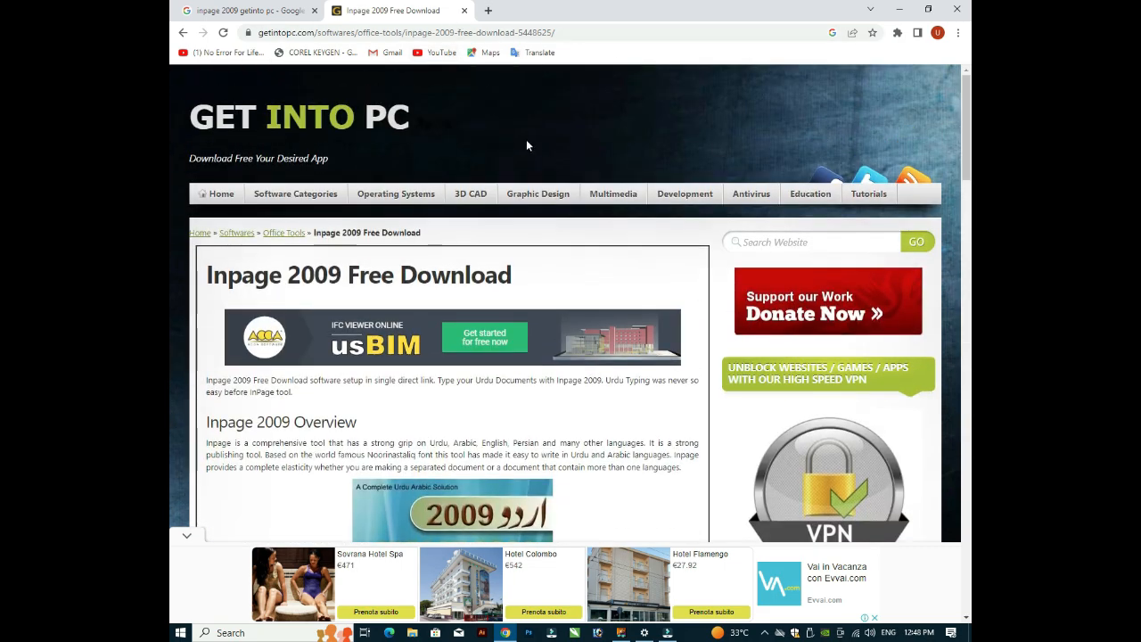
pyautogui.moveTo(968, 108); pyautogui.dragTo(968, 466)
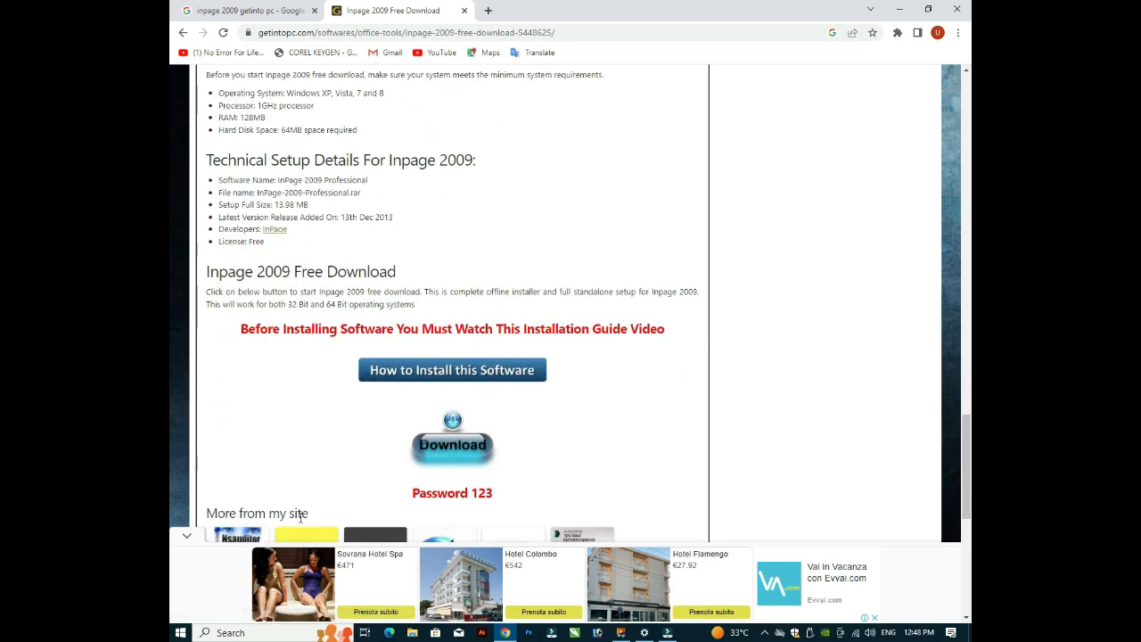
# Step: Dismiss the bottom ads, start the Inpage 2009 download, and minimize Chrome while it prepares
pyautogui.click(182, 536)
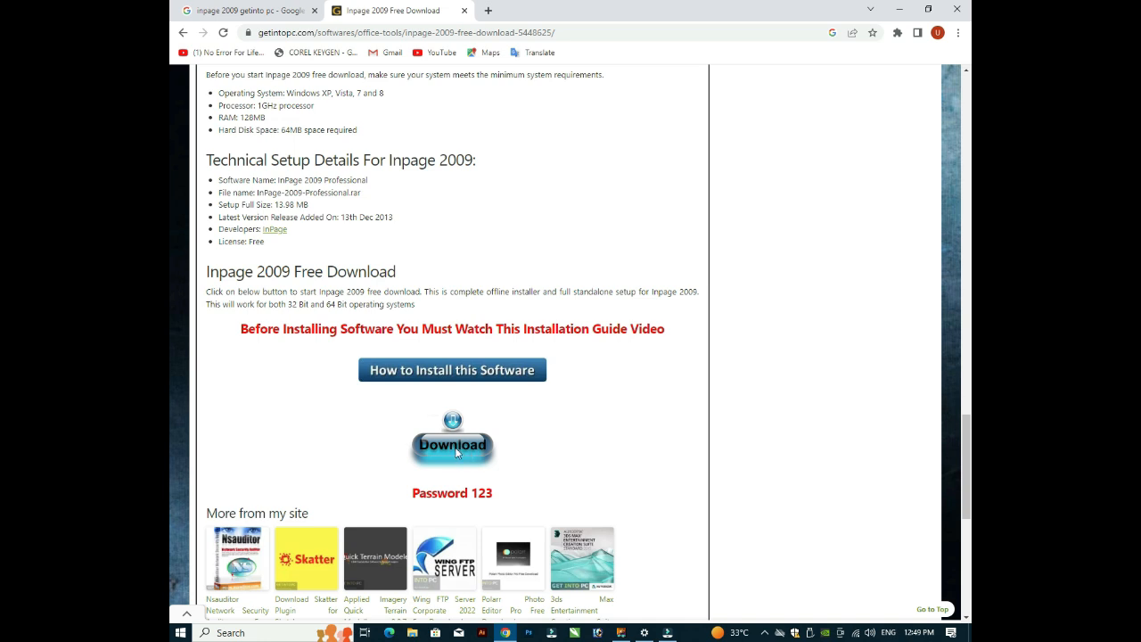
pyautogui.click(462, 451)
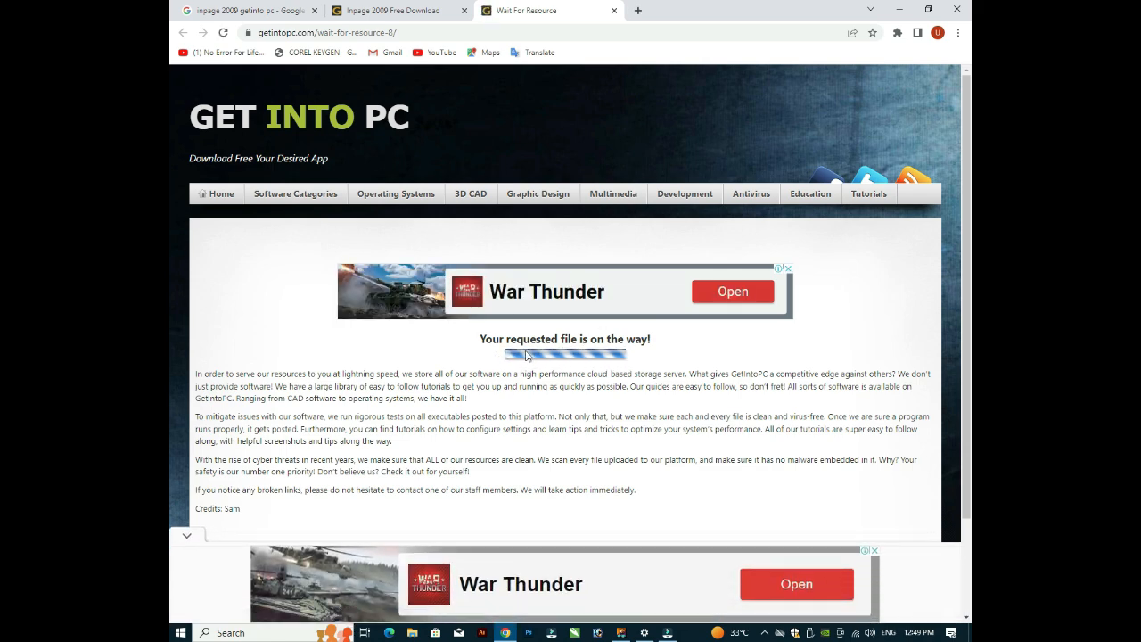
pyautogui.click(188, 535)
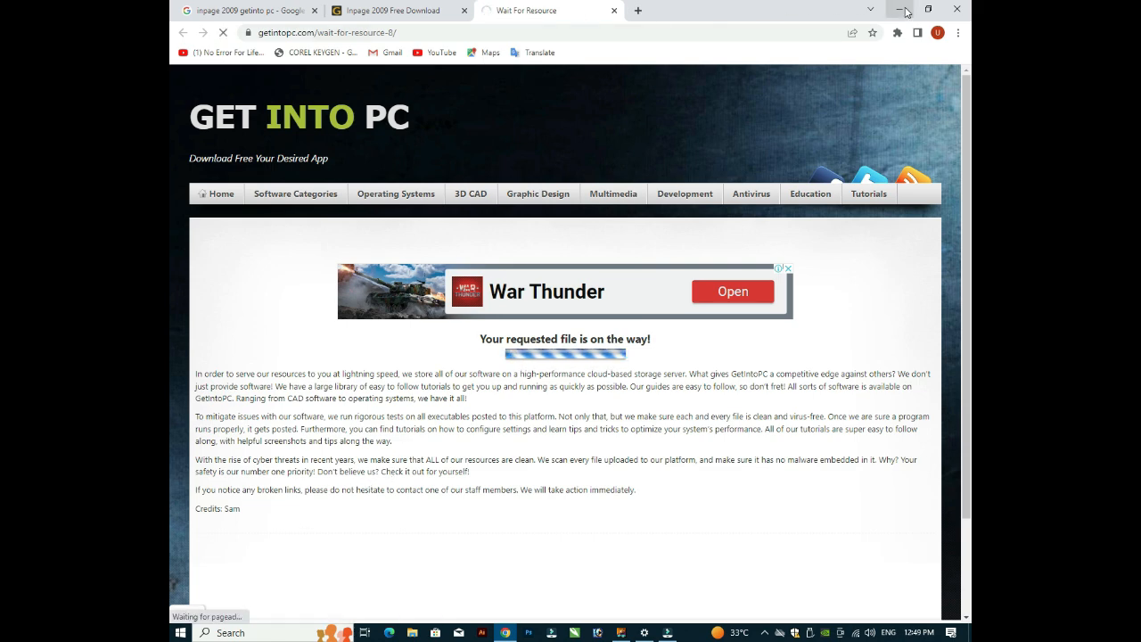
pyautogui.click(904, 11)
# Step: Refresh the desktop, return the InPage 2009 icon under CorelDRAW, and bring InPage back
pyautogui.rightClick(552, 258)
pyautogui.click(579, 294)
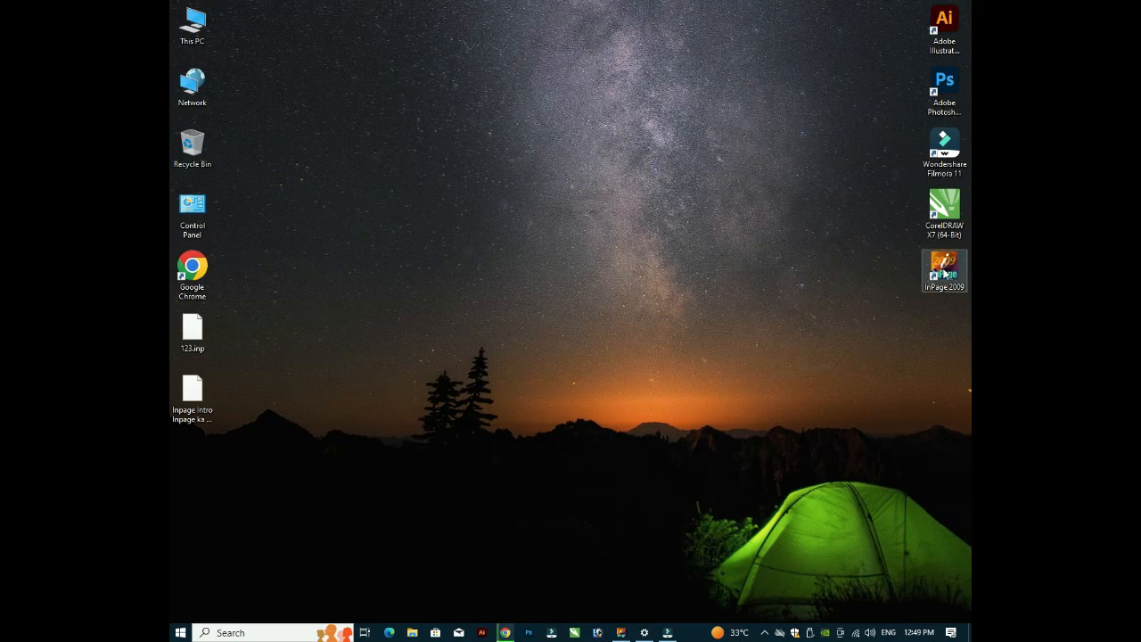
pyautogui.moveTo(943, 271); pyautogui.dragTo(699, 285)
pyautogui.click(709, 335)
pyautogui.click(725, 339)
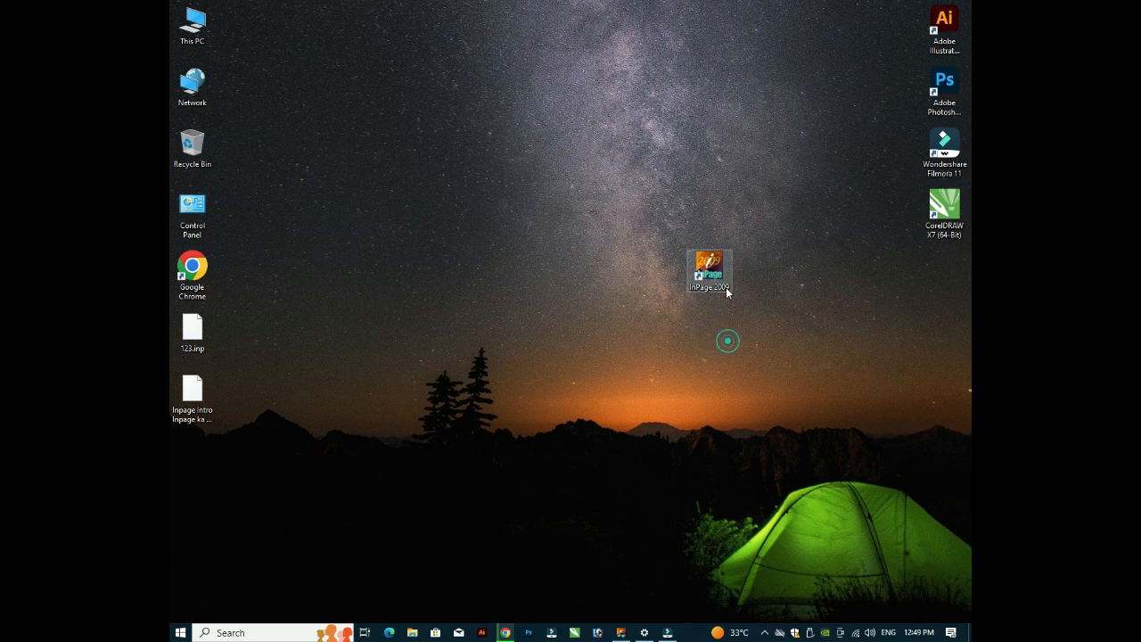
pyautogui.moveTo(710, 272); pyautogui.dragTo(956, 265)
pyautogui.click(614, 347)
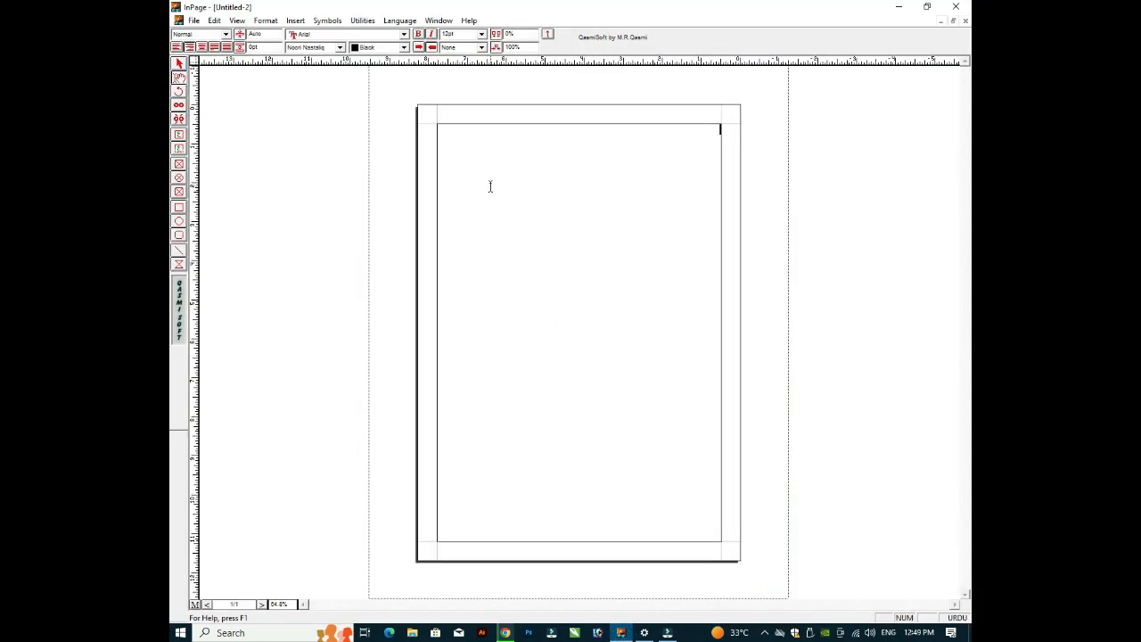
pyautogui.click(499, 167)
pyautogui.click(514, 209)
pyautogui.click(606, 150)
pyautogui.click(548, 155)
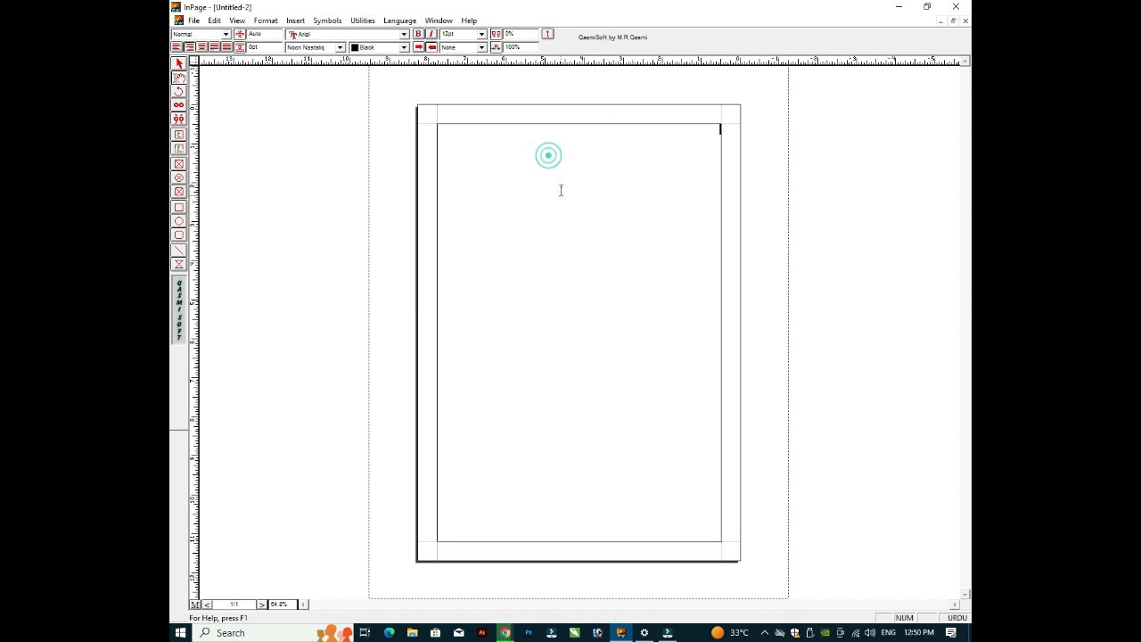
pyautogui.click(194, 22)
pyautogui.click(211, 22)
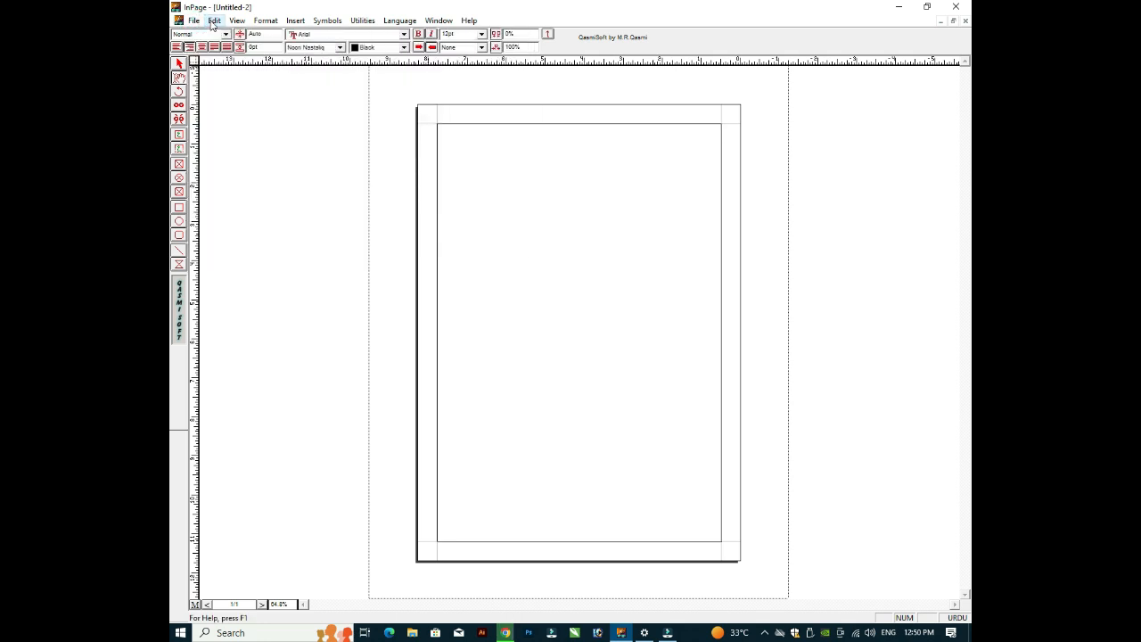
pyautogui.click(238, 21)
pyautogui.click(260, 20)
pyautogui.click(295, 21)
pyautogui.click(328, 21)
pyautogui.click(396, 20)
pyautogui.click(392, 21)
pyautogui.click(388, 21)
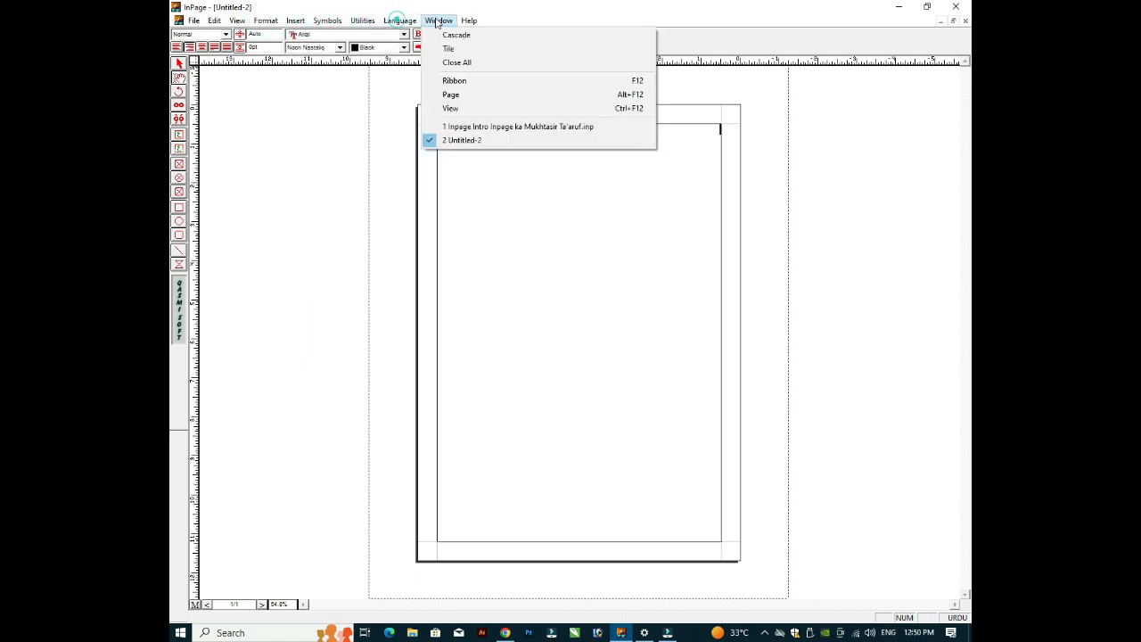
pyautogui.moveTo(468, 21)
pyautogui.click(521, 189)
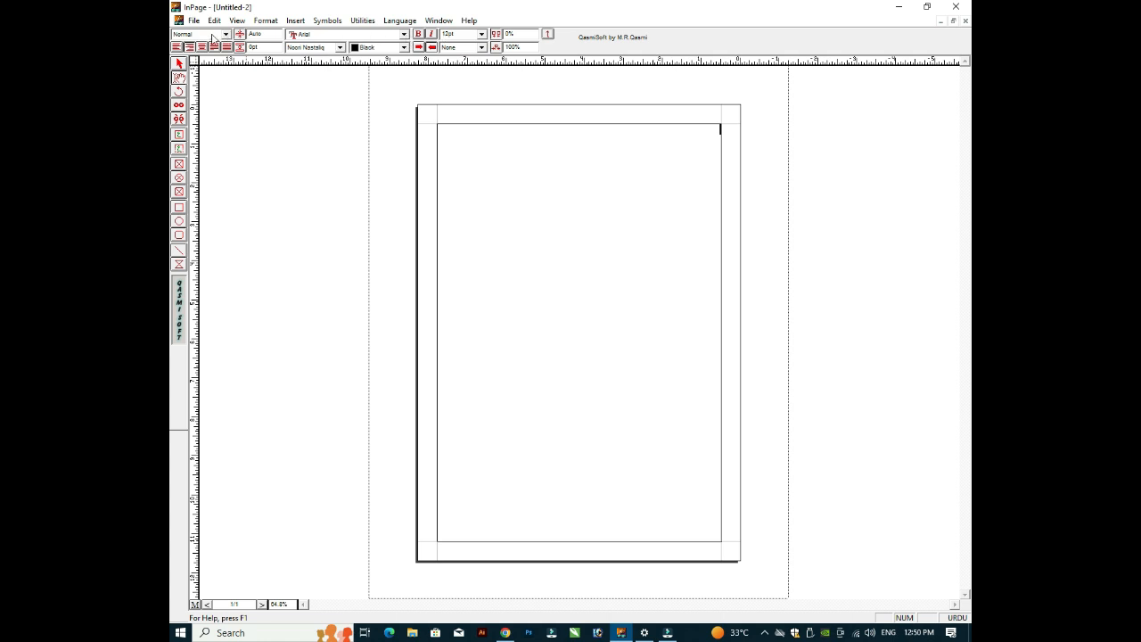
pyautogui.click(194, 36)
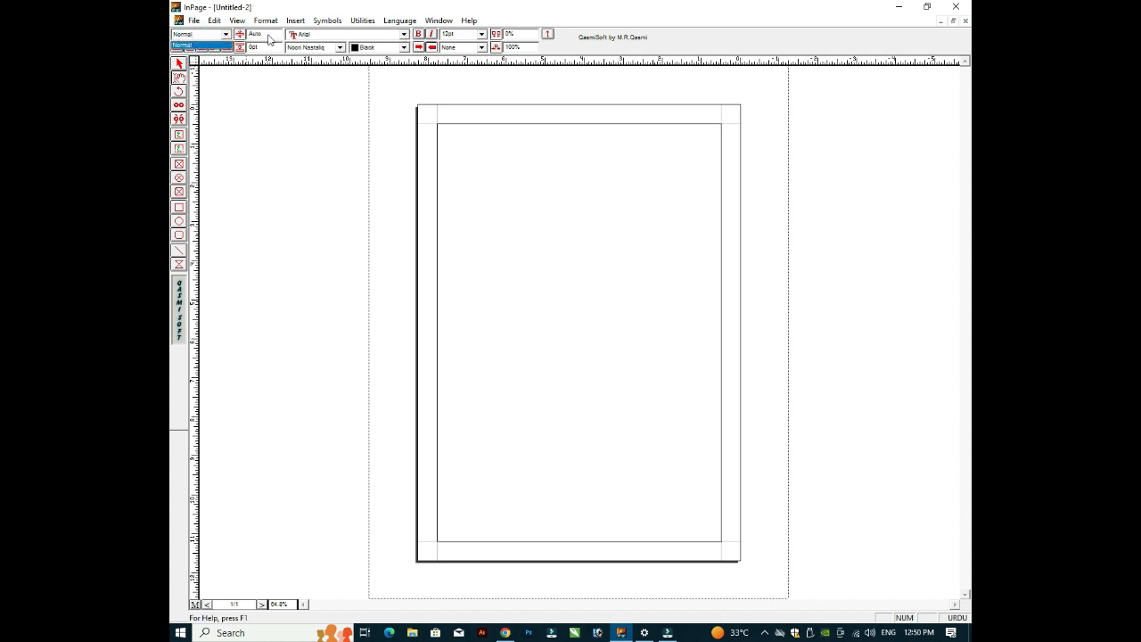
pyautogui.click(451, 158)
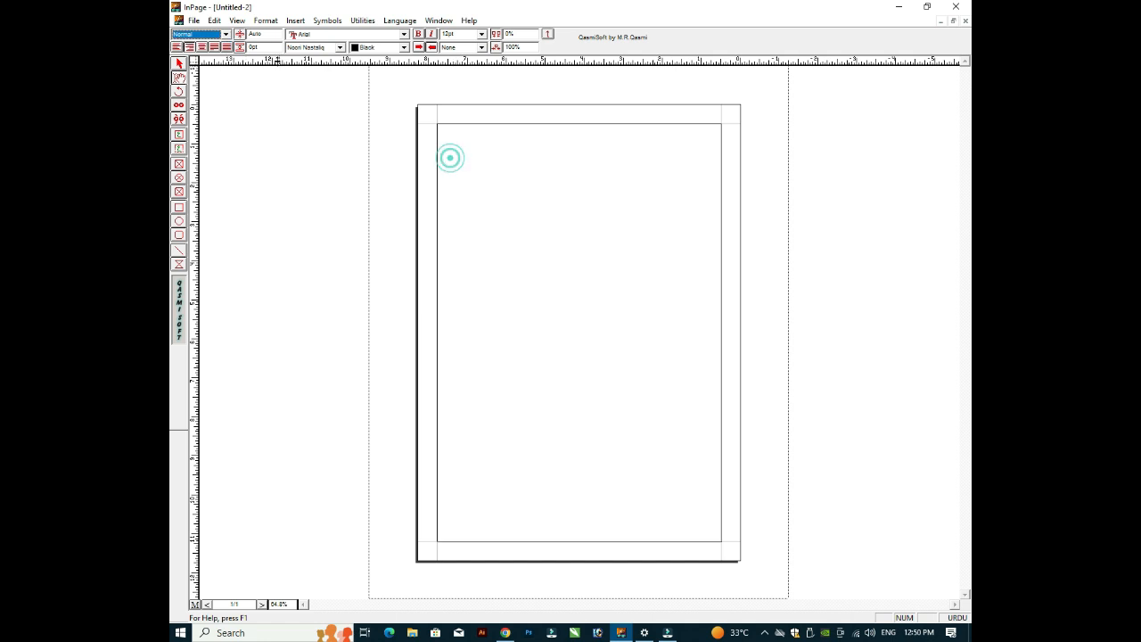
pyautogui.click(323, 36)
pyautogui.click(324, 36)
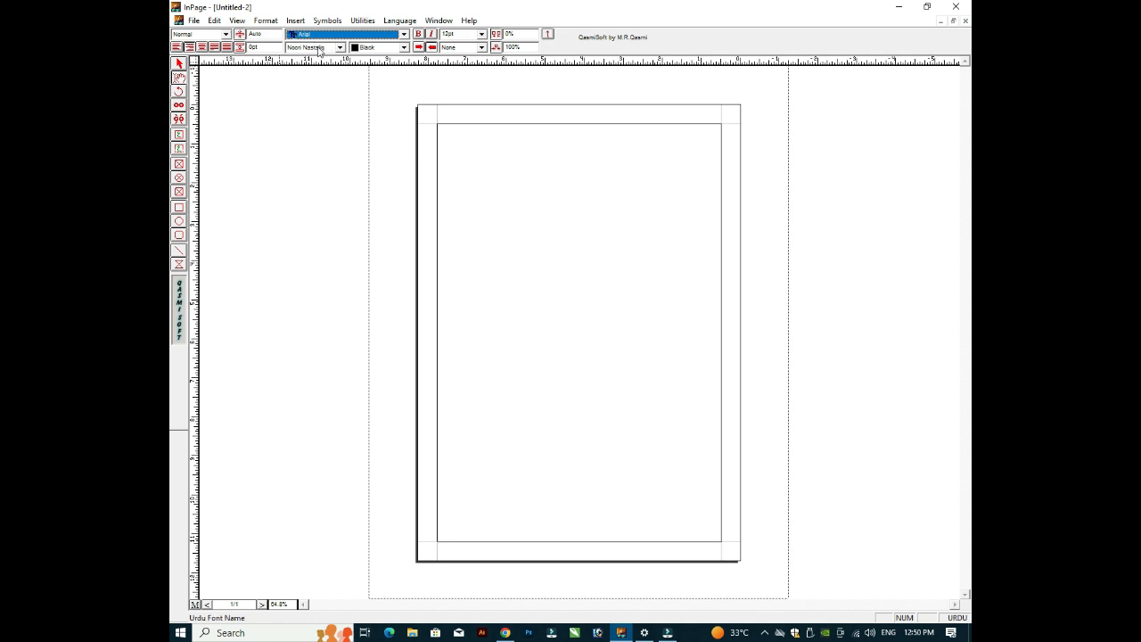
pyautogui.click(317, 48)
pyautogui.click(317, 48)
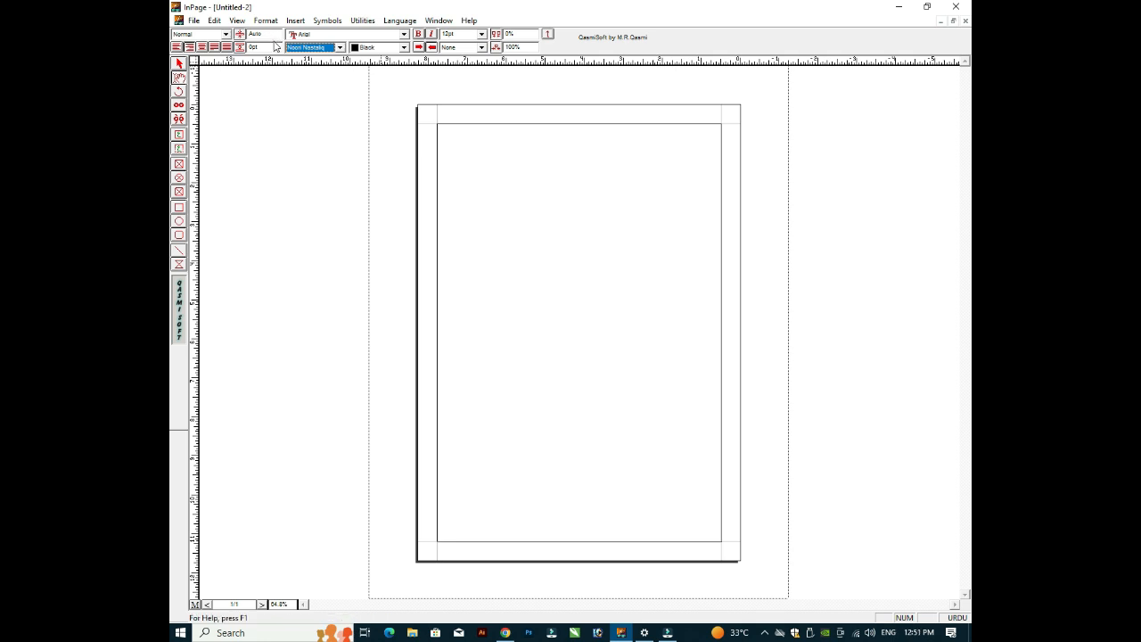
pyautogui.click(460, 186)
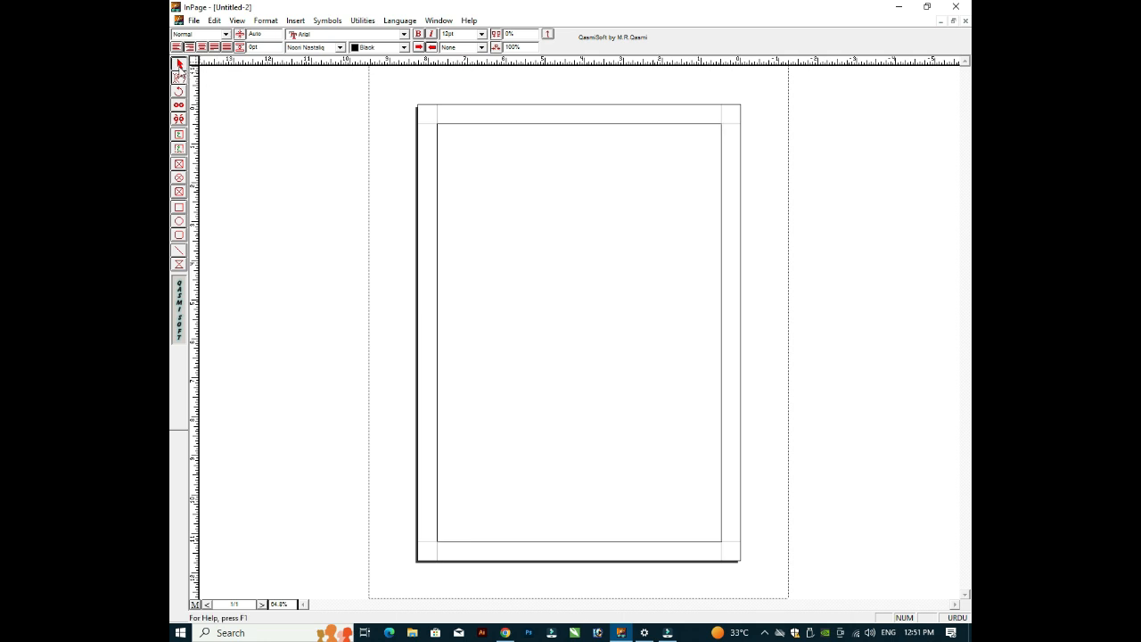
pyautogui.click(179, 65)
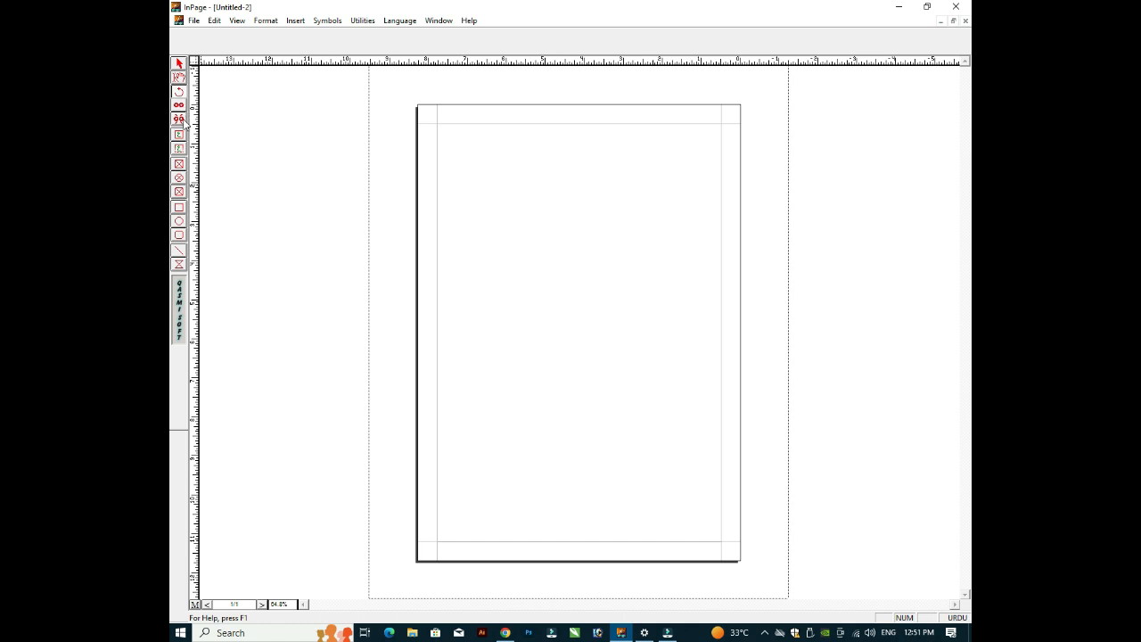
# Step: Draw an empty picture box, about 2.186" by 2.717", in the upper-left of the page
pyautogui.click(181, 136)
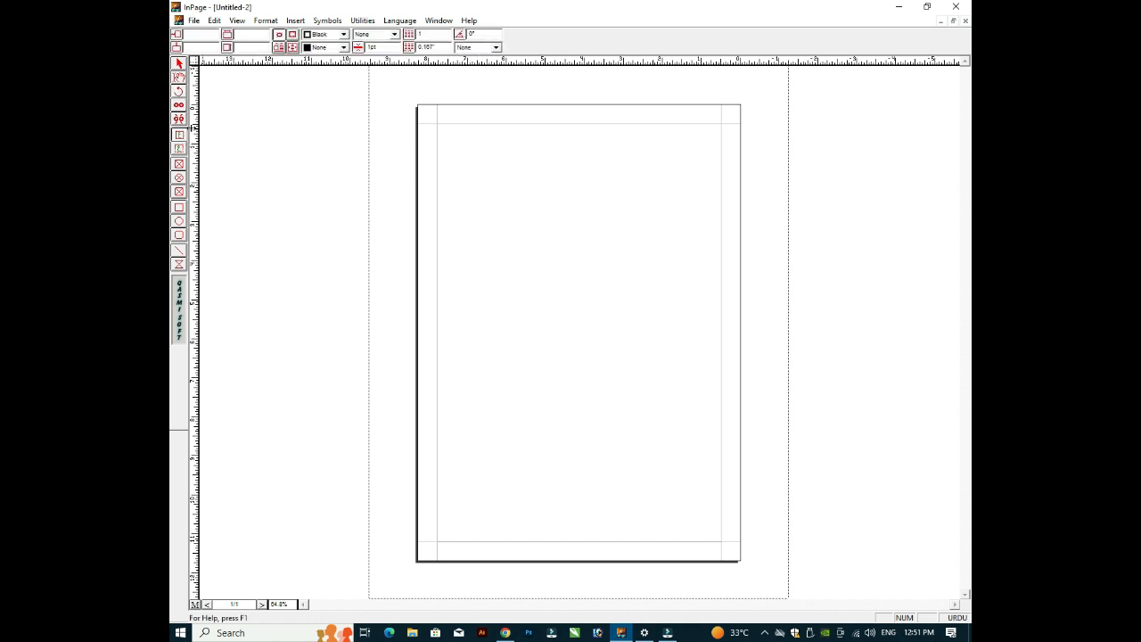
pyautogui.click(180, 193)
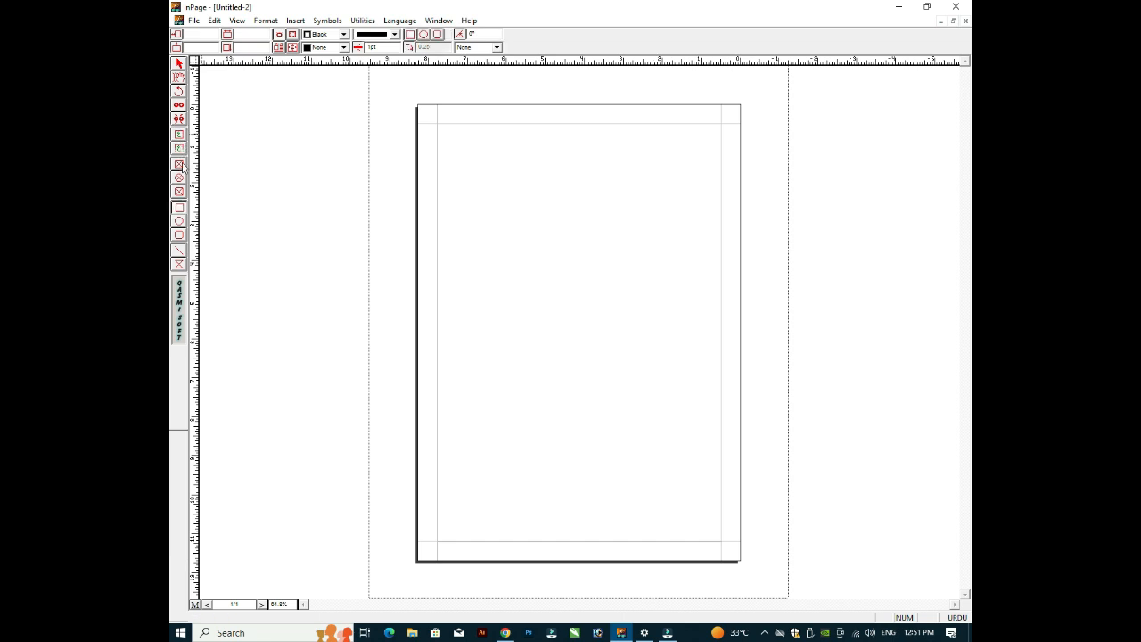
pyautogui.click(179, 165)
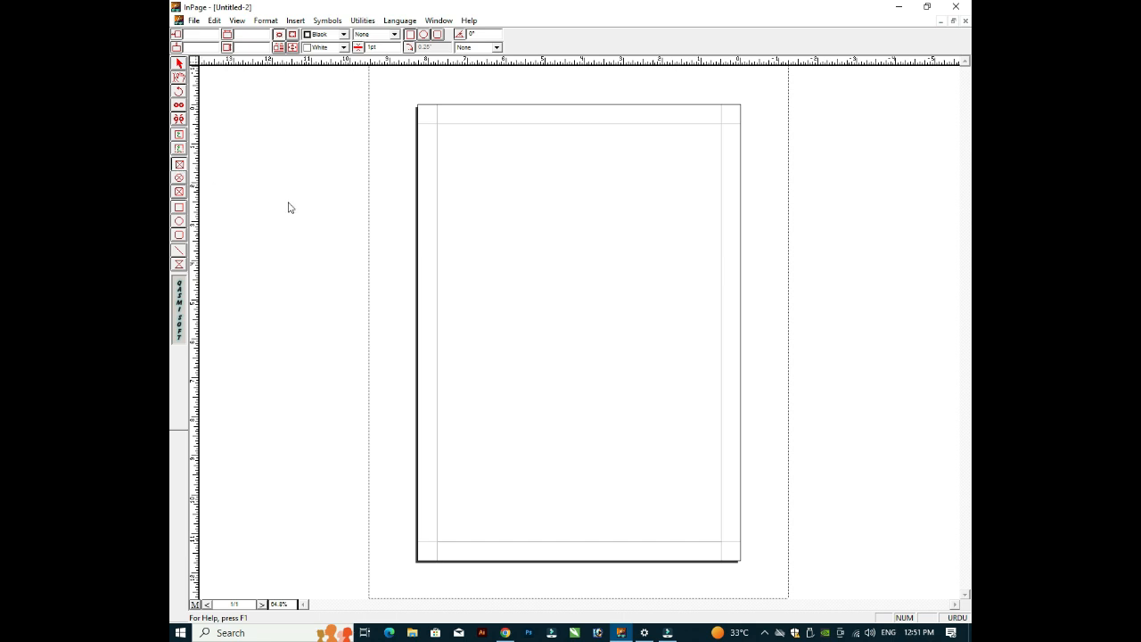
pyautogui.moveTo(488, 228); pyautogui.dragTo(575, 335)
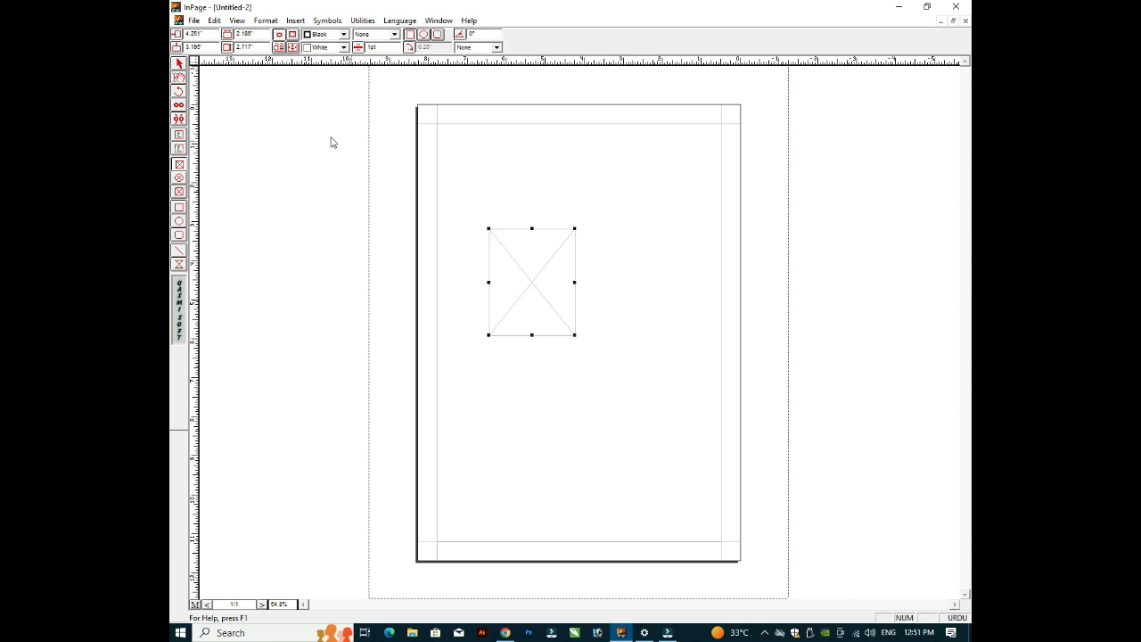
# Step: Open the picture box's Modify Object settings twice and cancel without changes
pyautogui.click(179, 63)
pyautogui.doubleClick(541, 267)
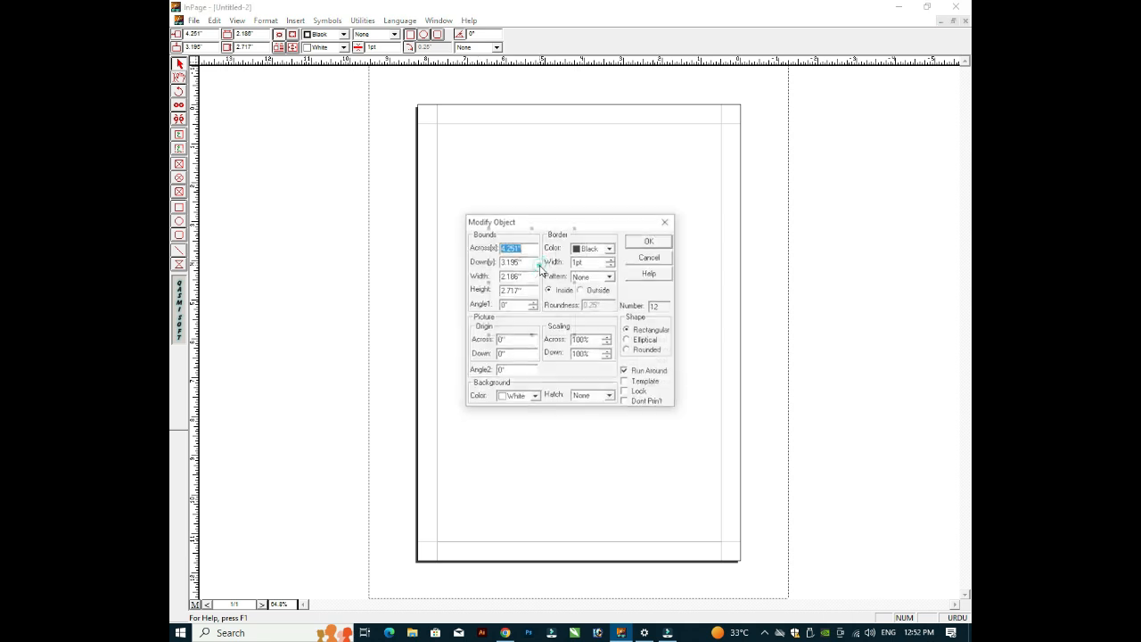
pyautogui.click(656, 257)
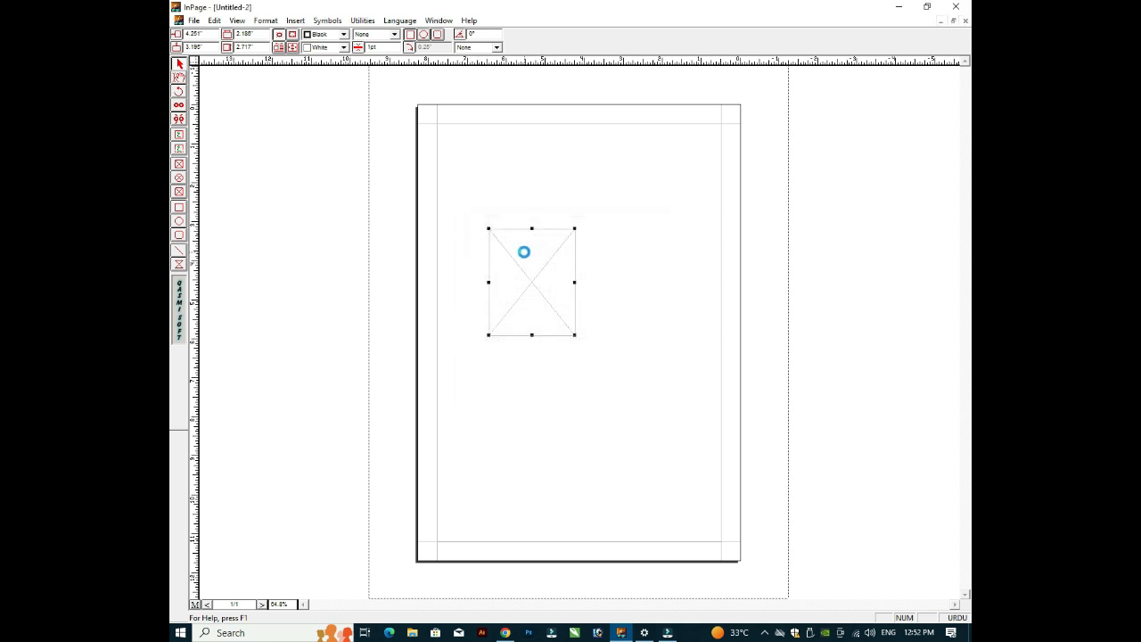
pyautogui.doubleClick(526, 258)
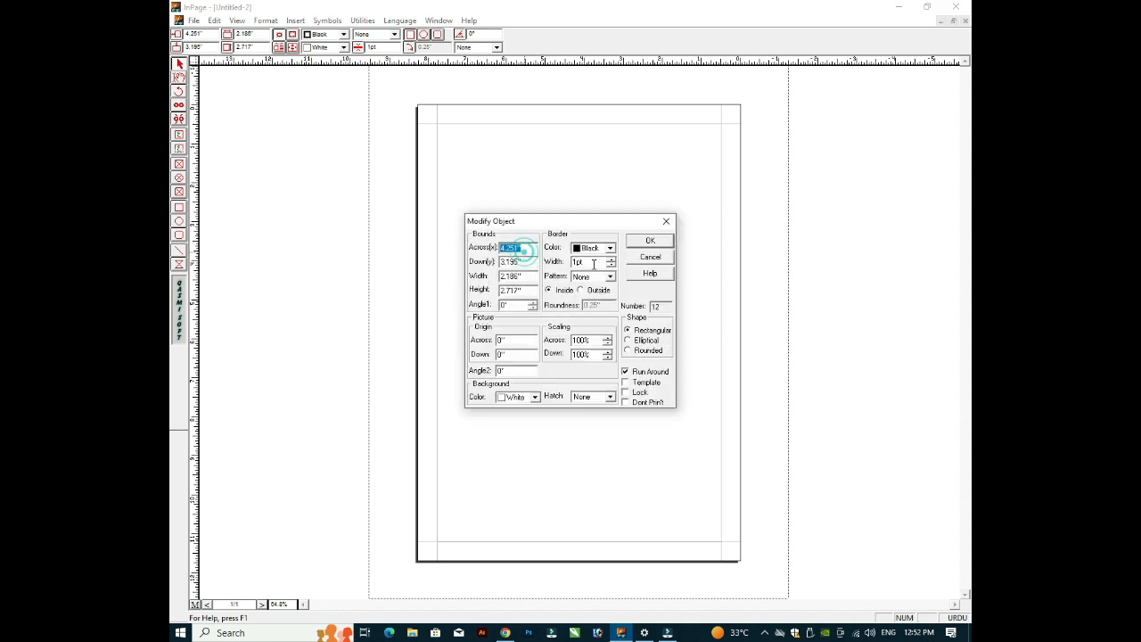
pyautogui.click(651, 258)
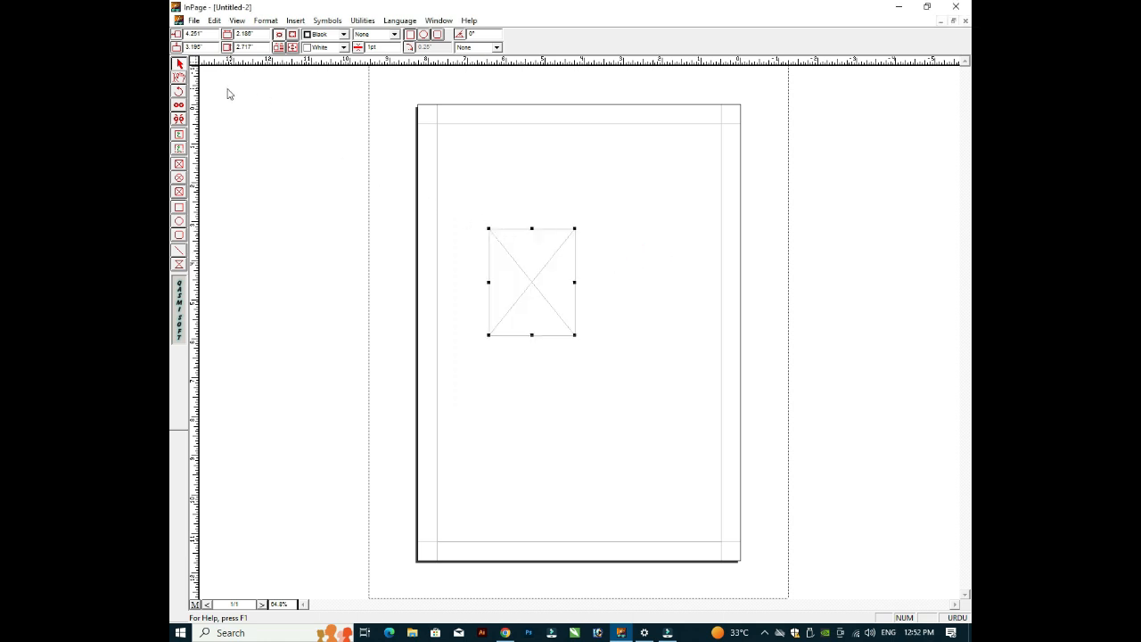
# Step: Open Import Picture for the box, browse the Desktop, and cancel without importing
pyautogui.click(178, 77)
pyautogui.doubleClick(535, 269)
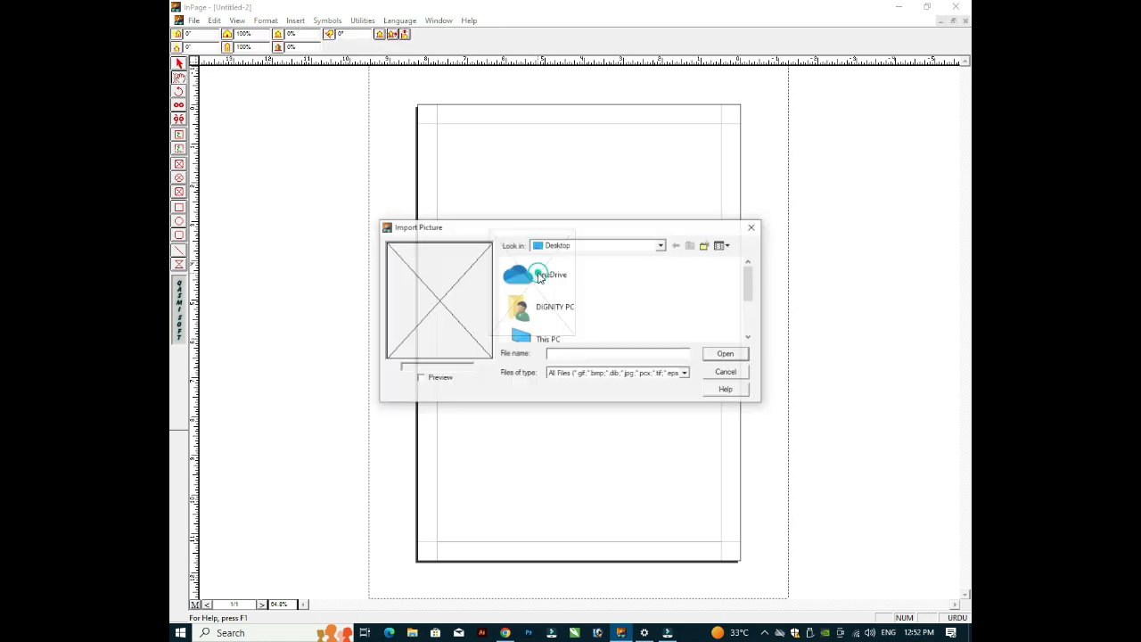
pyautogui.click(726, 372)
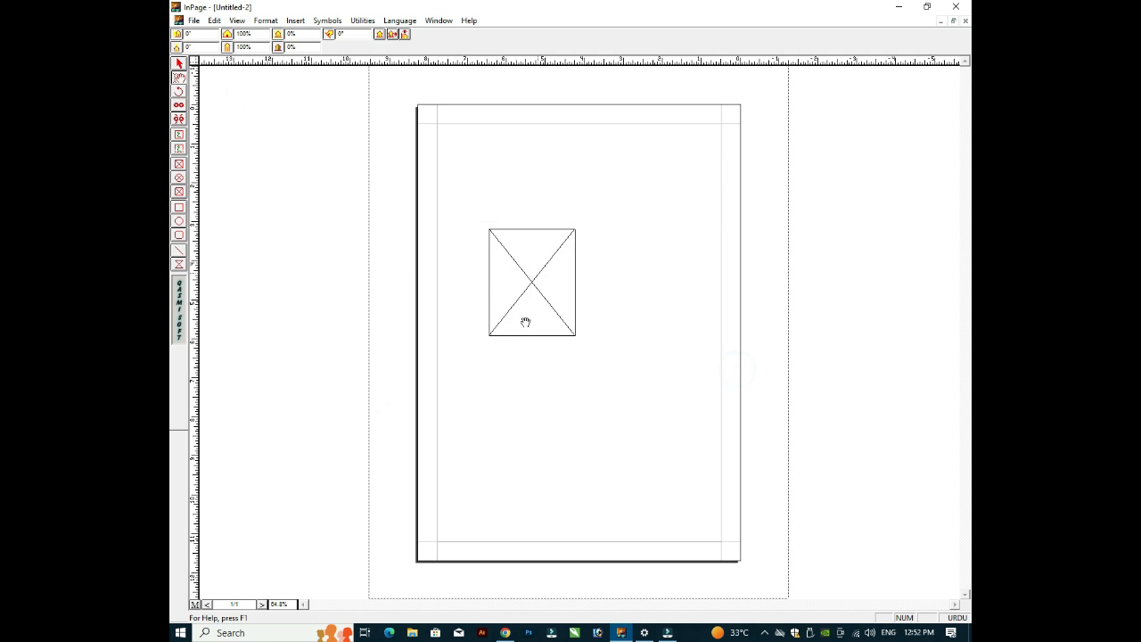
pyautogui.doubleClick(530, 294)
pyautogui.click(661, 246)
pyautogui.click(573, 258)
pyautogui.moveTo(751, 292); pyautogui.dragTo(750, 335)
pyautogui.click(720, 355)
pyautogui.click(726, 359)
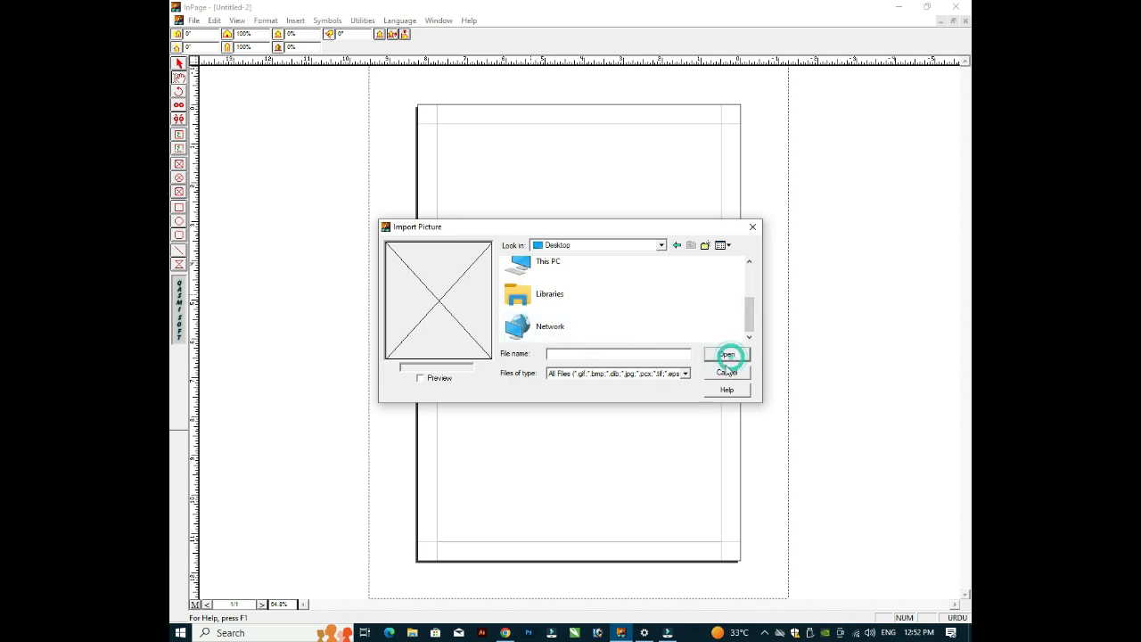
pyautogui.click(521, 280)
# Step: Move the picture box higher up the page and reselect it with the Pointer tool
pyautogui.click(553, 278)
pyautogui.moveTo(553, 278); pyautogui.dragTo(527, 208)
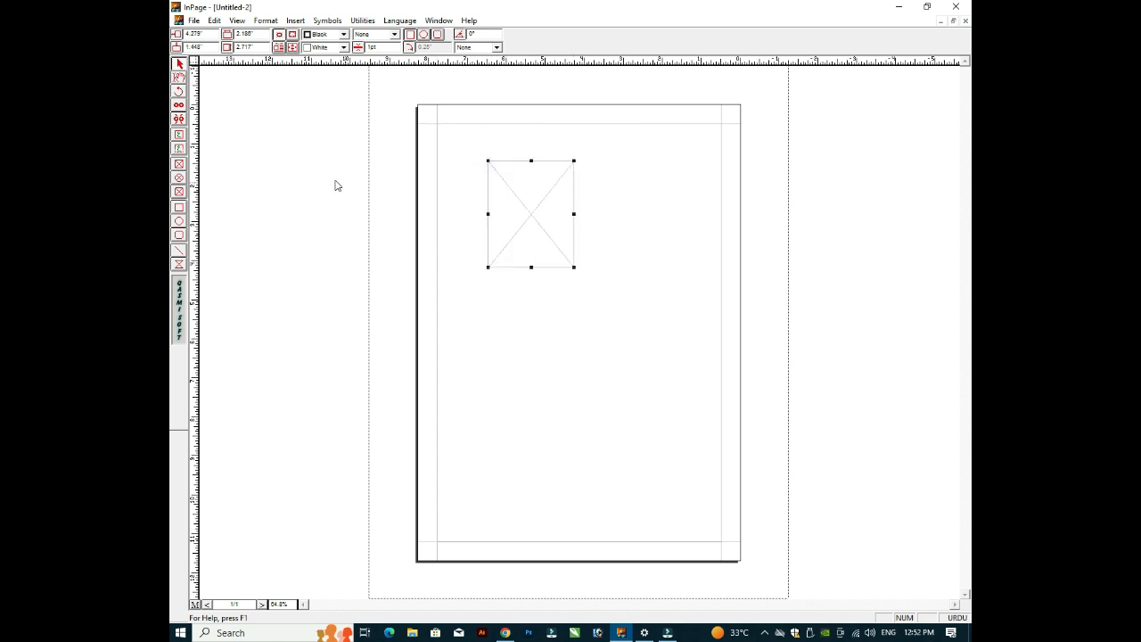
pyautogui.click(176, 78)
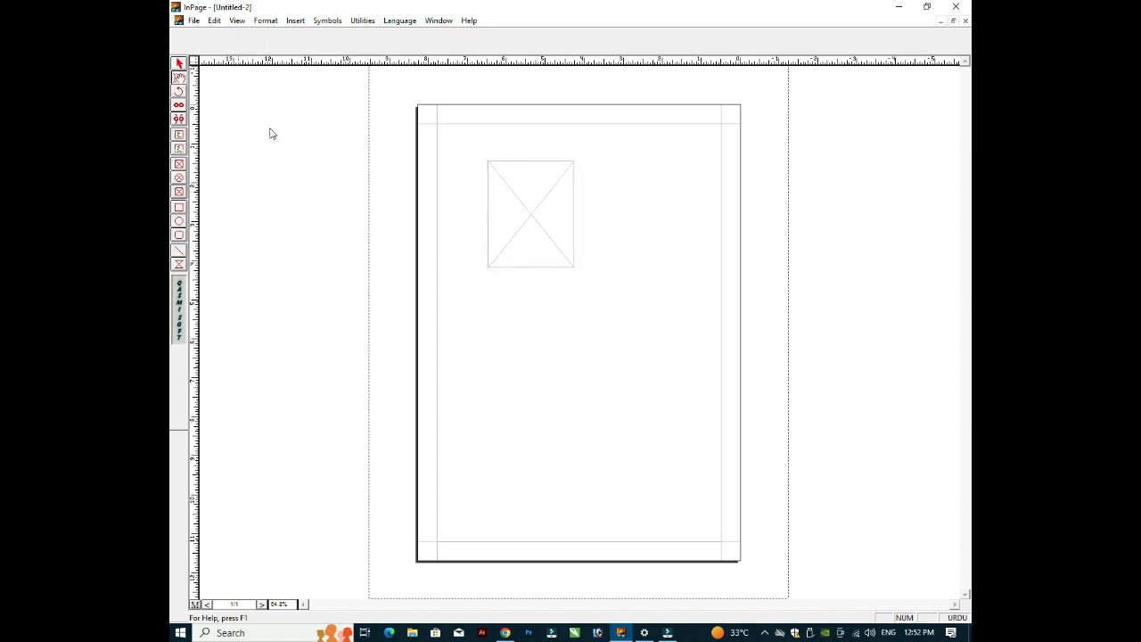
pyautogui.click(560, 216)
pyautogui.click(539, 248)
pyautogui.click(179, 66)
pyautogui.click(554, 178)
pyautogui.press('Delete')
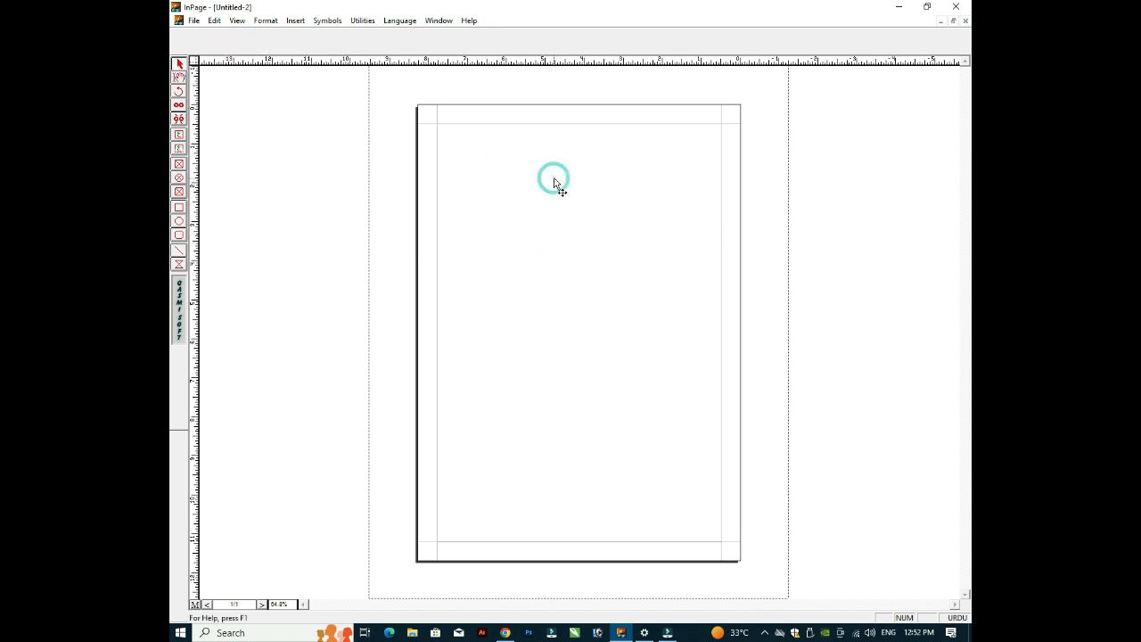
pyautogui.click(178, 78)
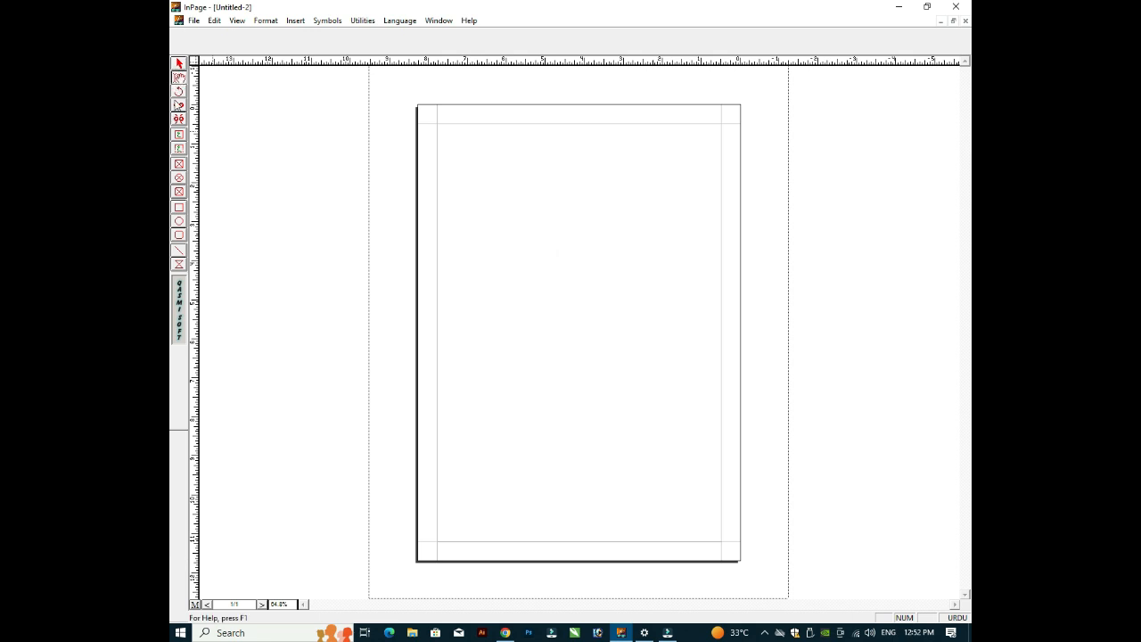
pyautogui.click(180, 210)
pyautogui.moveTo(494, 201); pyautogui.dragTo(592, 291)
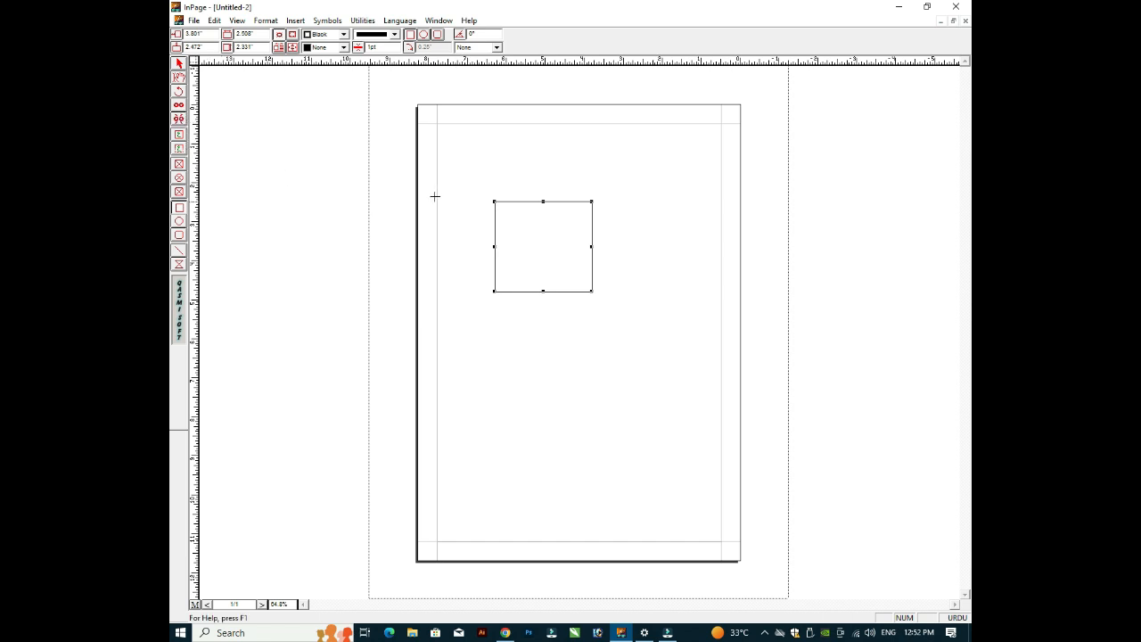
pyautogui.click(179, 92)
pyautogui.moveTo(606, 188)
pyautogui.mouseDown()
pyautogui.moveTo(620, 207)
pyautogui.moveTo(625, 195)
pyautogui.mouseUp()
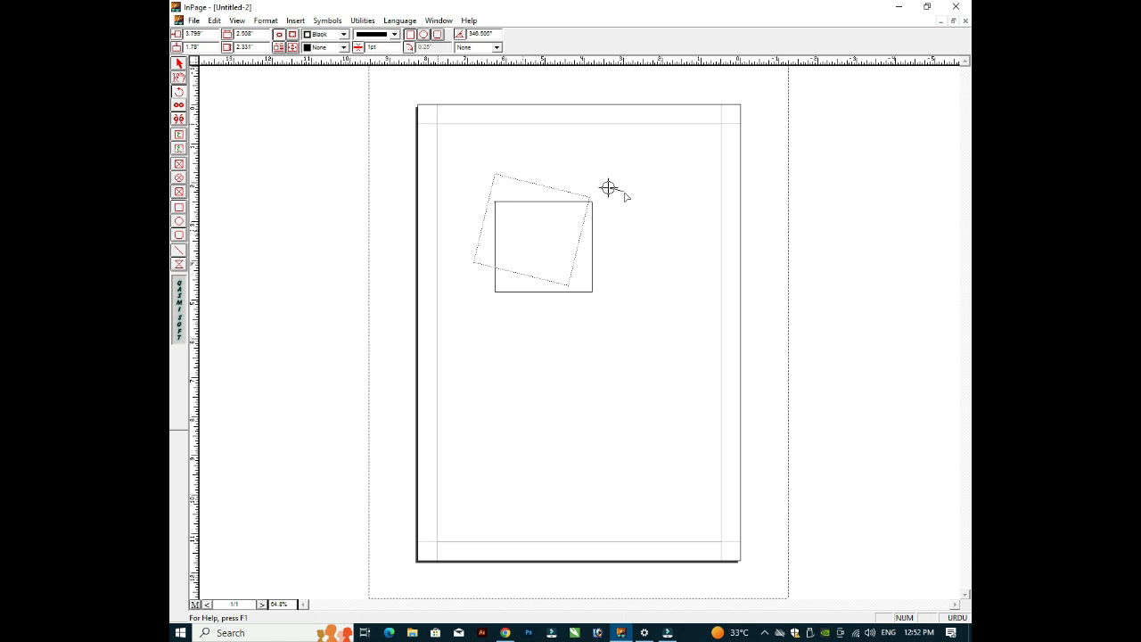
pyautogui.moveTo(625, 195); pyautogui.dragTo(627, 232)
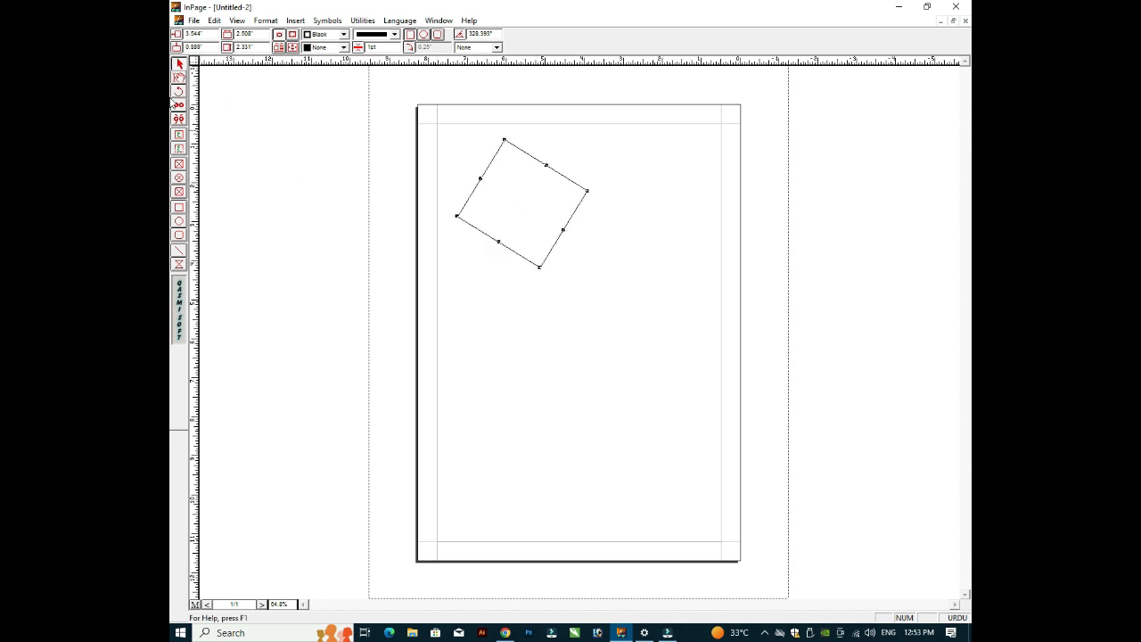
pyautogui.click(178, 77)
pyautogui.click(497, 205)
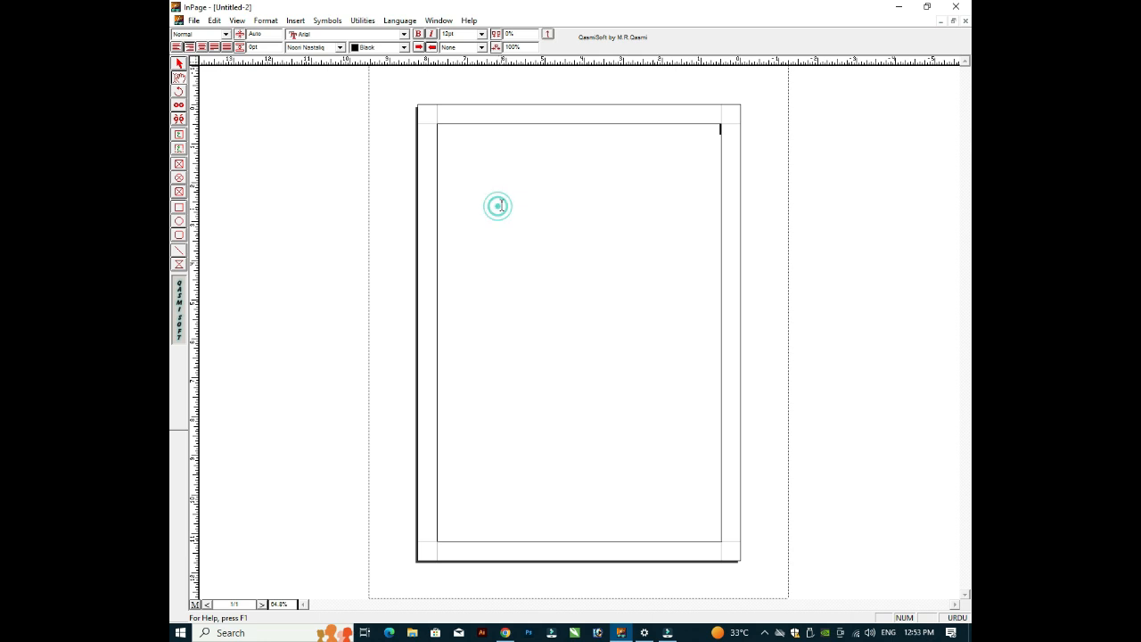
pyautogui.click(178, 63)
pyautogui.click(509, 209)
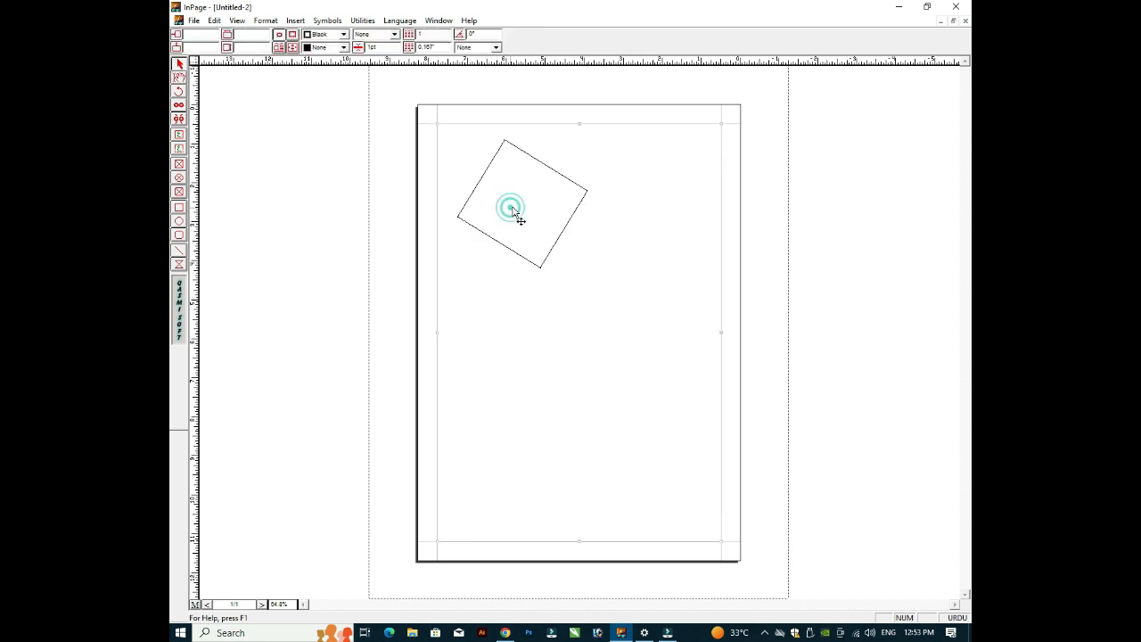
pyautogui.click(544, 165)
pyautogui.press('Delete')
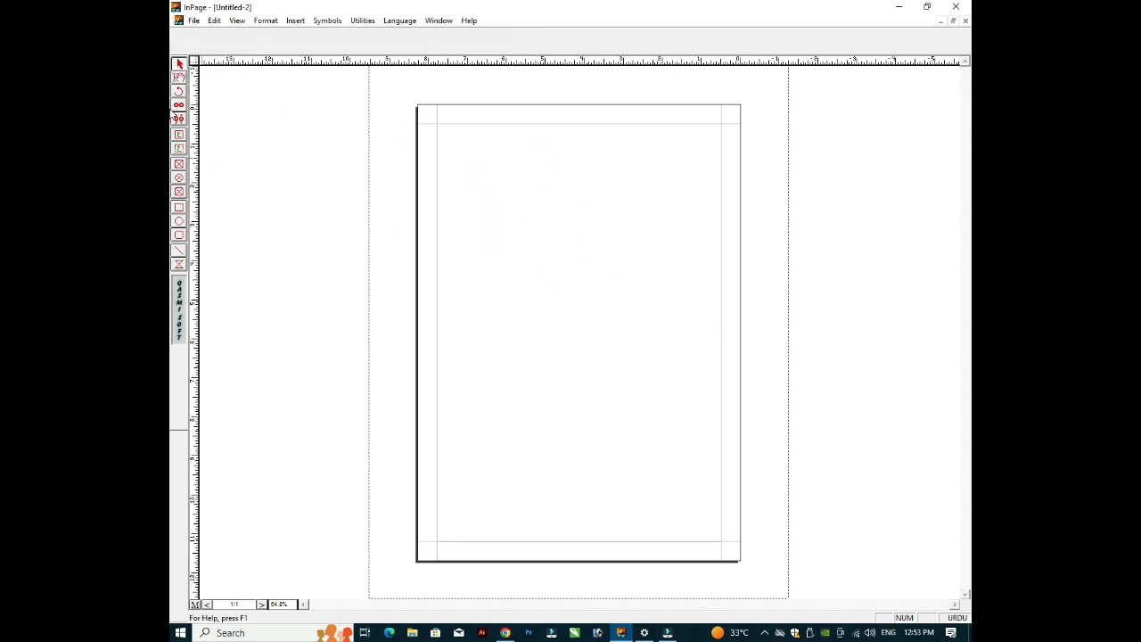
# Step: Draw a text frame in the upper page holding three copies of the Urdu phrase at 25pt
pyautogui.click(180, 78)
pyautogui.click(179, 135)
pyautogui.moveTo(470, 223); pyautogui.dragTo(614, 313)
pyautogui.write('میں')
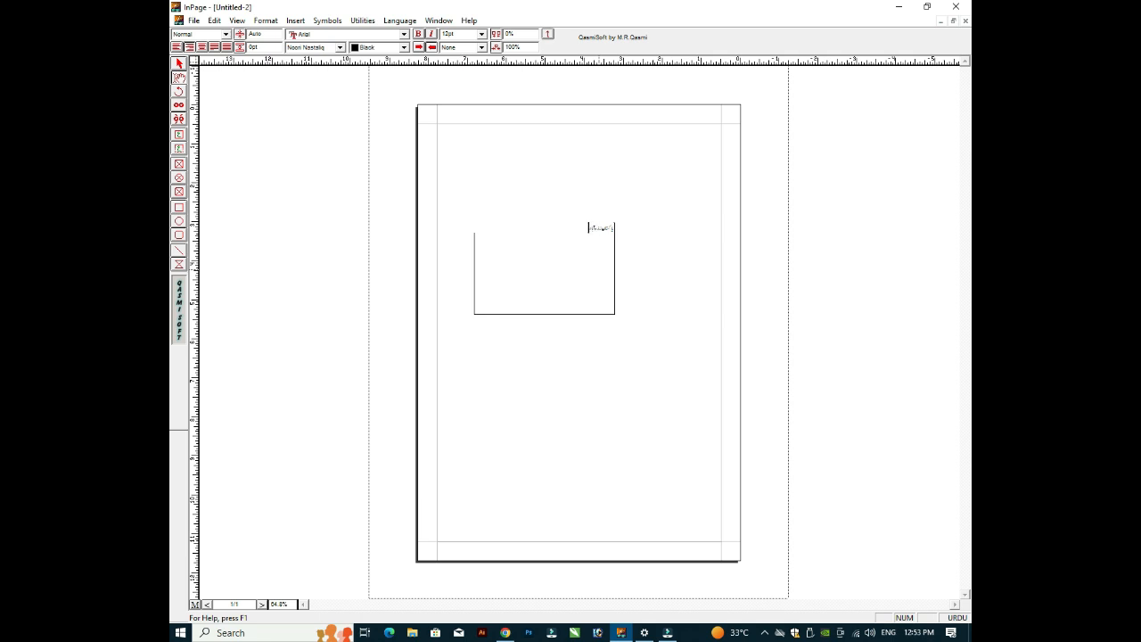
pyautogui.hotkey('shift', 'Home')
pyautogui.write('25')
pyautogui.press('Return')
pyautogui.write('پاکستان زندہ آباد')
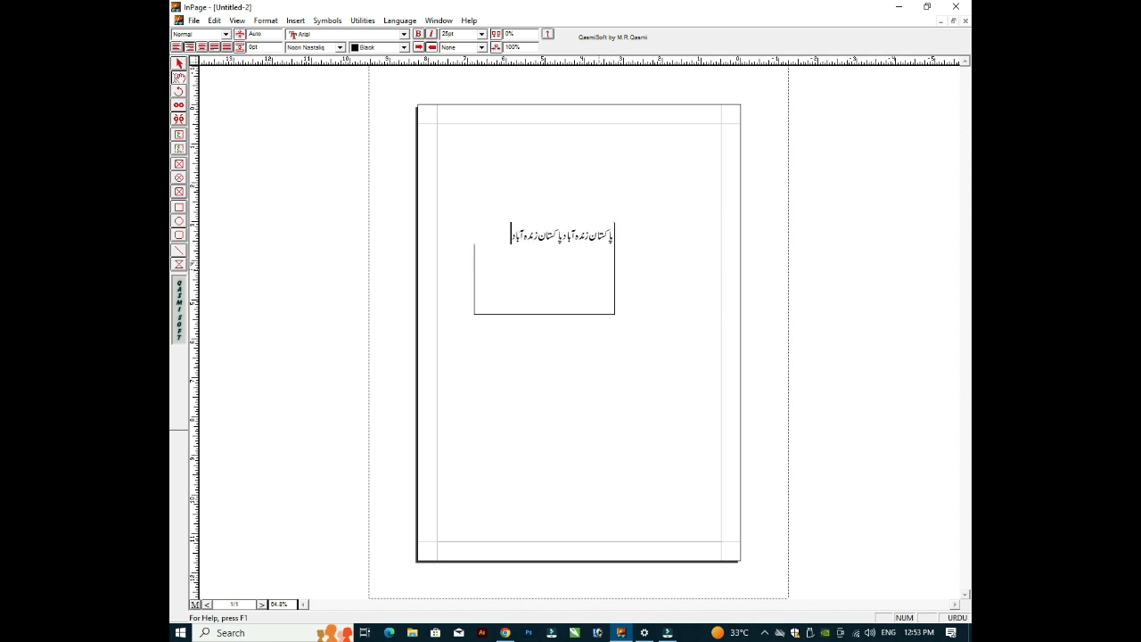
pyautogui.hotkey('ctrl', 'v')
# Step: Select the Urdu text frame and open its Border Color and Border Pattern dropdowns
pyautogui.click(178, 64)
pyautogui.click(592, 267)
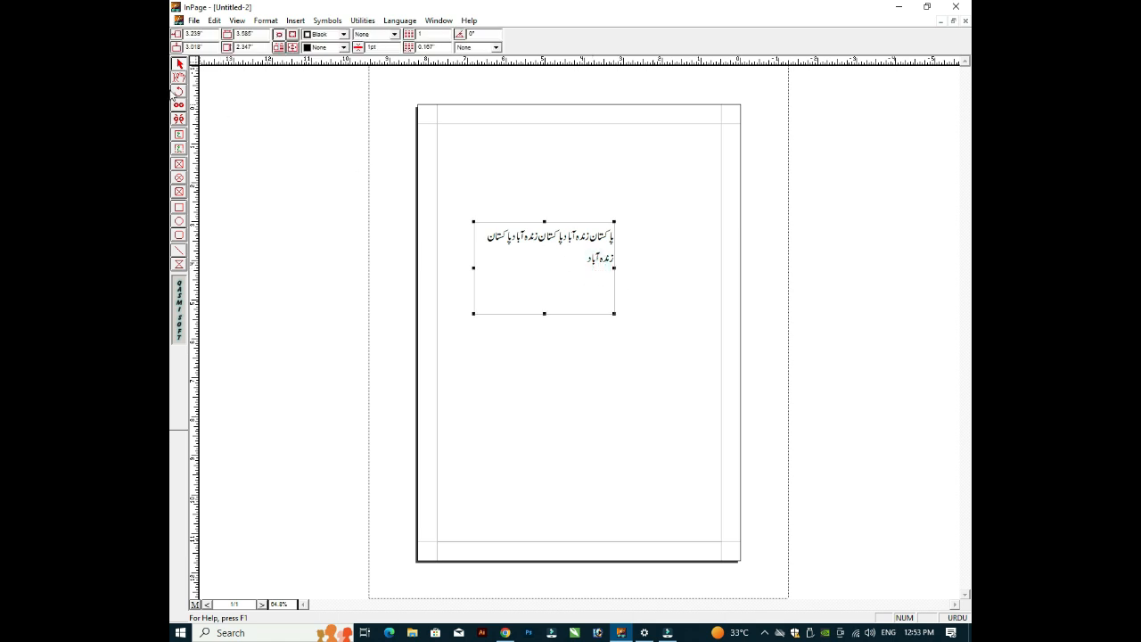
pyautogui.click(178, 78)
pyautogui.click(525, 268)
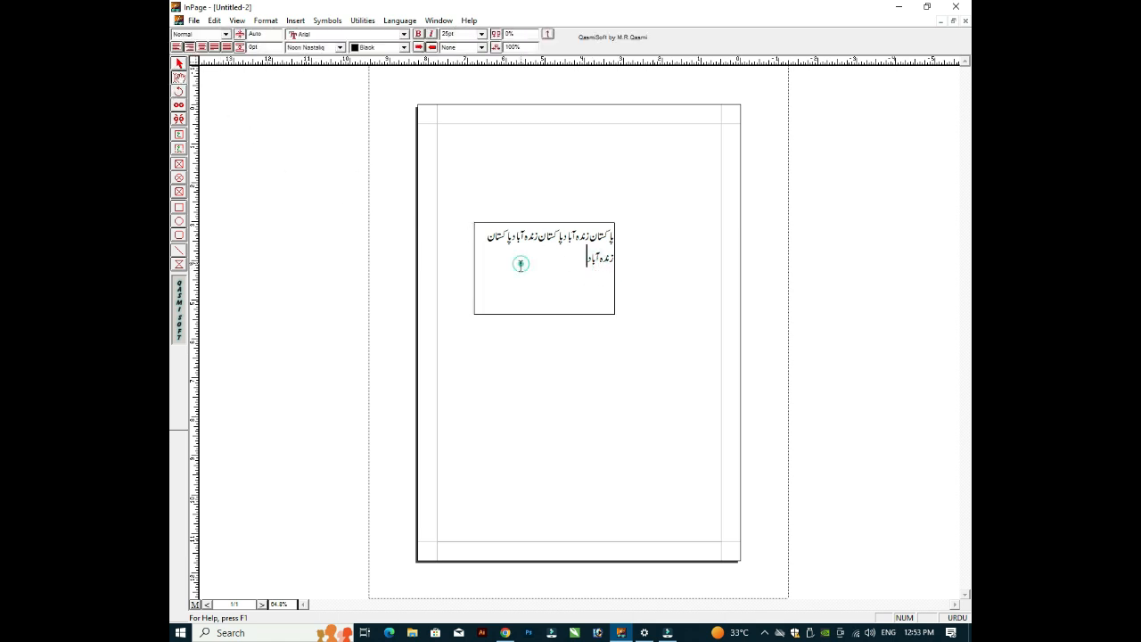
pyautogui.click(604, 232)
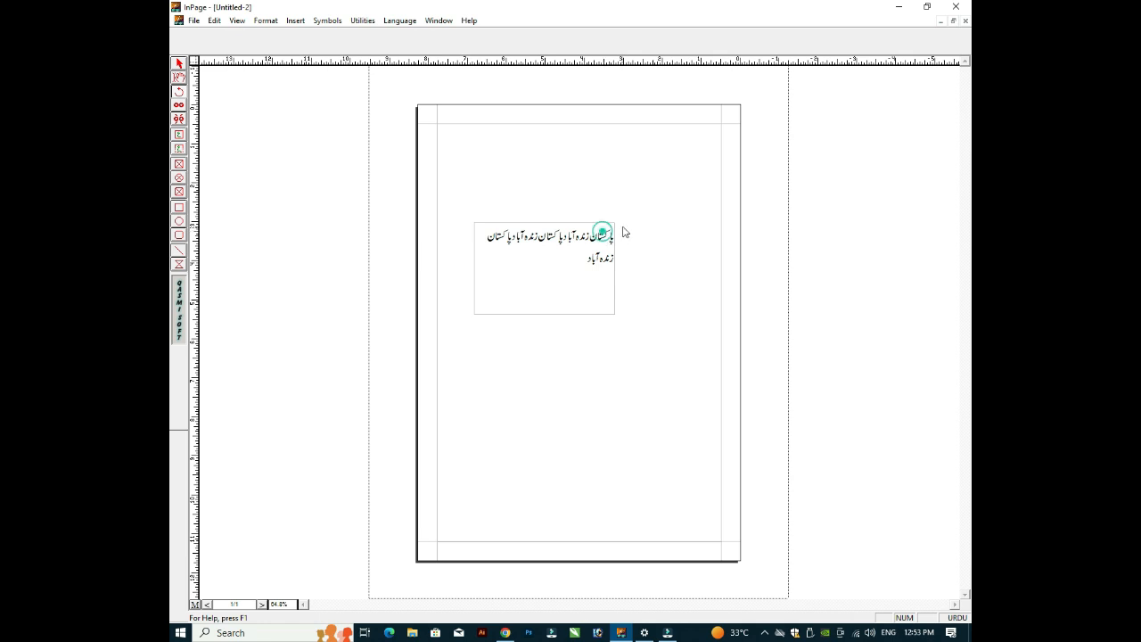
pyautogui.click(610, 221)
pyautogui.click(559, 246)
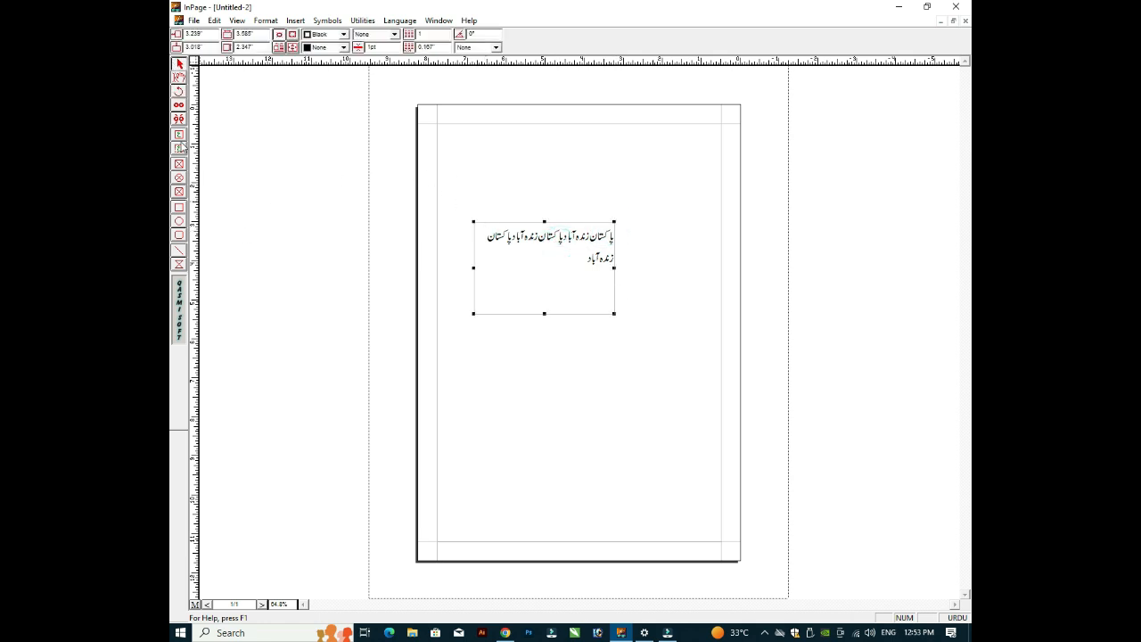
pyautogui.click(178, 78)
pyautogui.click(598, 234)
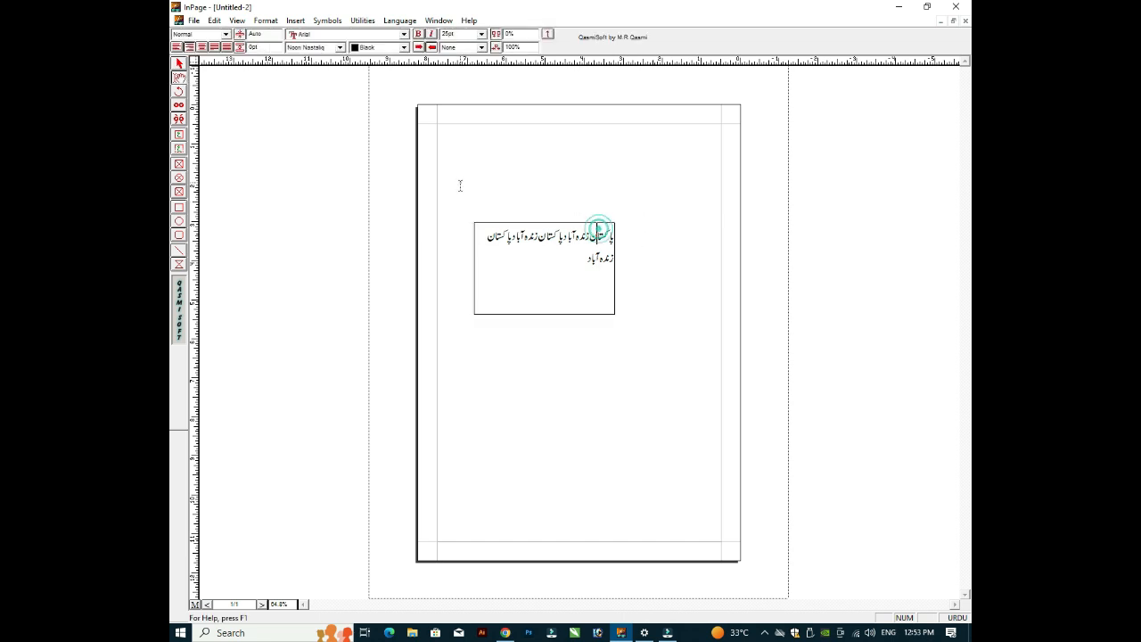
pyautogui.click(585, 222)
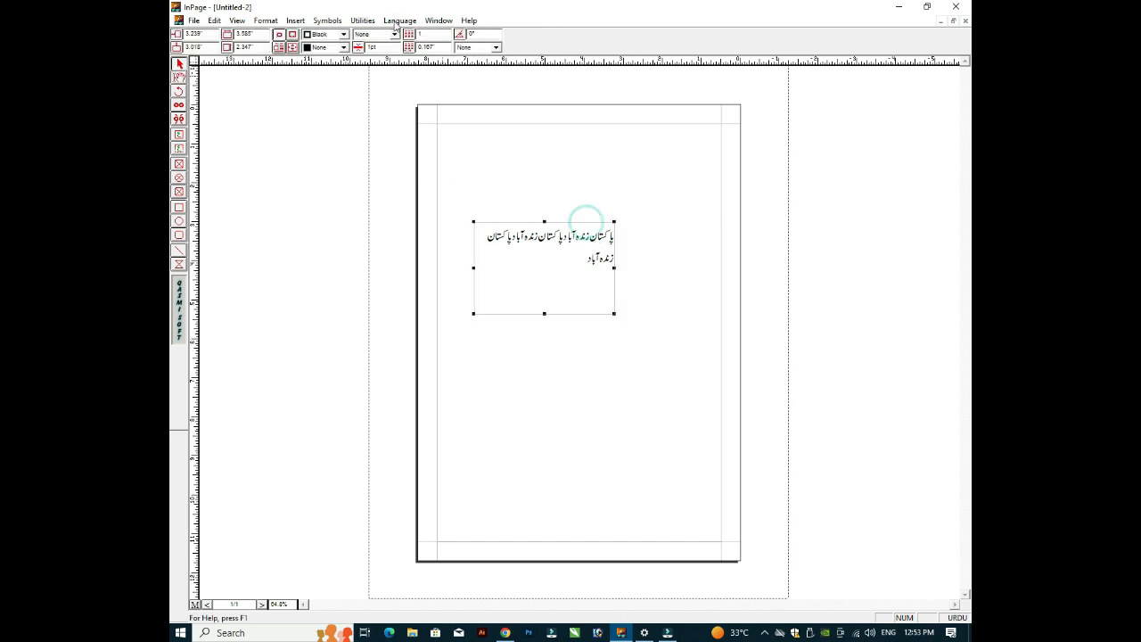
pyautogui.click(344, 33)
pyautogui.click(394, 34)
pyautogui.click(394, 34)
# Step: Give the Urdu text frame a solid border and tilt it about 18° with the Rotate tool
pyautogui.click(383, 57)
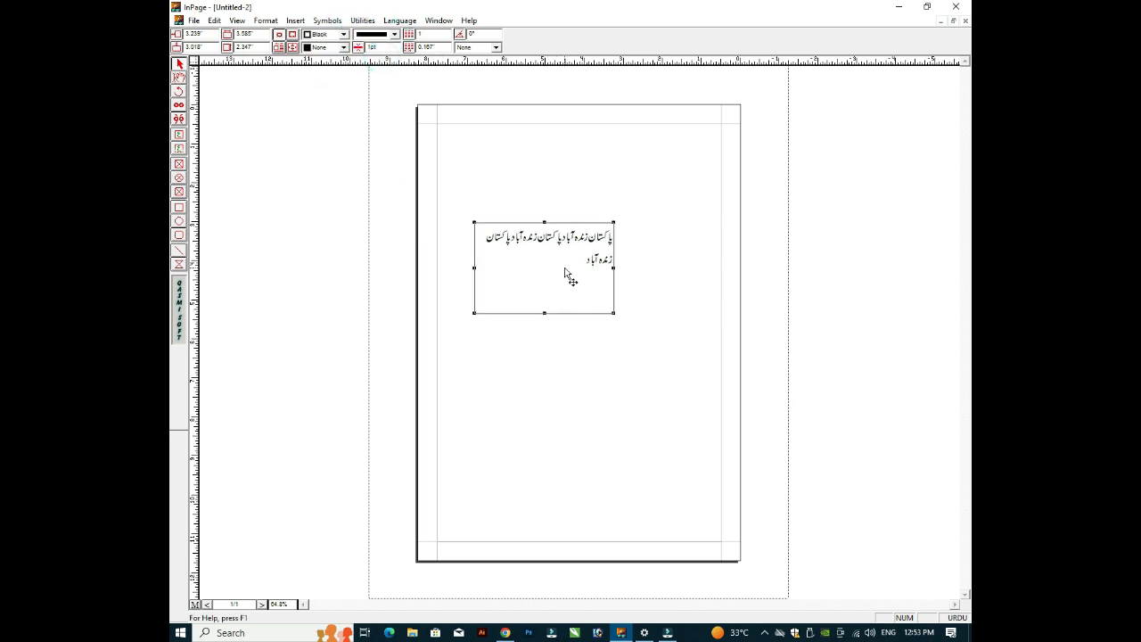
pyautogui.click(394, 34)
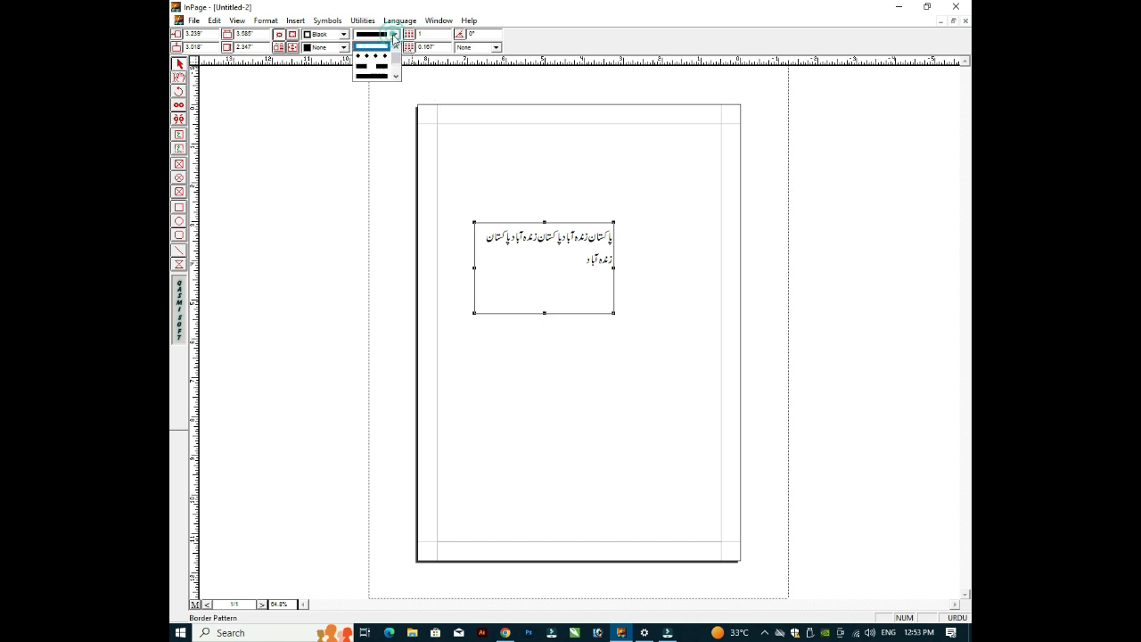
pyautogui.click(375, 51)
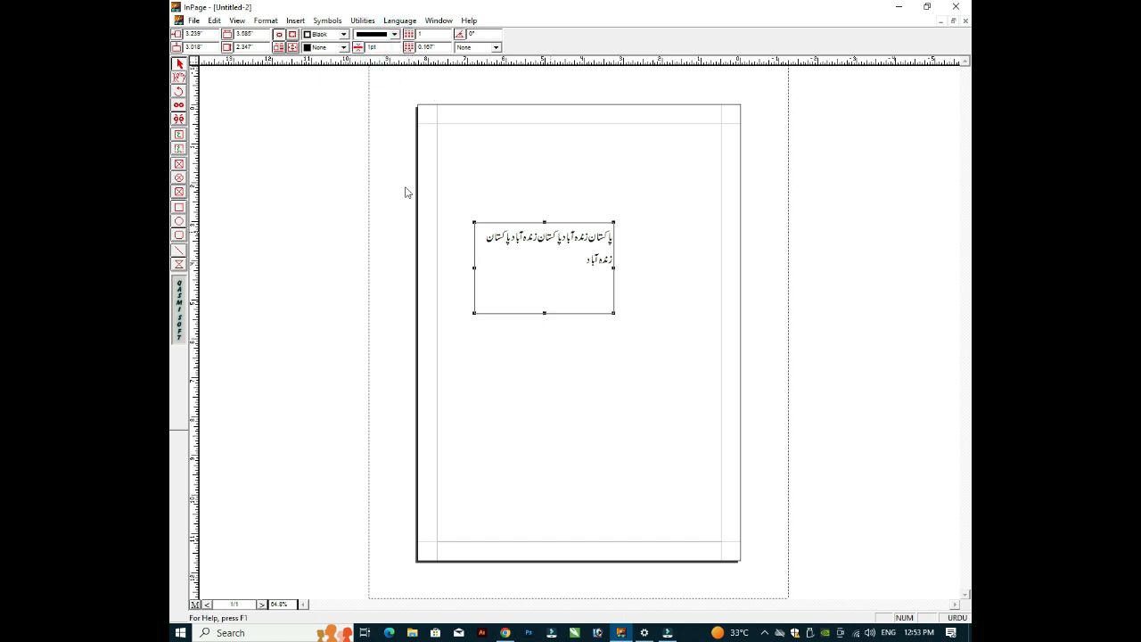
pyautogui.click(178, 91)
pyautogui.moveTo(622, 210)
pyautogui.mouseDown()
pyautogui.moveTo(636, 223)
pyautogui.moveTo(642, 202)
pyautogui.moveTo(662, 229)
pyautogui.moveTo(642, 203)
pyautogui.mouseUp()
pyautogui.click(640, 198)
pyautogui.hotkey('ctrl', 'z')
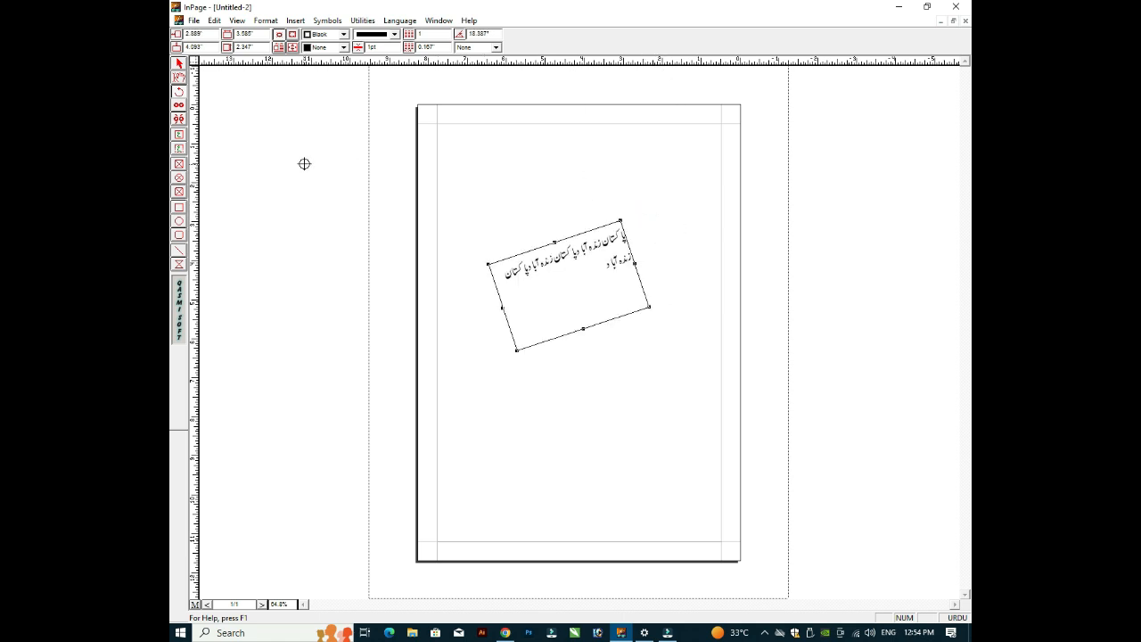
# Step: Select the rotated Urdu text frame and delete it
pyautogui.click(178, 64)
pyautogui.click(555, 242)
pyautogui.press('Delete')
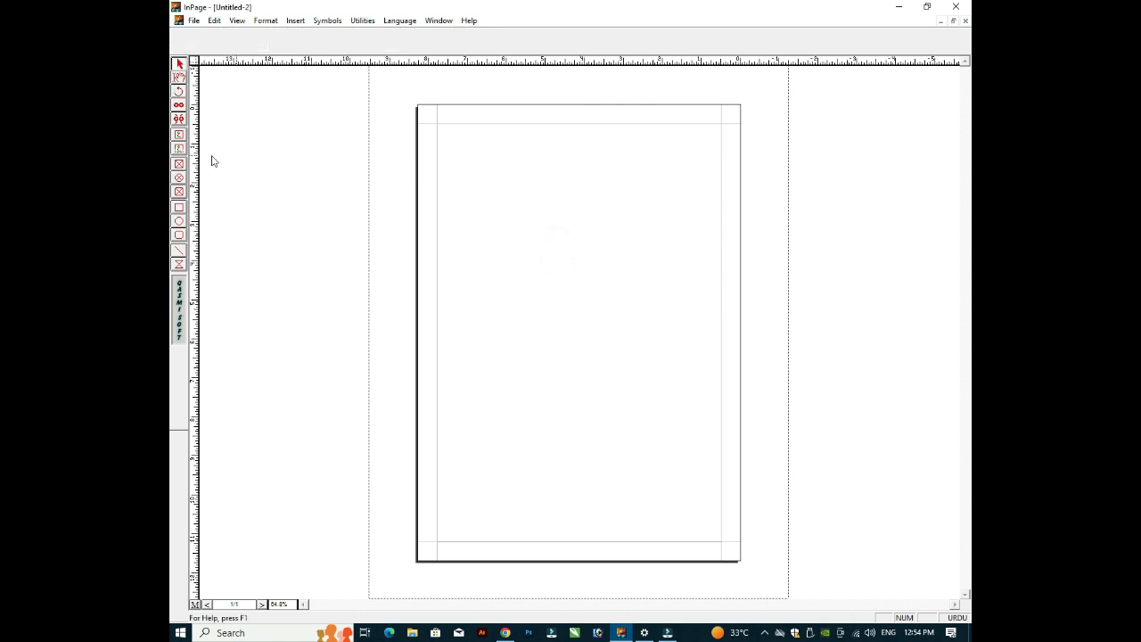
pyautogui.click(180, 251)
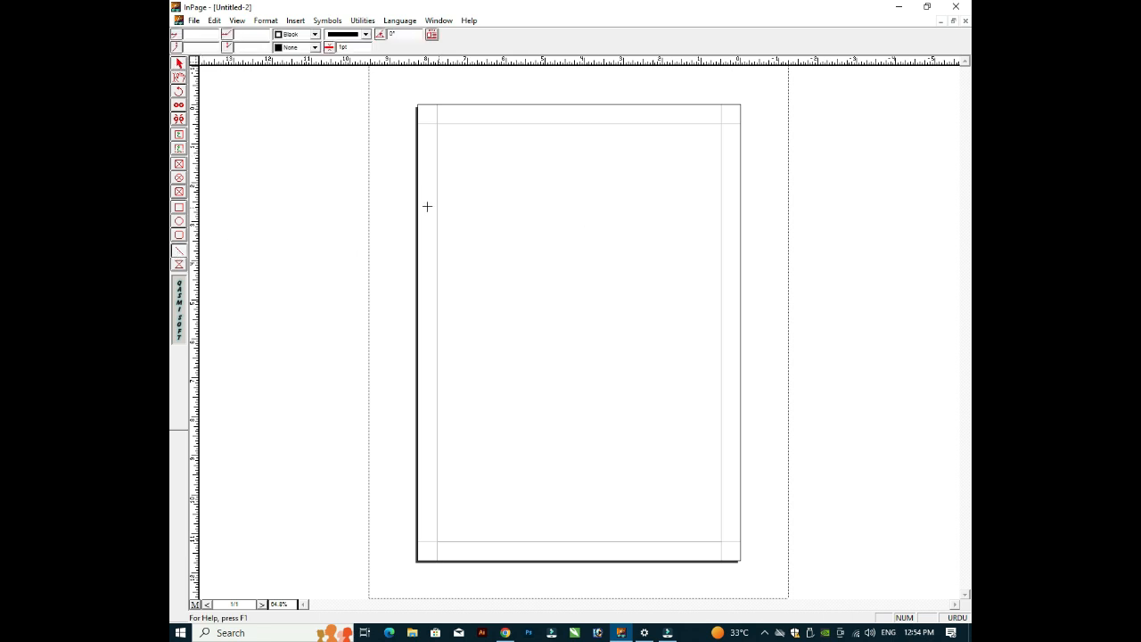
pyautogui.click(177, 237)
pyautogui.moveTo(476, 194); pyautogui.dragTo(617, 298)
pyautogui.click(179, 63)
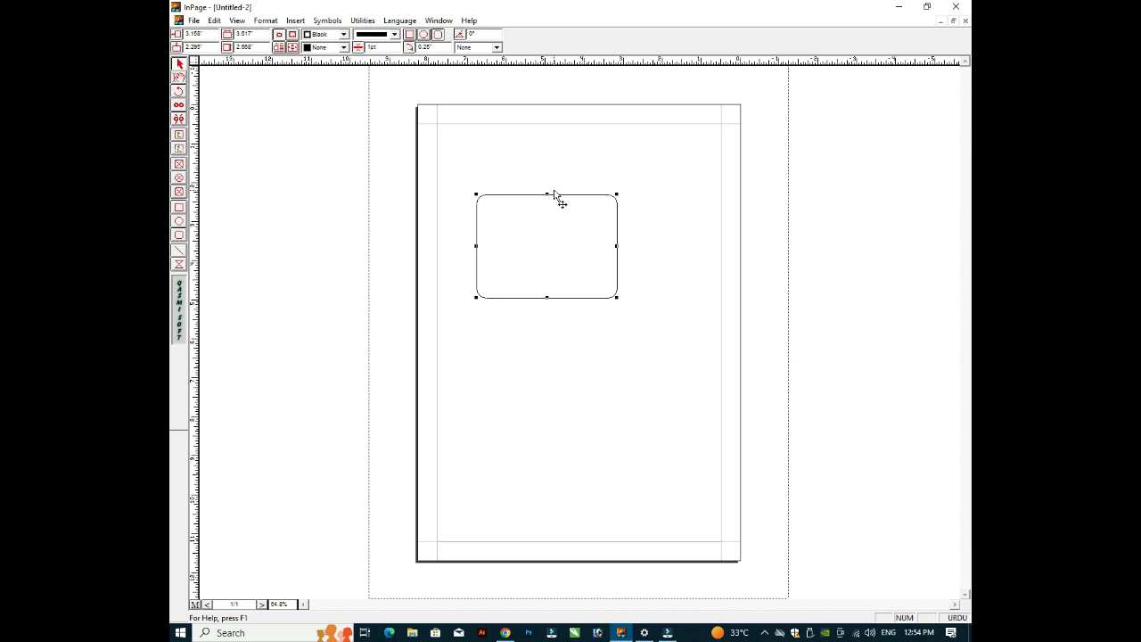
pyautogui.press('Delete')
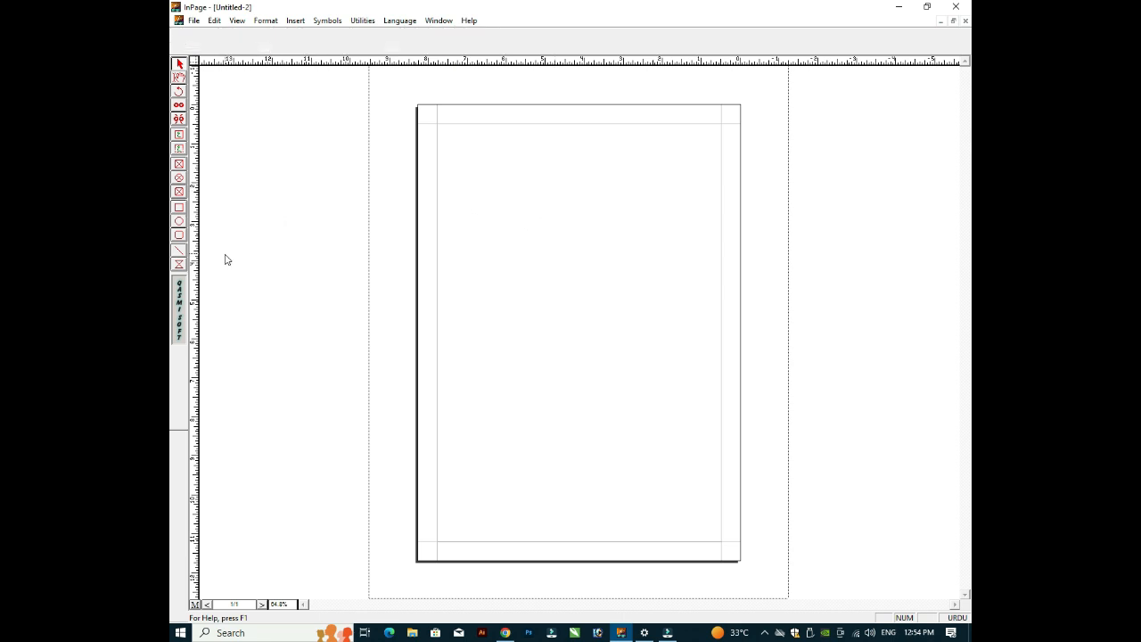
pyautogui.click(178, 253)
pyautogui.moveTo(438, 237); pyautogui.dragTo(721, 242)
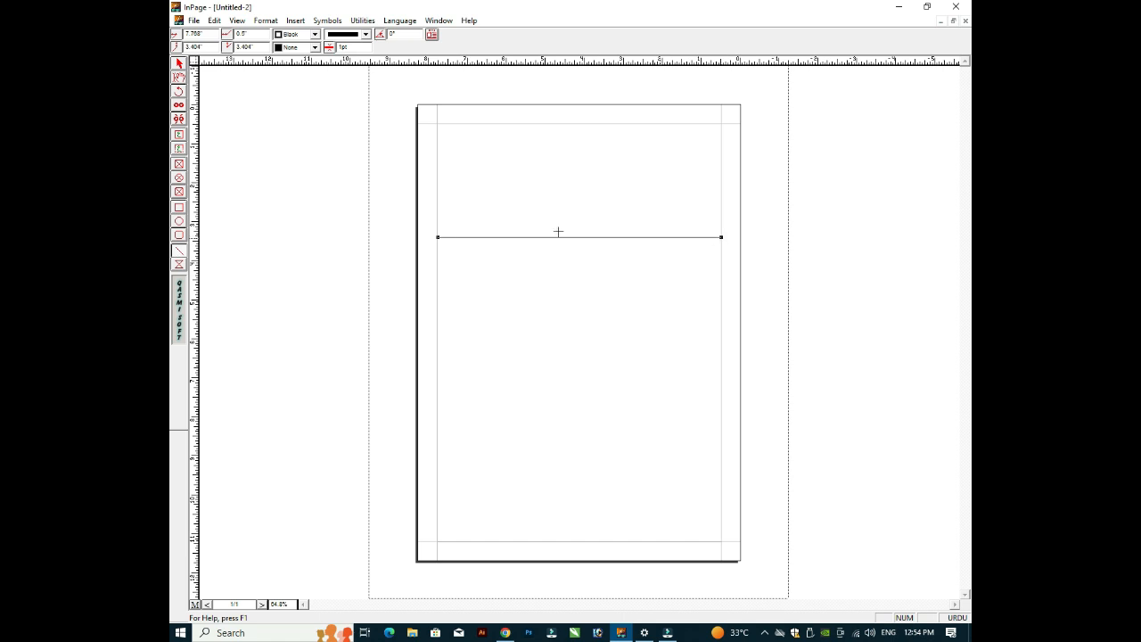
pyautogui.click(179, 64)
pyautogui.press('Delete')
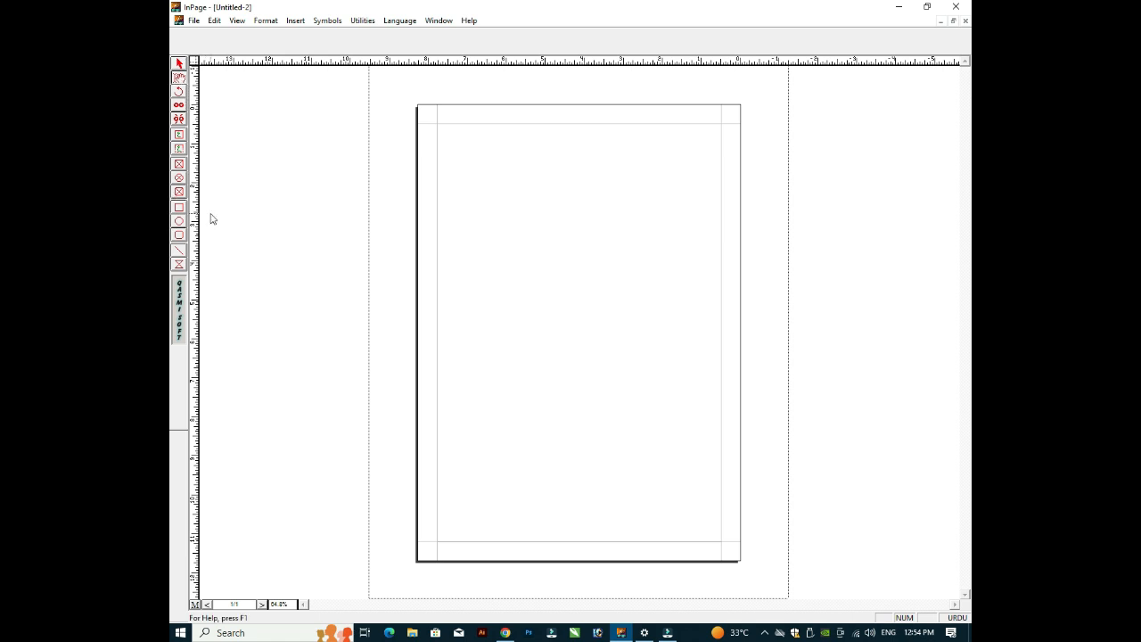
# Step: Create a text frame filling the page margins and place the caret inside it
pyautogui.click(180, 77)
pyautogui.click(612, 229)
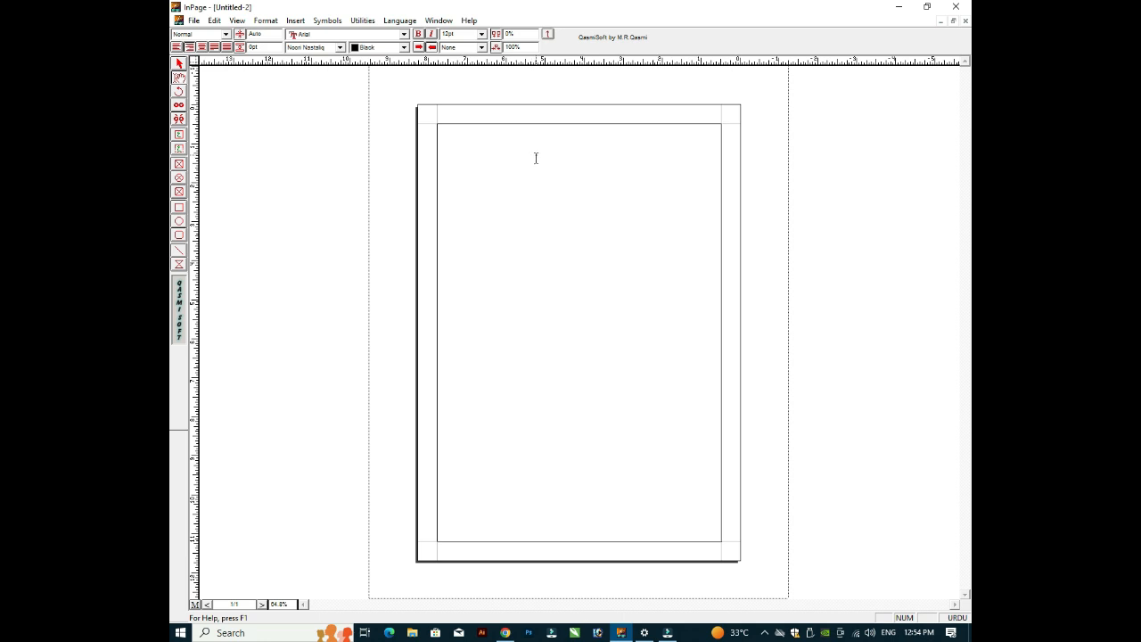
pyautogui.click(465, 35)
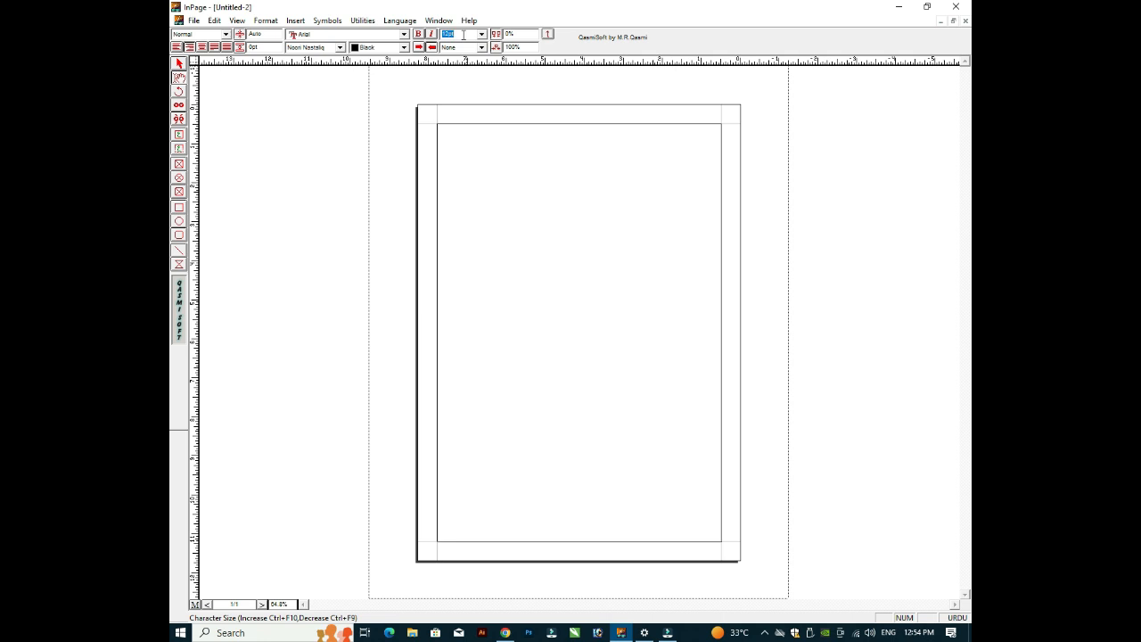
pyautogui.doubleClick(461, 35)
pyautogui.click(667, 201)
pyautogui.click(667, 200)
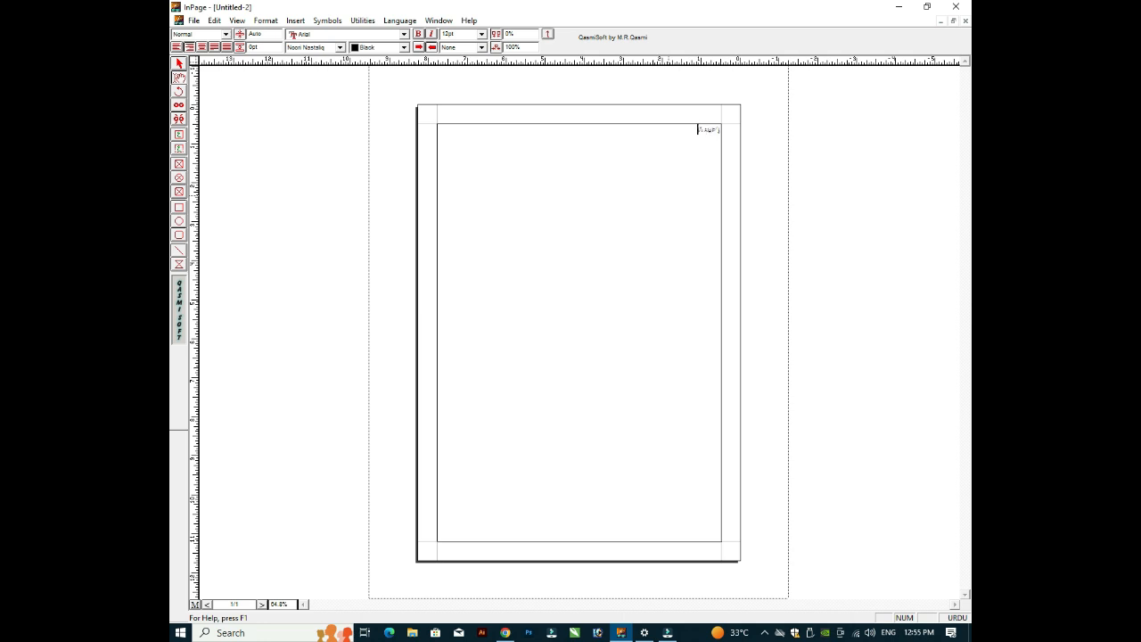
# Step: Select the Urdu line 'پاکستان زندہ آباد' and enlarge it to 33pt
pyautogui.hotkey('ctrl', 'a')
pyautogui.hotkey('ctrl', ']')
pyautogui.hotkey('ctrl', ']')
pyautogui.hotkey('ctrl', ']')
pyautogui.hotkey('ctrl', ']')
pyautogui.hotkey('ctrl', ']')
pyautogui.hotkey('ctrl', ']')
pyautogui.hotkey('ctrl', ']')
pyautogui.hotkey('ctrl', ']')
pyautogui.hotkey('ctrl', ']')
pyautogui.hotkey('ctrl', ']')
pyautogui.hotkey('ctrl', ']')
pyautogui.hotkey('ctrl', ']')
pyautogui.hotkey('ctrl', ']')
pyautogui.hotkey('ctrl', ']')
pyautogui.hotkey('ctrl', ']')
pyautogui.hotkey('ctrl', ']')
pyautogui.hotkey('ctrl', ']')
pyautogui.hotkey('ctrl', ']')
pyautogui.hotkey('ctrl', ']')
pyautogui.hotkey('ctrl', ']')
pyautogui.press('Left')
pyautogui.press('Left')
pyautogui.hotkey('ctrl', 'a')
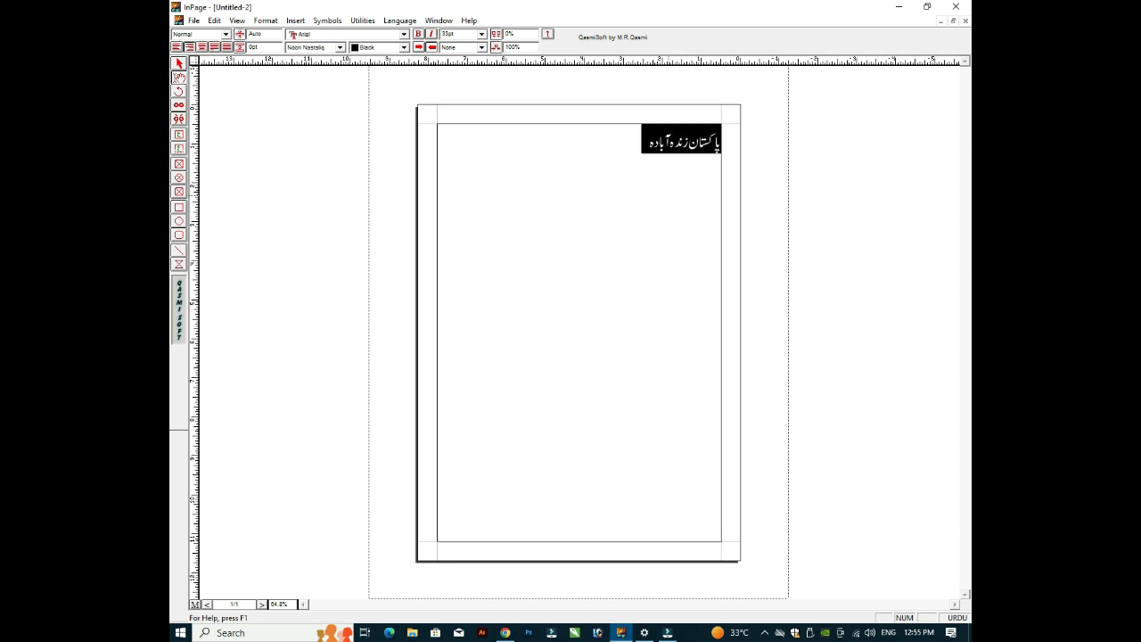
pyautogui.press('Left')
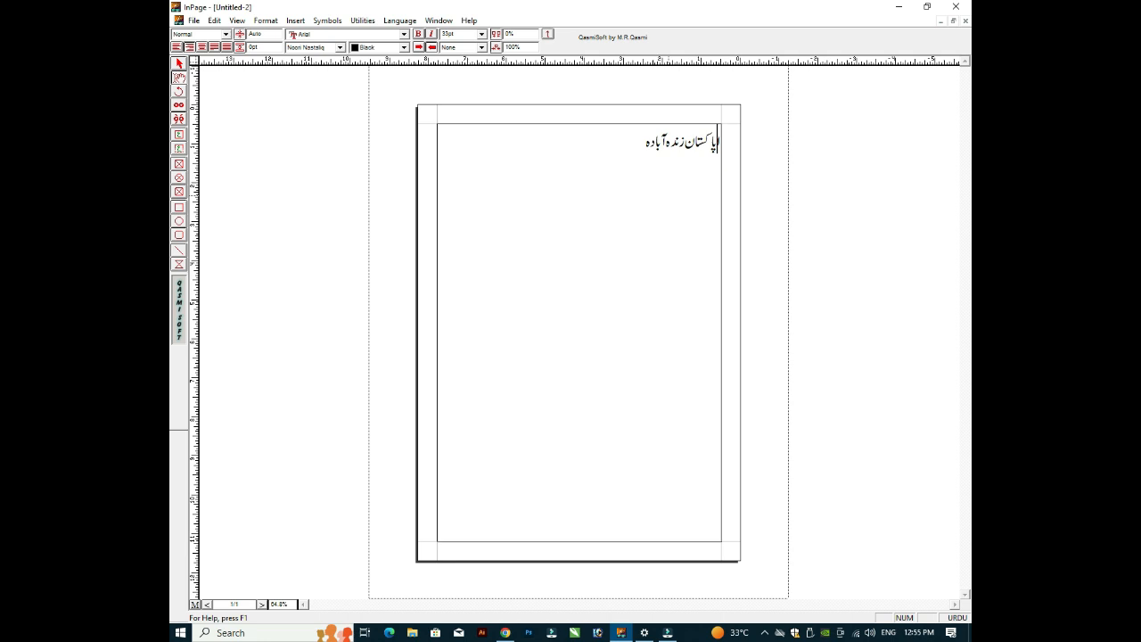
pyautogui.hotkey('ctrl', 'a')
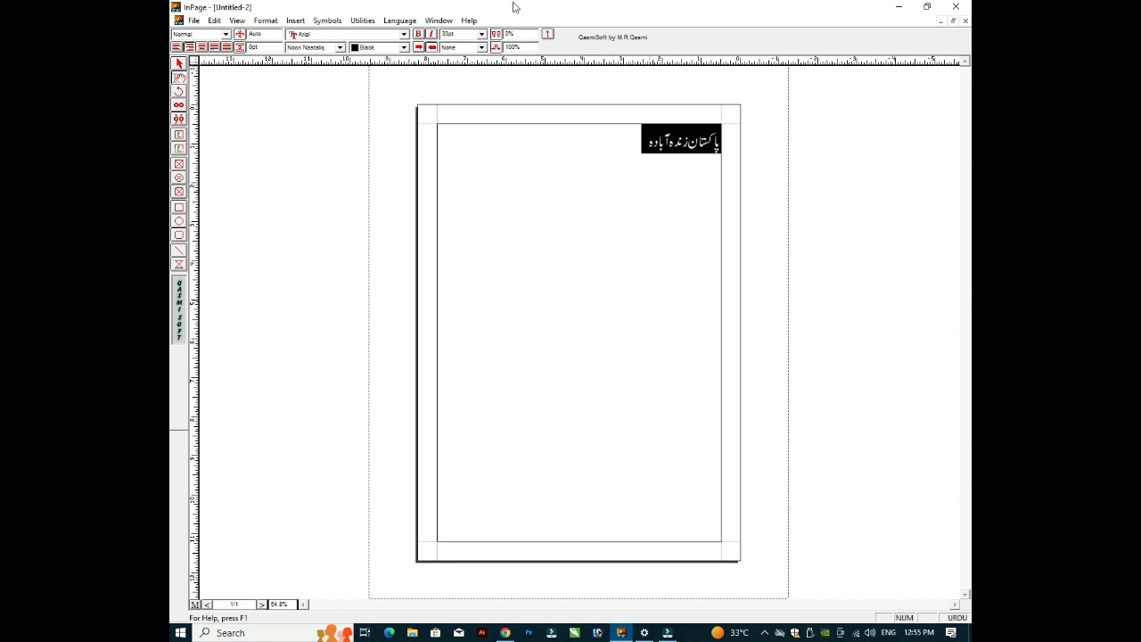
# Step: Set the Urdu slogan line's font size to 24pt
pyautogui.click(481, 34)
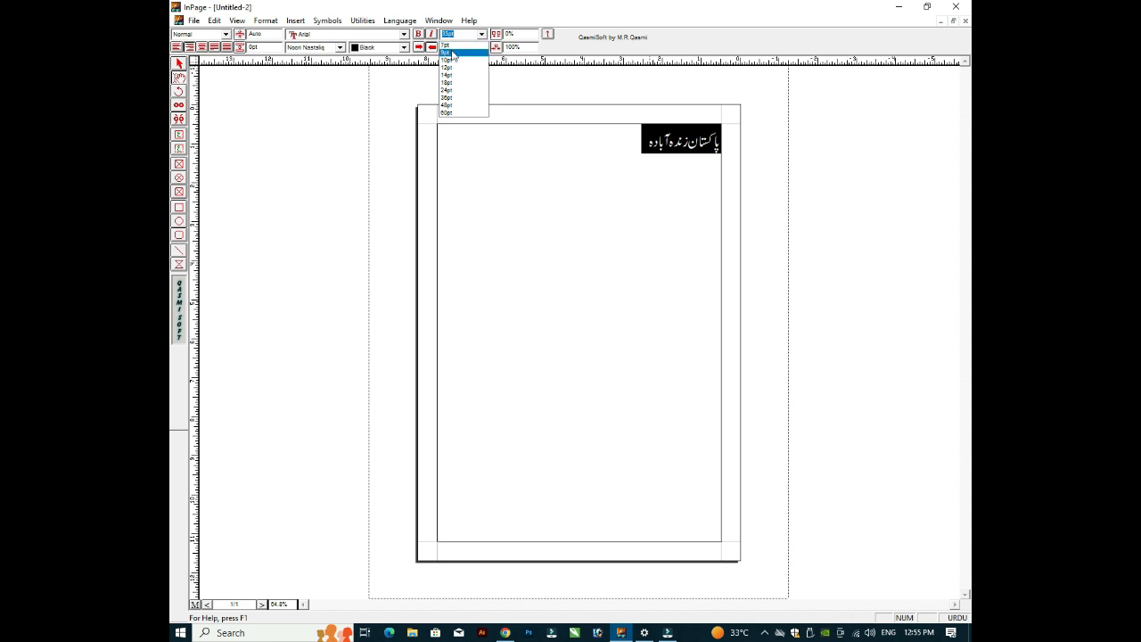
pyautogui.click(449, 45)
pyautogui.click(481, 34)
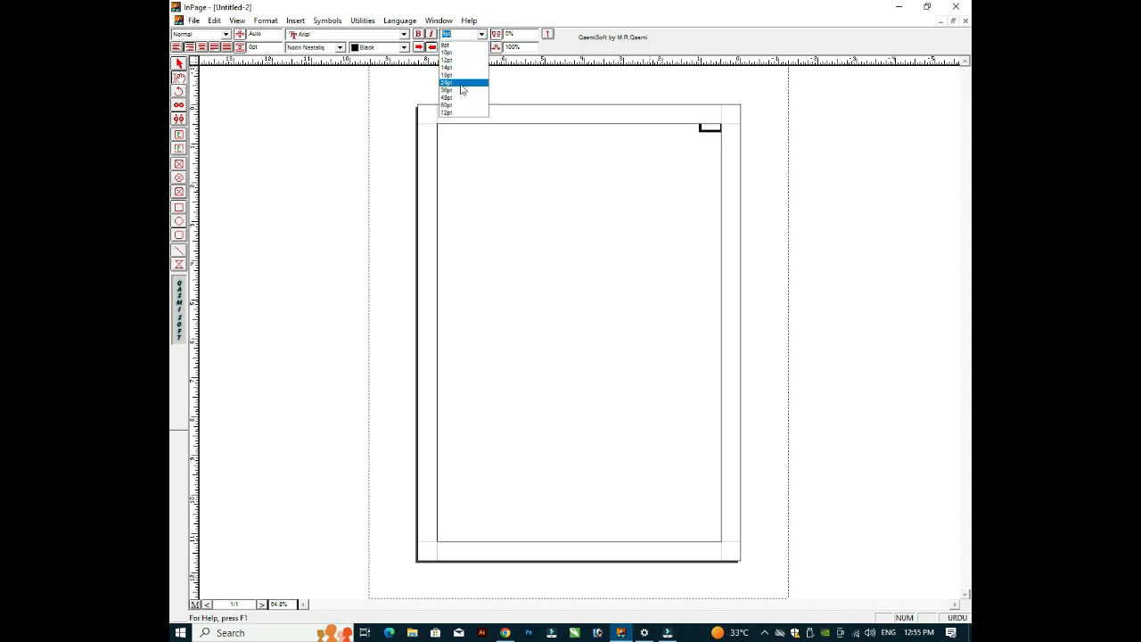
pyautogui.click(456, 82)
pyautogui.click(566, 158)
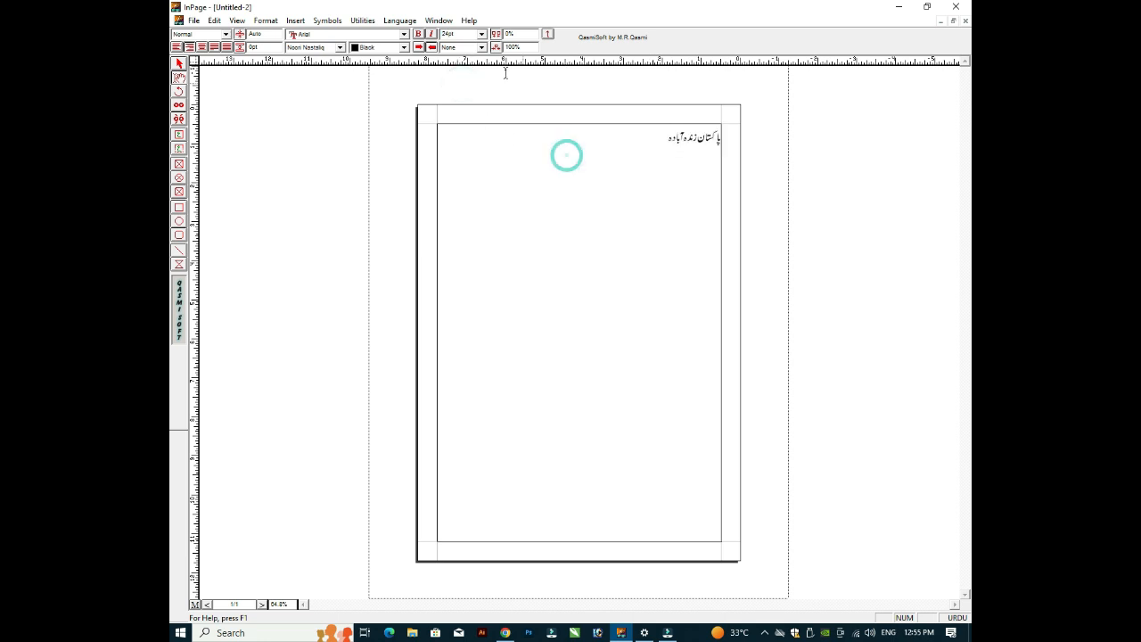
pyautogui.click(449, 34)
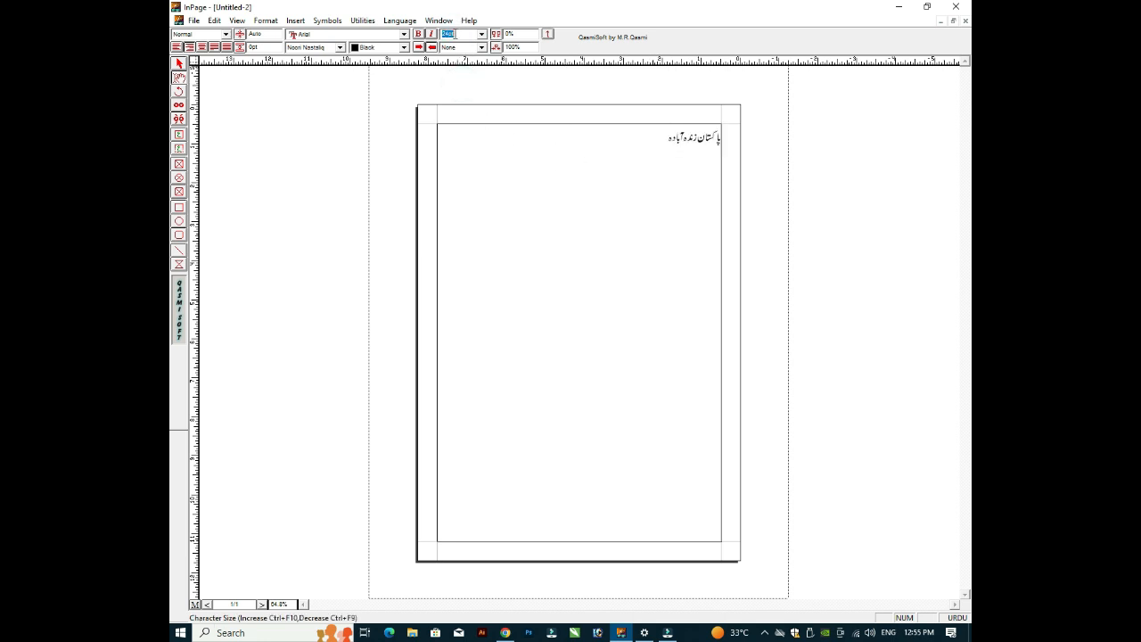
pyautogui.click(481, 49)
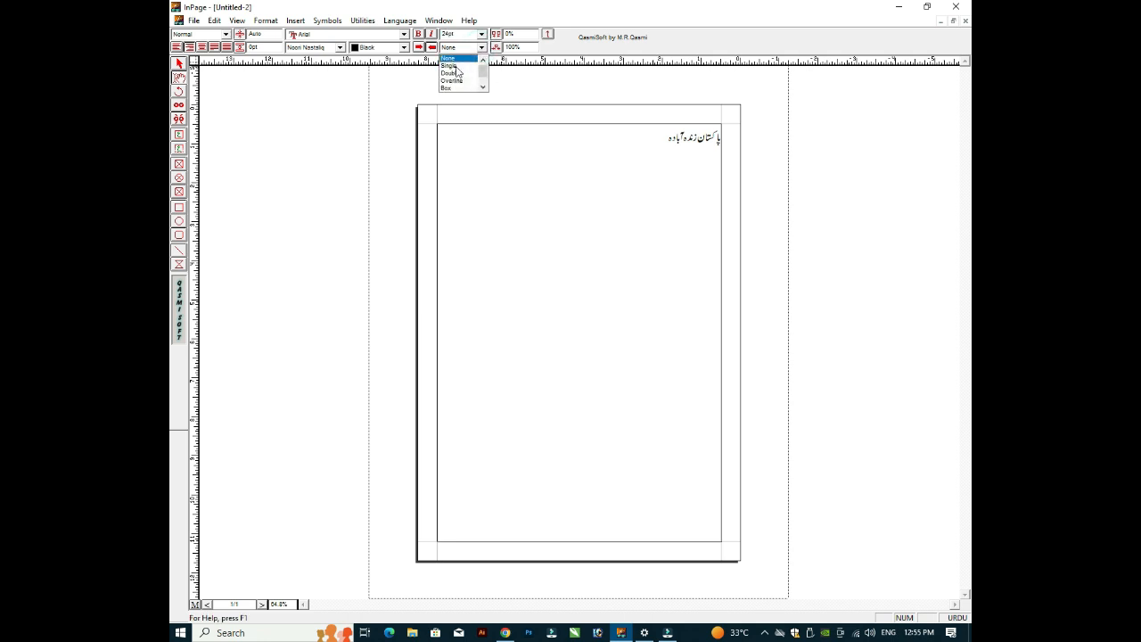
pyautogui.click(668, 140)
# Step: Underline the Urdu line with a single line
pyautogui.moveTo(609, 128); pyautogui.dragTo(657, 132)
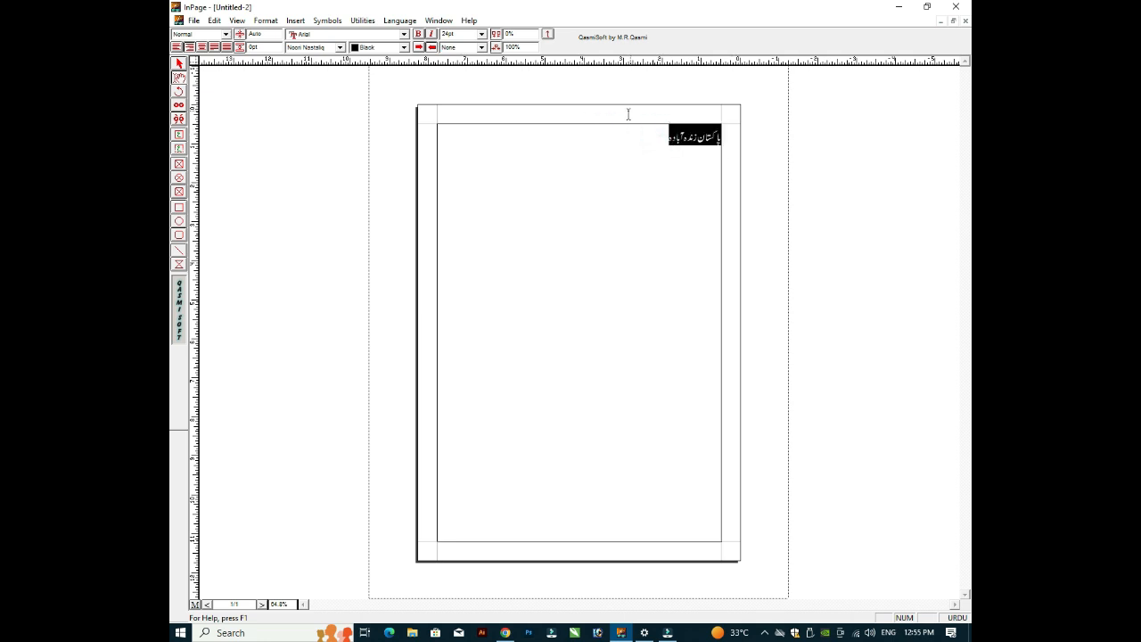
pyautogui.click(481, 50)
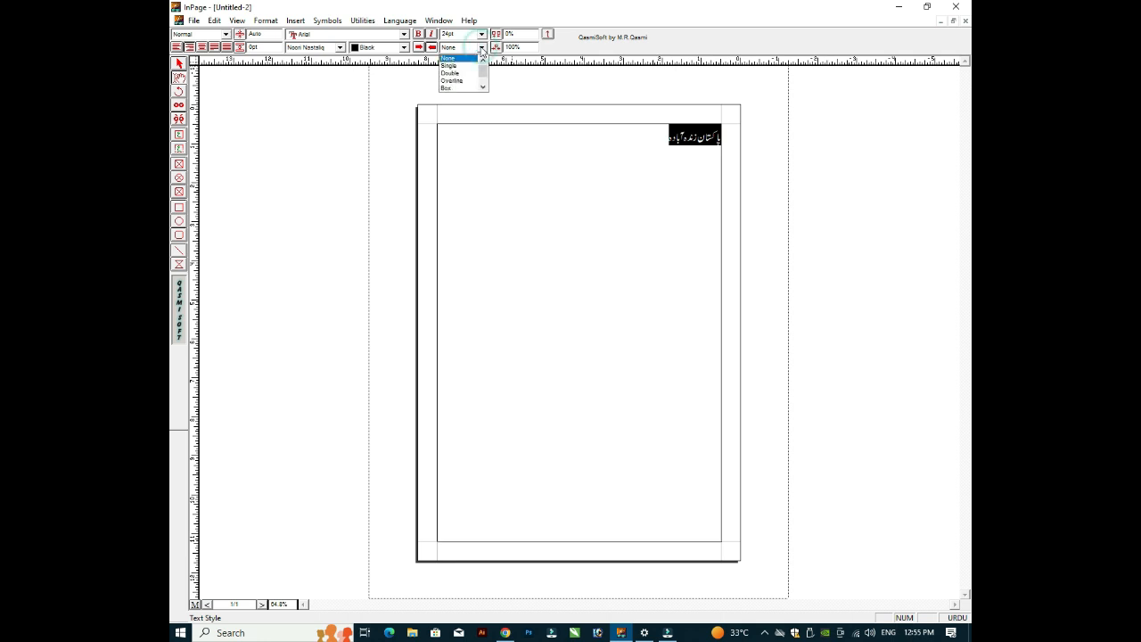
pyautogui.click(456, 62)
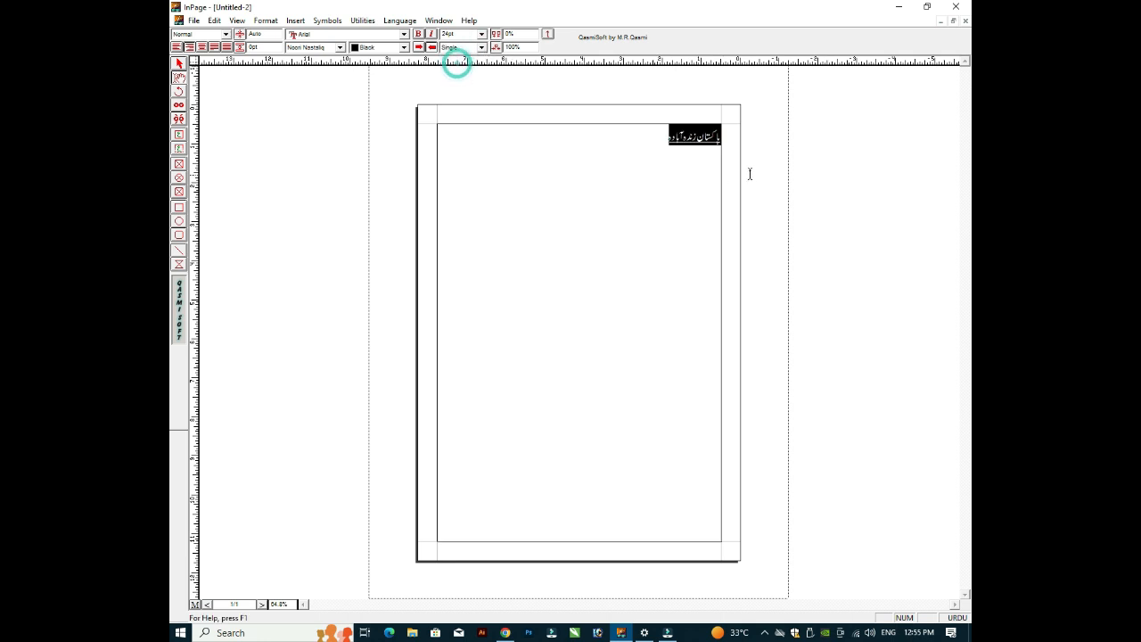
pyautogui.click(675, 140)
# Step: Give the underlined Urdu line double line spacing
pyautogui.hotkey('ctrl', '2')
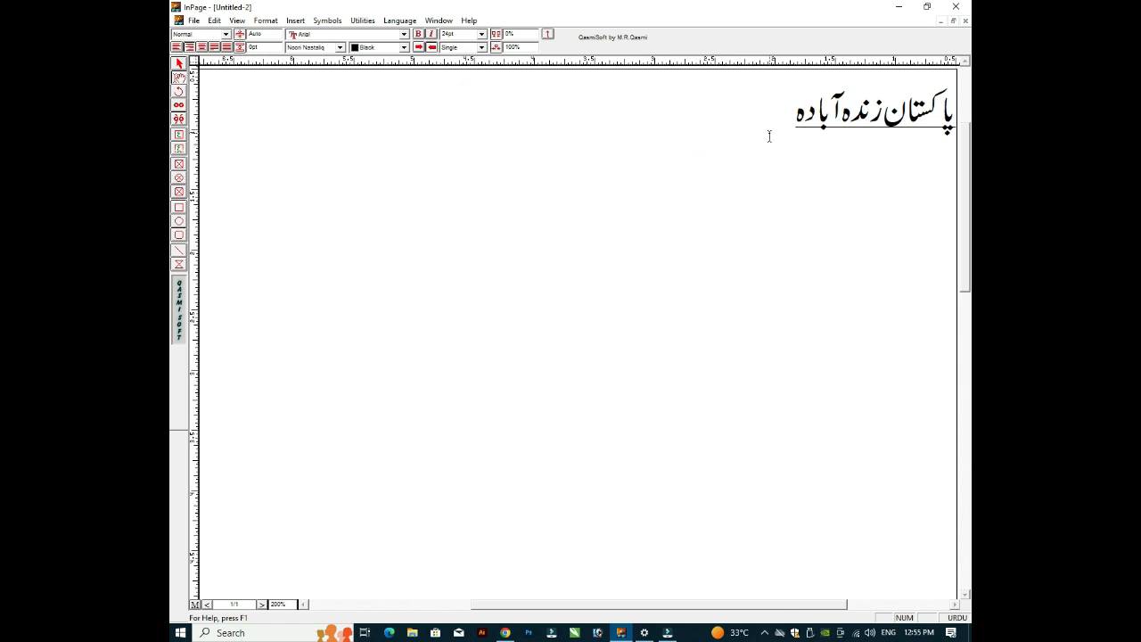
pyautogui.hotkey('ctrl', '1')
pyautogui.hotkey('ctrl', '5')
pyautogui.hotkey('ctrl', '1')
pyautogui.tripleClick(710, 178)
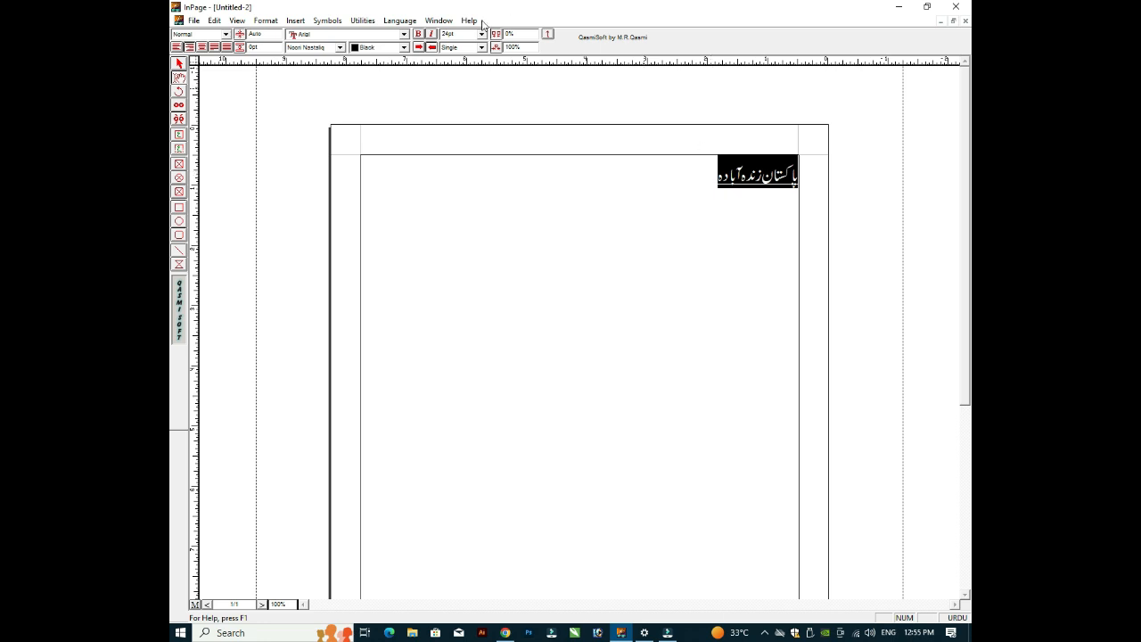
pyautogui.click(482, 47)
pyautogui.click(464, 67)
pyautogui.click(682, 175)
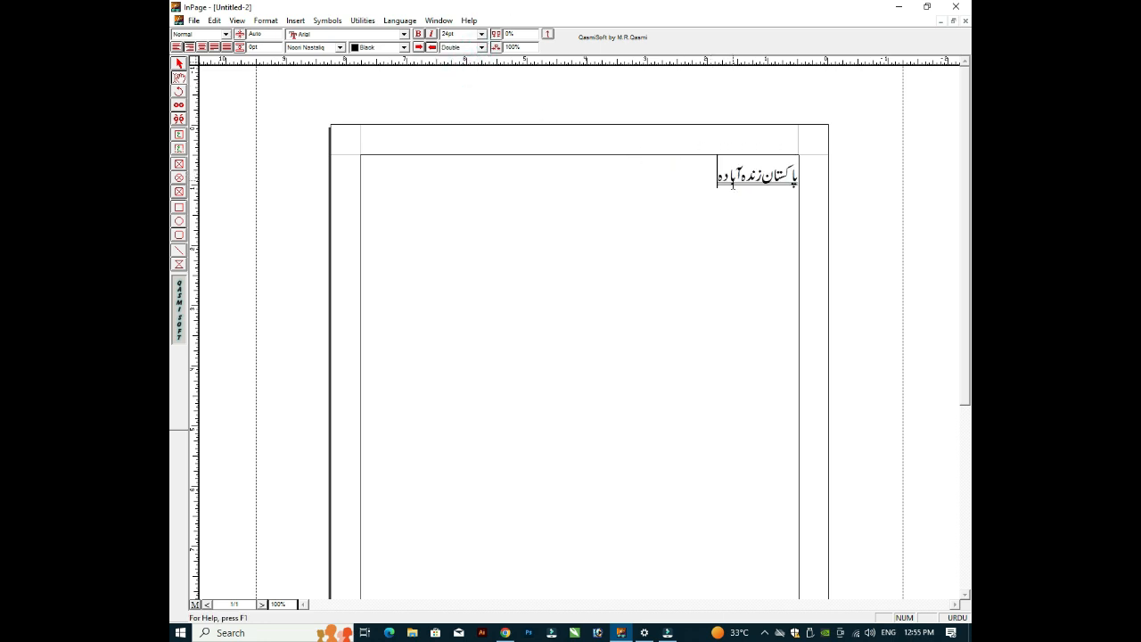
# Step: Apply the Overline style and then the Reverse style to the Urdu line
pyautogui.tripleClick(732, 185)
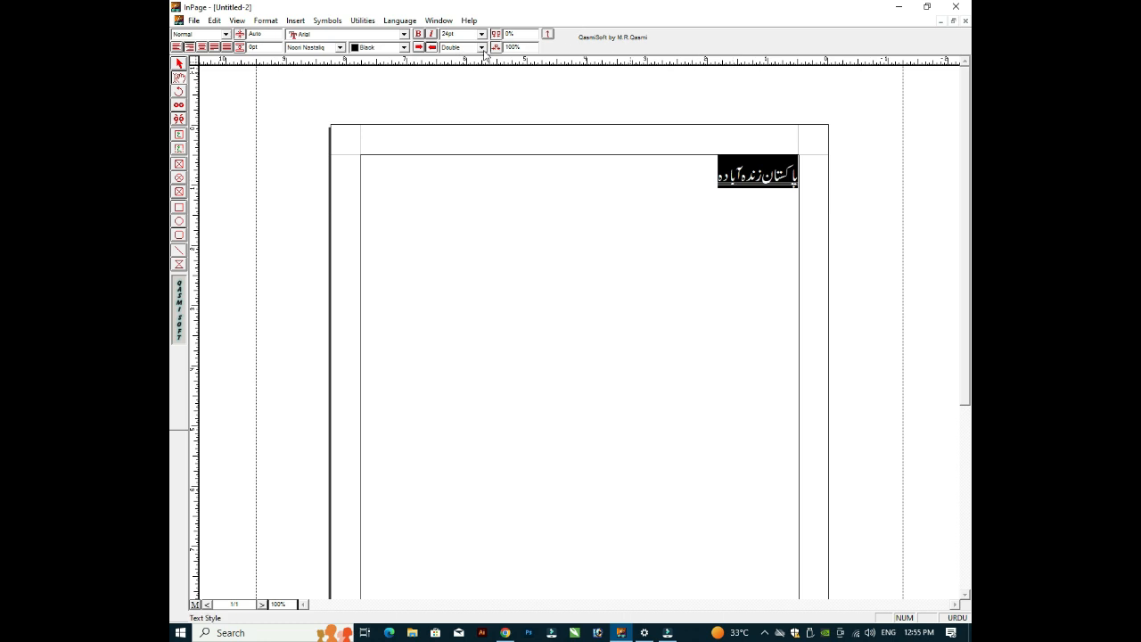
pyautogui.click(456, 47)
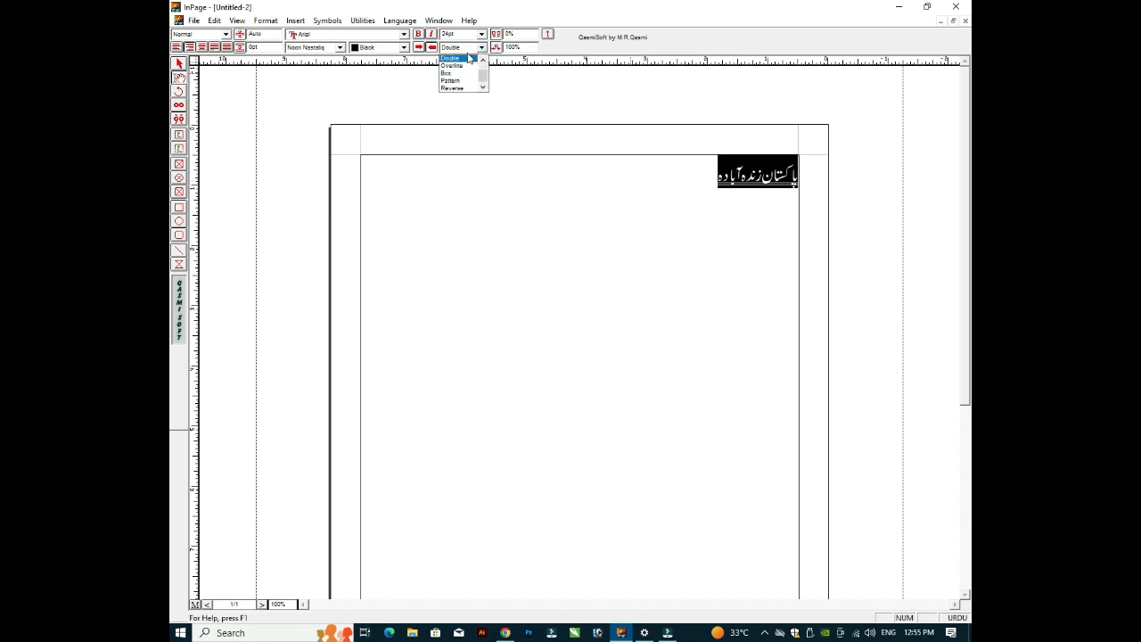
pyautogui.click(463, 66)
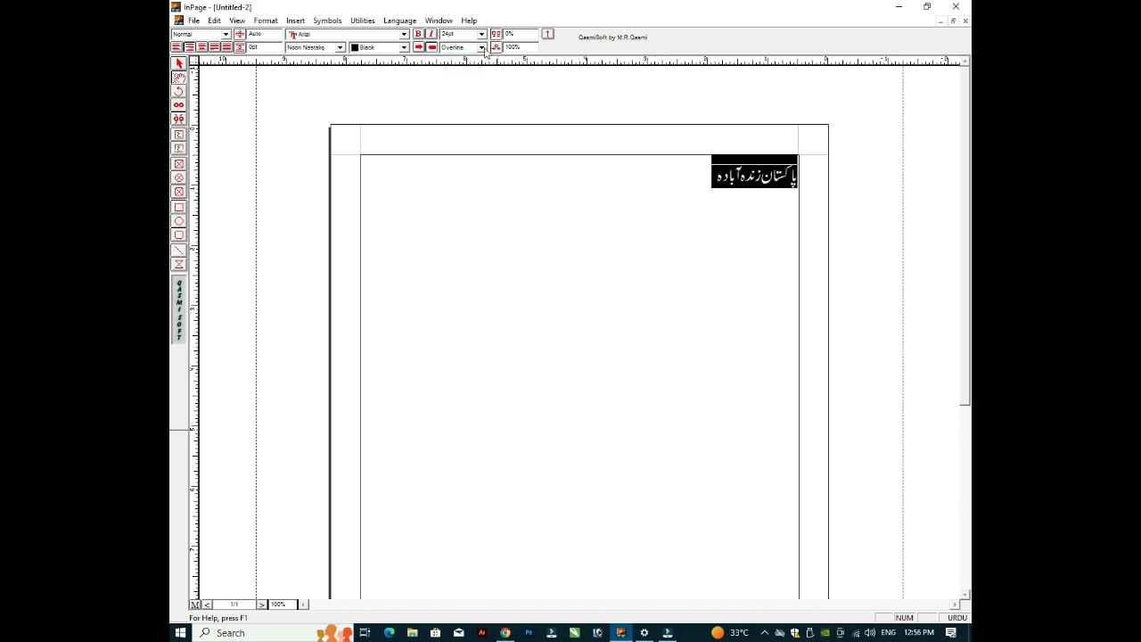
pyautogui.click(482, 47)
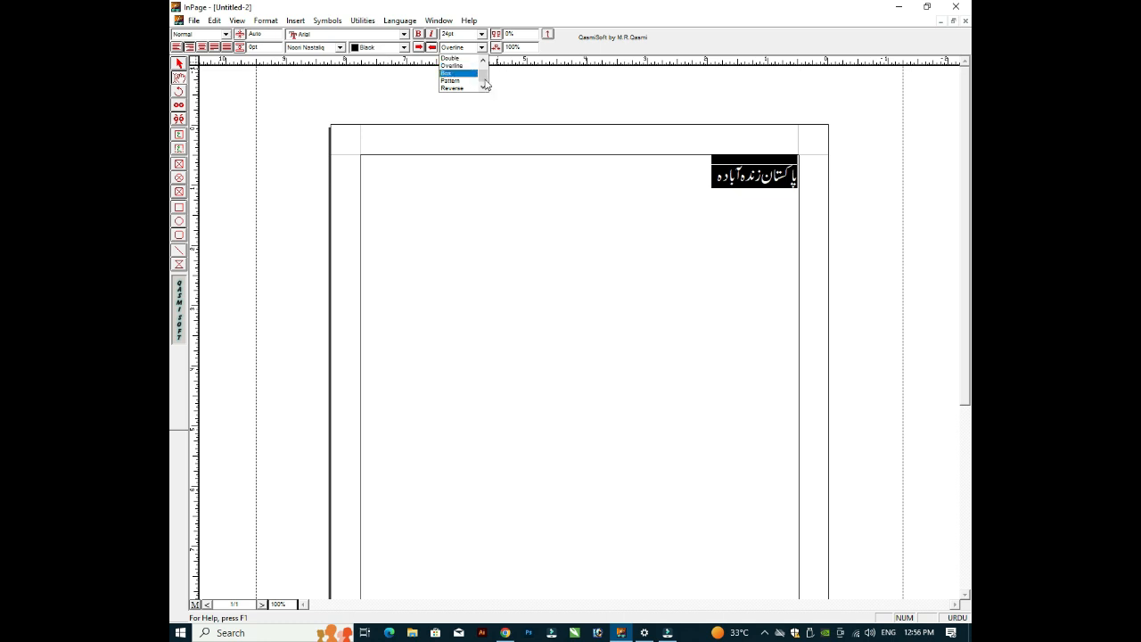
pyautogui.click(483, 74)
pyautogui.click(450, 88)
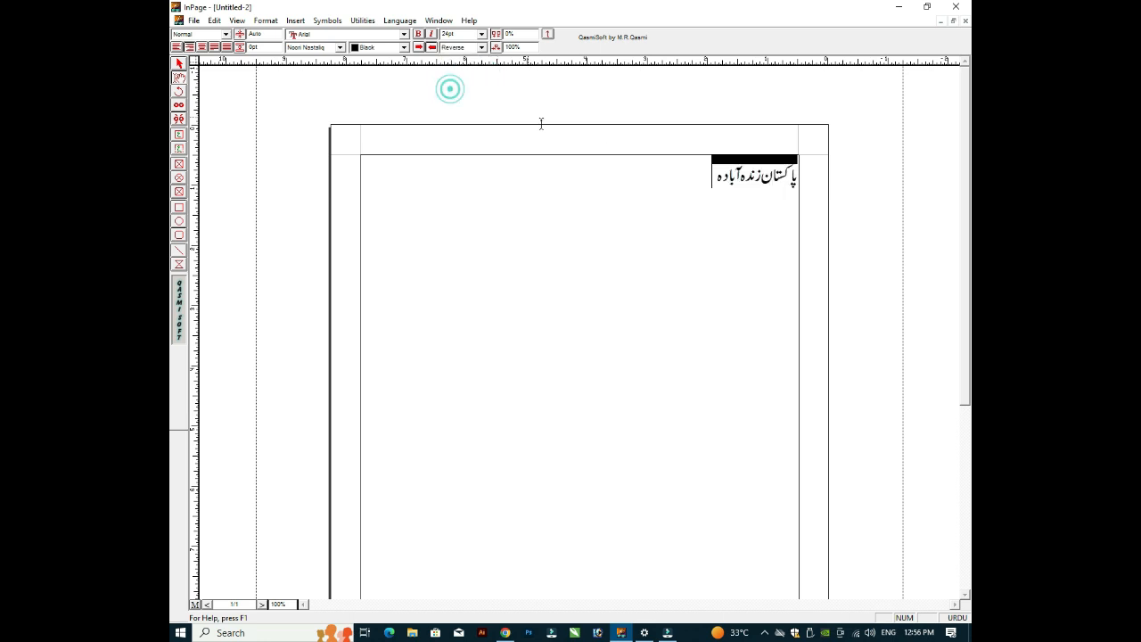
pyautogui.click(765, 188)
pyautogui.press('End')
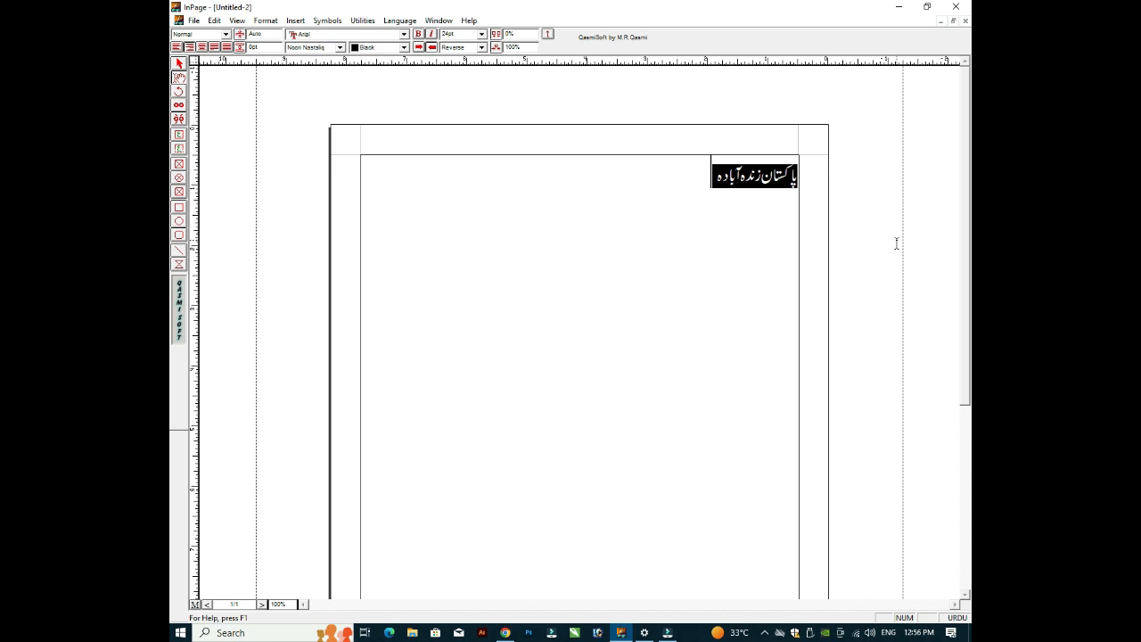
pyautogui.hotkey('ctrl', 'shift', 'Right')
pyautogui.hotkey('ctrl', 'shift', 'Right')
pyautogui.hotkey('ctrl', 'shift', 'Right')
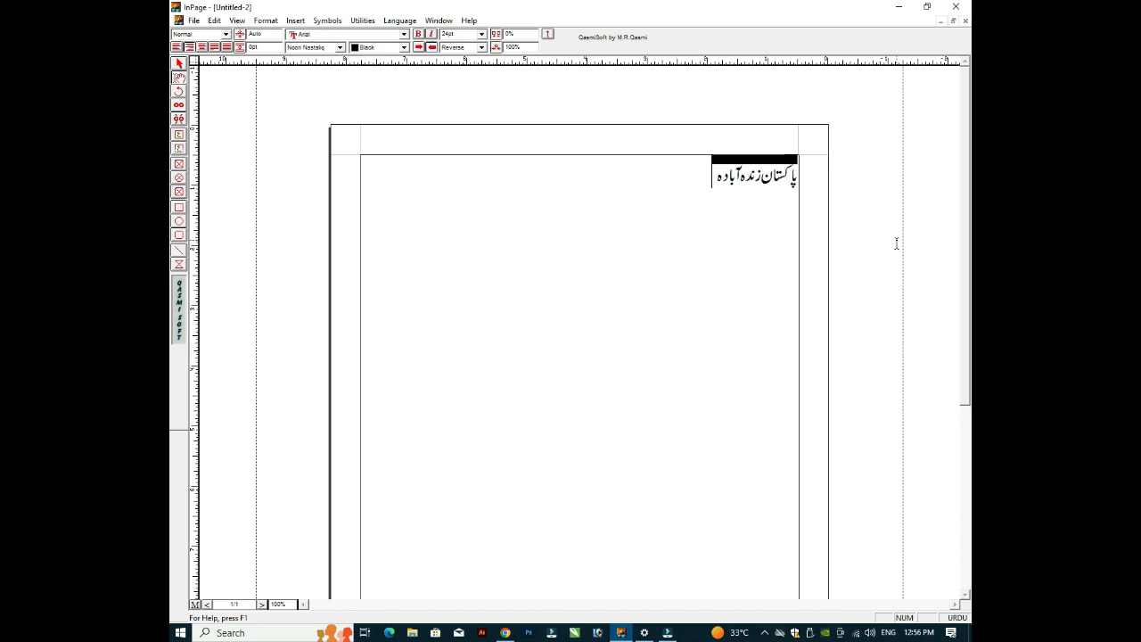
# Step: Apply the Pattern style to the Urdu line
pyautogui.click(481, 48)
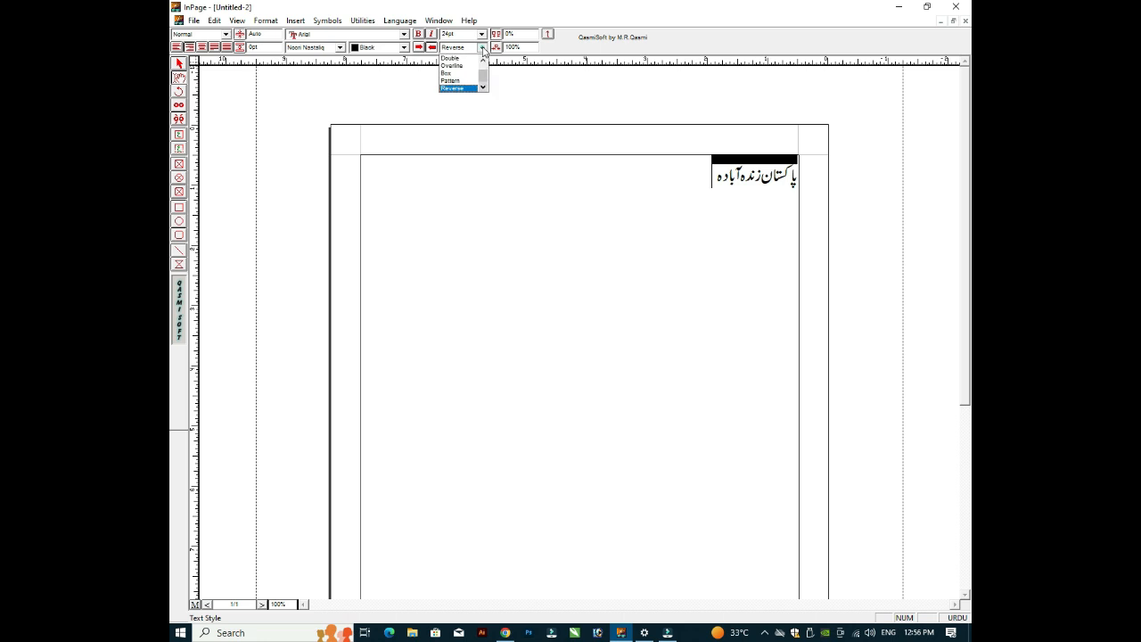
pyautogui.click(462, 86)
pyautogui.click(672, 186)
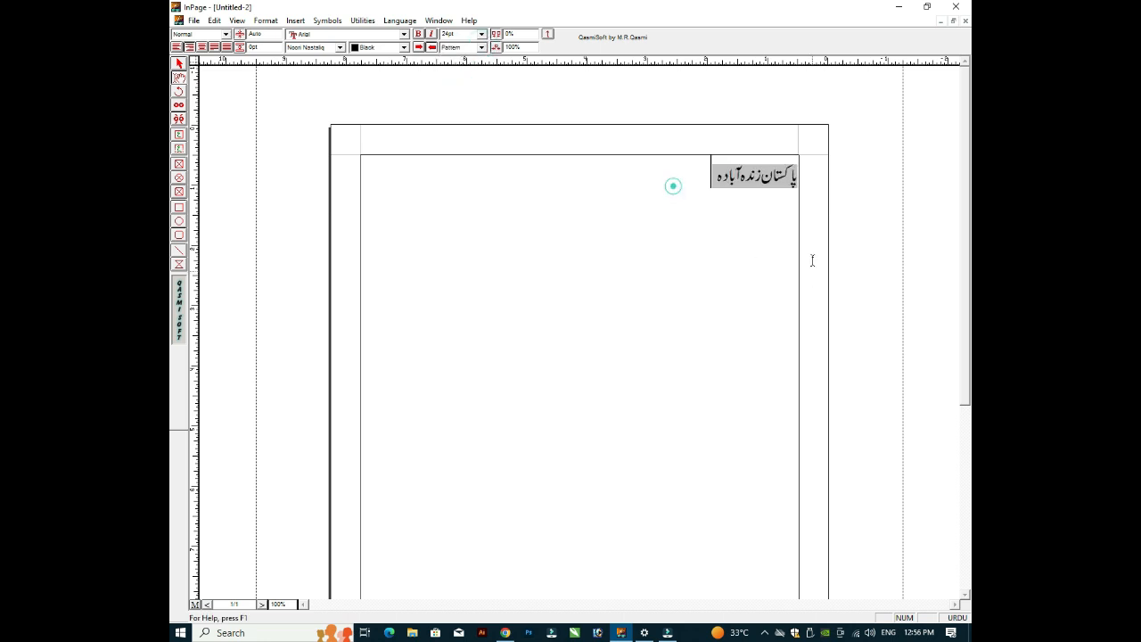
pyautogui.click(722, 178)
pyautogui.press('Left')
# Step: Put a Box style around the Urdu line, then select its text box
pyautogui.hotkey('shift', 'Home')
pyautogui.click(481, 46)
pyautogui.click(455, 70)
pyautogui.click(643, 163)
pyautogui.click(667, 217)
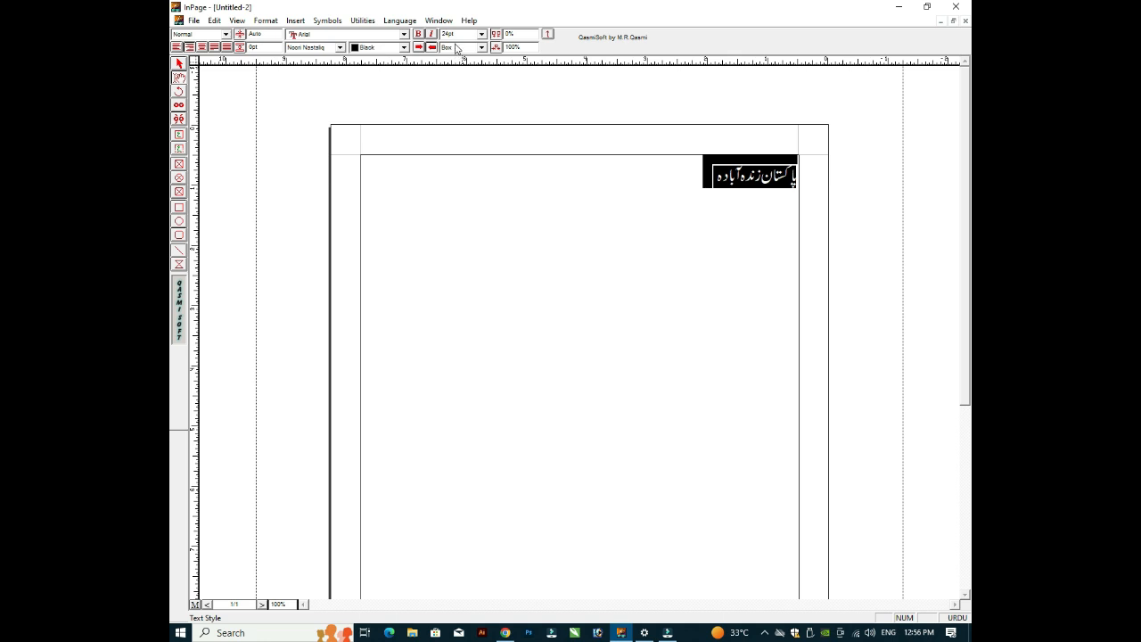
pyautogui.click(638, 234)
pyautogui.click(627, 250)
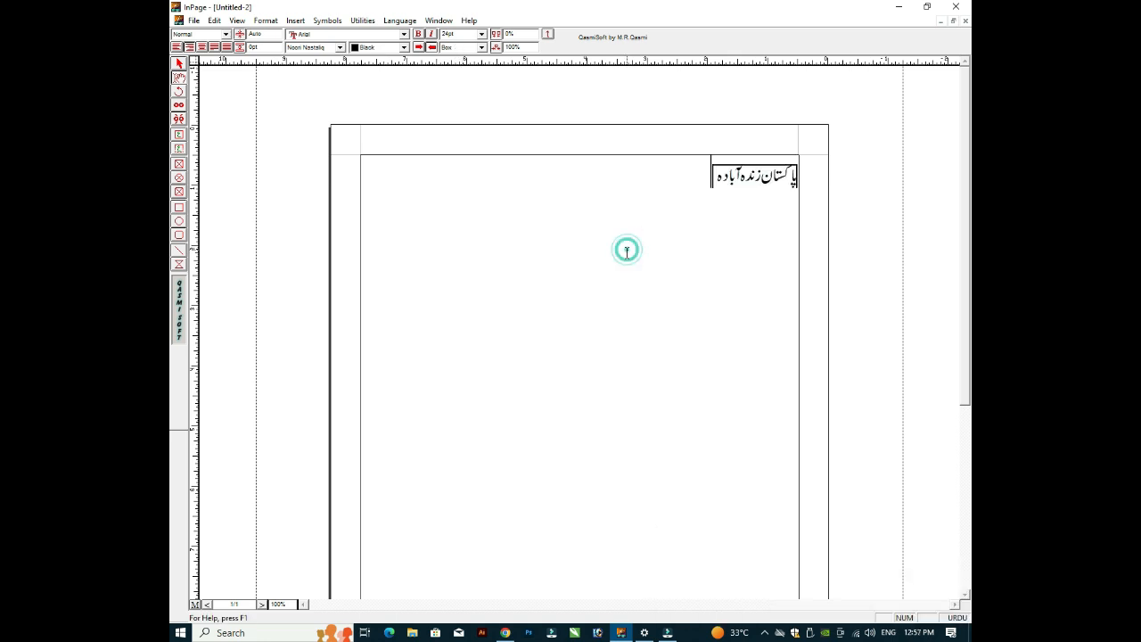
# Step: Delete the Urdu slogan line and place the caret in the empty text frame
pyautogui.click(625, 250)
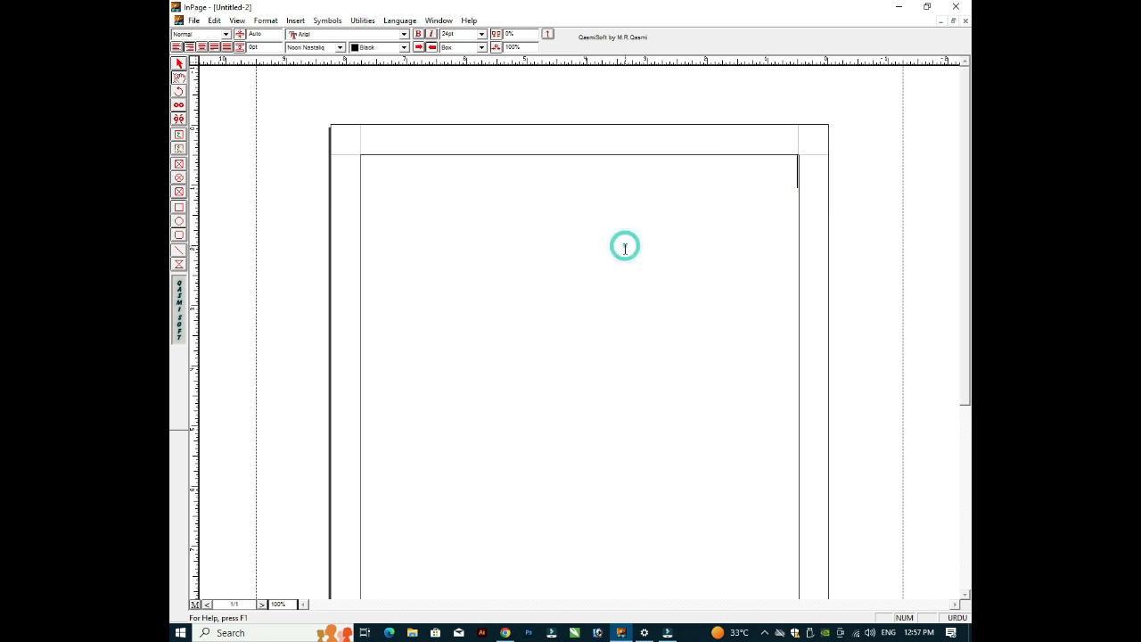
pyautogui.click(627, 230)
pyautogui.click(661, 249)
# Step: Step focus through the formatting settings and the zoom value field
pyautogui.click(456, 47)
pyautogui.press('Tab')
pyautogui.press('Tab')
pyautogui.hotkey('shift', 'Tab')
pyautogui.hotkey('shift', 'Tab')
pyautogui.hotkey('shift', 'Tab')
pyautogui.hotkey('shift', 'Tab')
pyautogui.hotkey('shift', 'Tab')
pyautogui.hotkey('shift', 'Tab')
pyautogui.hotkey('shift', 'Tab')
pyautogui.press('Tab')
pyautogui.press('Tab')
pyautogui.click(279, 603)
pyautogui.click(277, 604)
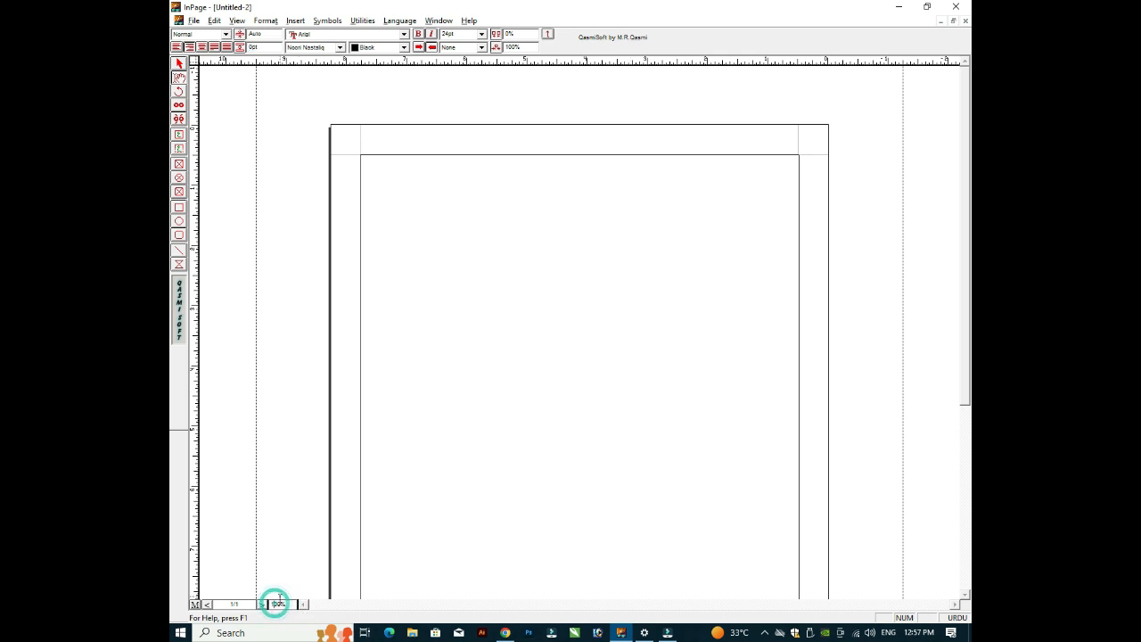
pyautogui.click(280, 604)
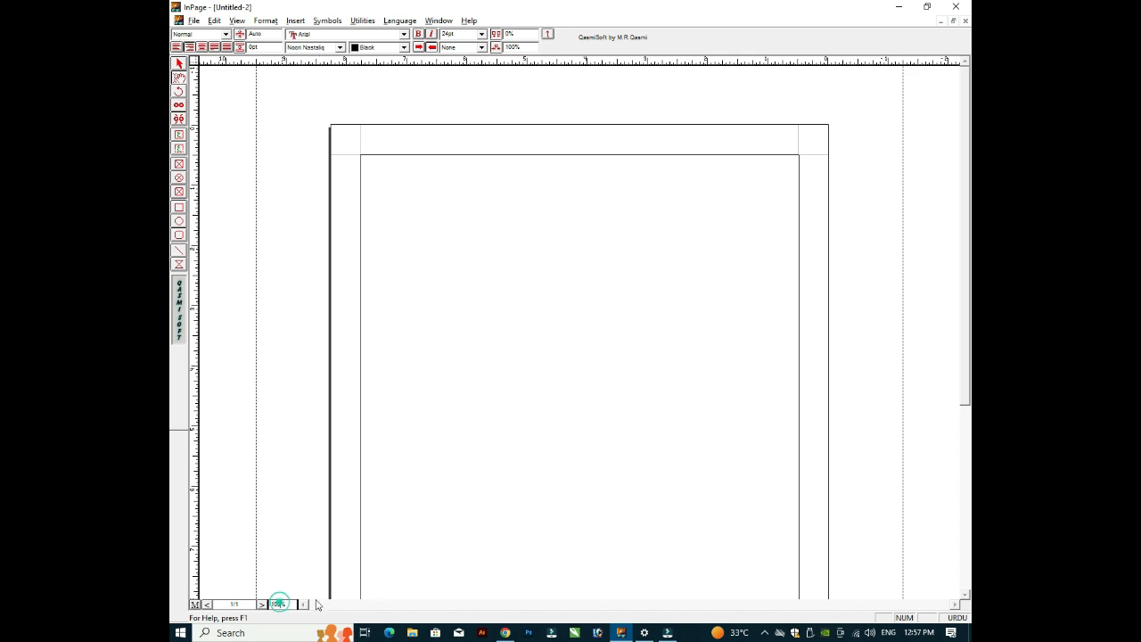
# Step: Type the test line 'sksdnansdnon' at the frame's right edge, then delete it
pyautogui.click(731, 182)
pyautogui.write('sksdnansdnon')
pyautogui.hotkey('ctrl', 'a')
pyautogui.press('Delete')
# Step: Type an Urdu name and enlarge it to 48pt
pyautogui.hotkey('shift', 'Right')
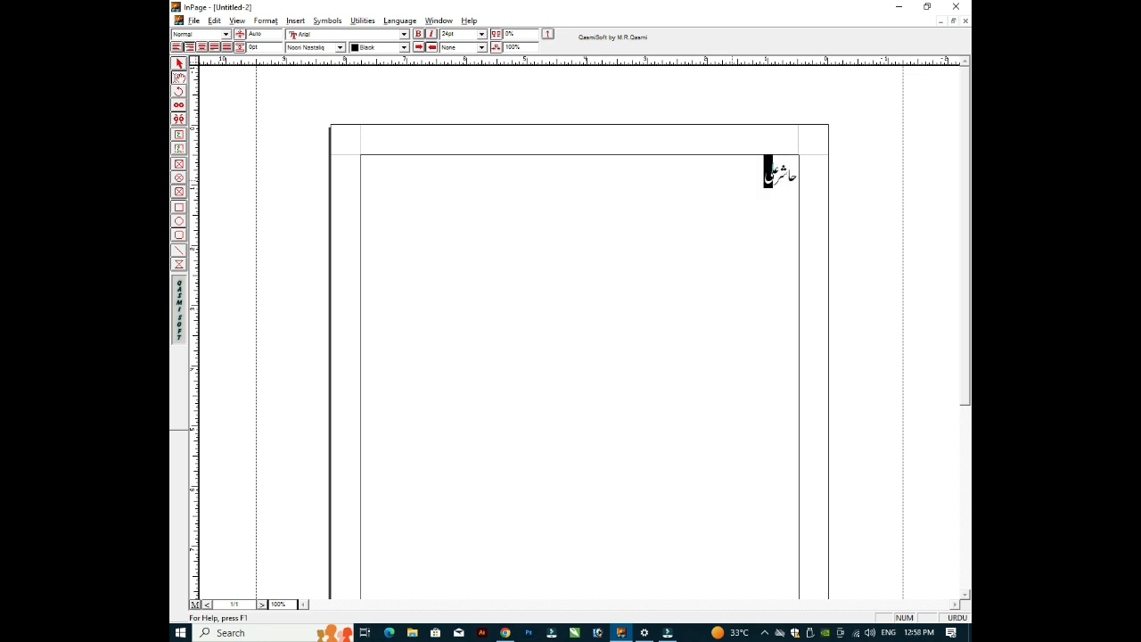
pyautogui.hotkey('shift', 'Home')
pyautogui.hotkey('ctrl', 'shift', '.')
pyautogui.hotkey('ctrl', 'shift', '.')
pyautogui.hotkey('ctrl', 'shift', '.')
pyautogui.hotkey('ctrl', 'shift', '.')
pyautogui.press('Right')
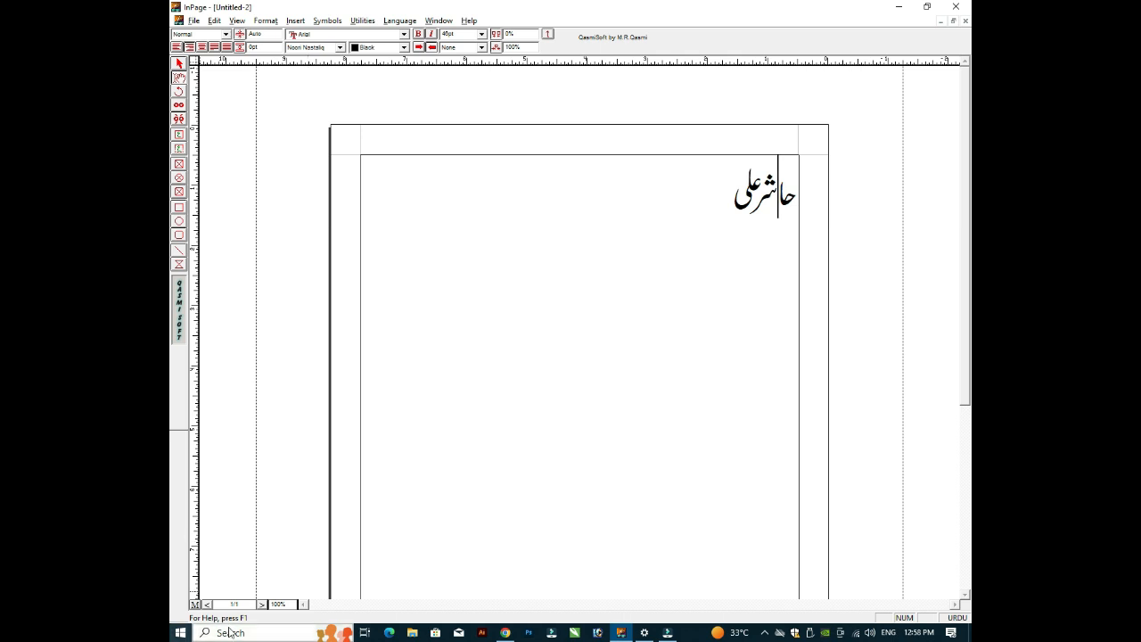
pyautogui.click(278, 604)
# Step: Try zooming to 500% and dismiss the 1–300% limit warning
pyautogui.write('500')
pyautogui.press('Return')
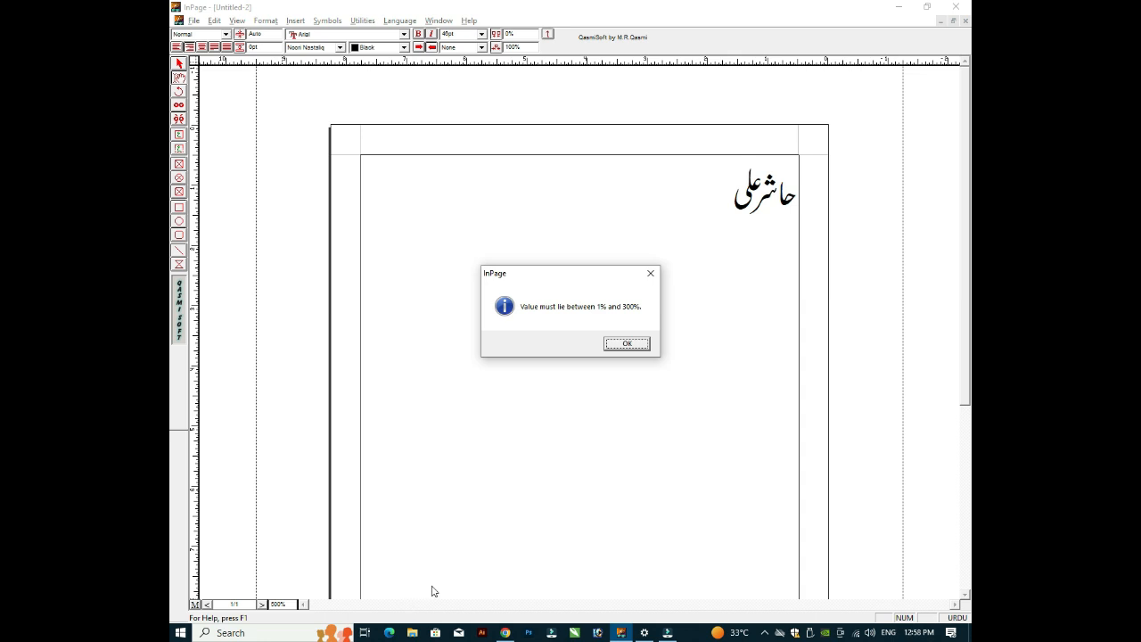
pyautogui.click(639, 342)
pyautogui.click(280, 603)
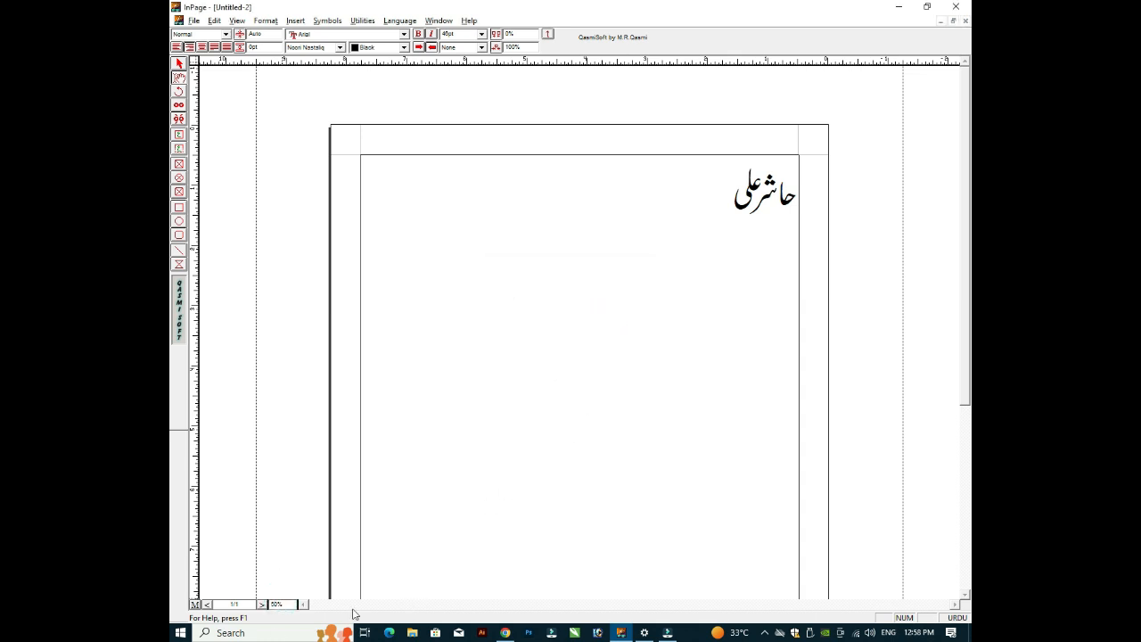
pyautogui.press('Return')
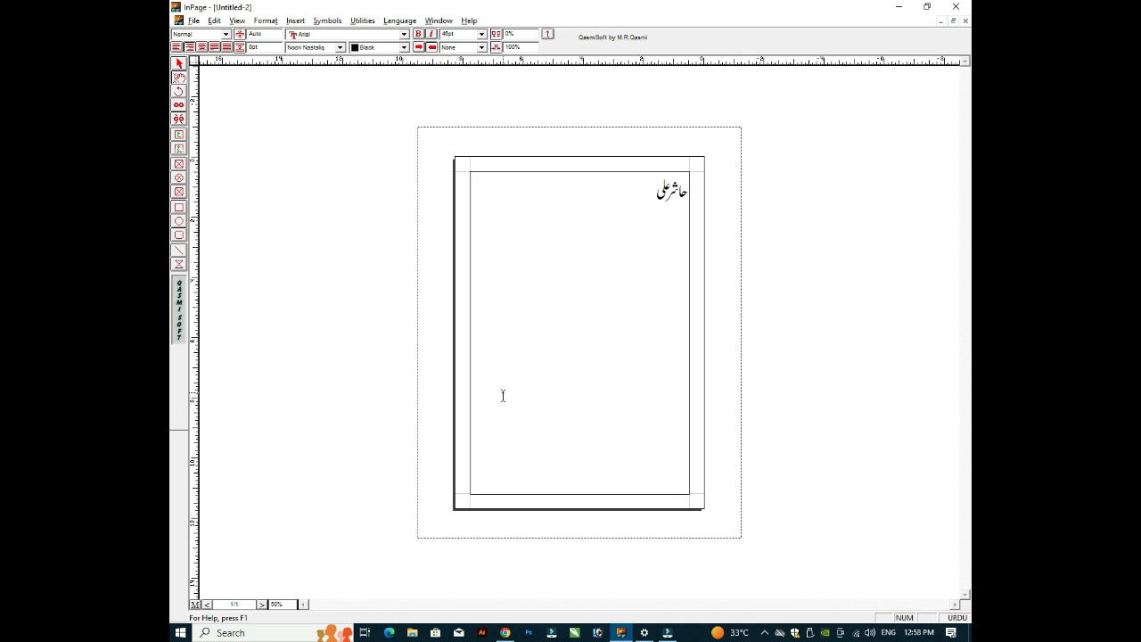
# Step: Switch the view between 50%, 100%, 200% and fit-page zoom levels
pyautogui.click(556, 268)
pyautogui.click(556, 268)
pyautogui.click(275, 605)
pyautogui.click(578, 270)
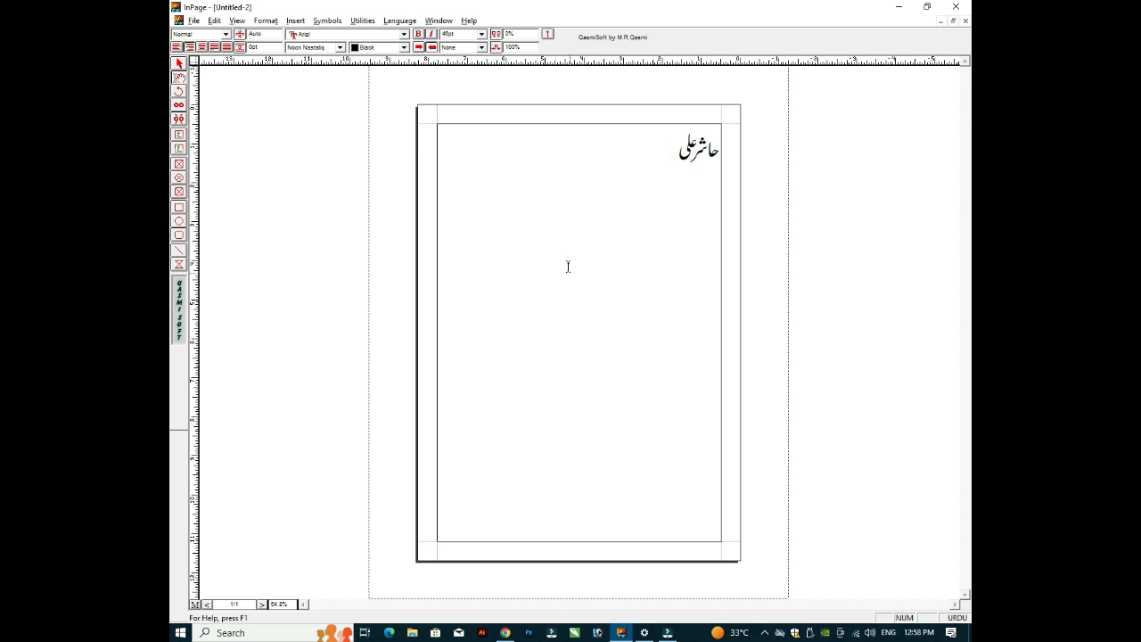
pyautogui.hotkey('ctrl', '5')
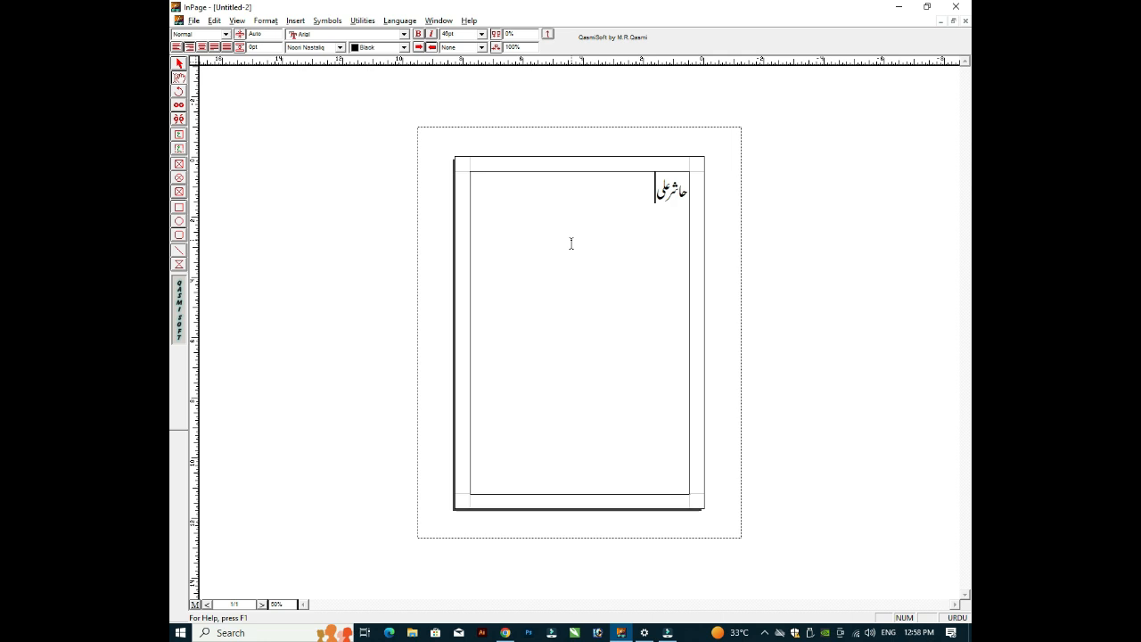
pyautogui.hotkey('ctrl', '1')
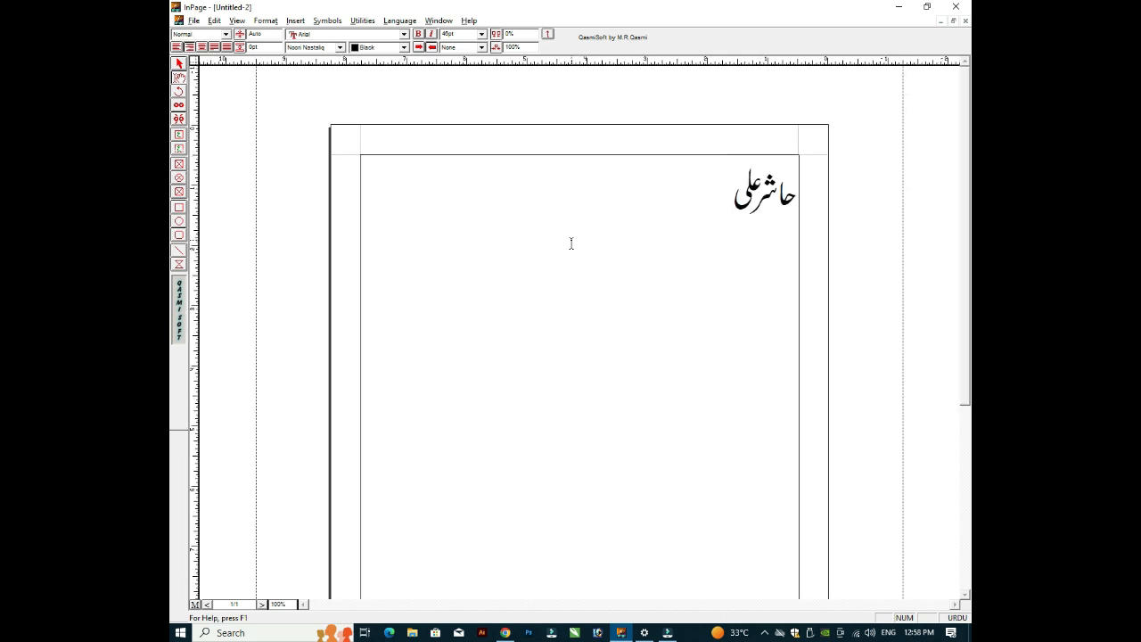
pyautogui.hotkey('ctrl', '2')
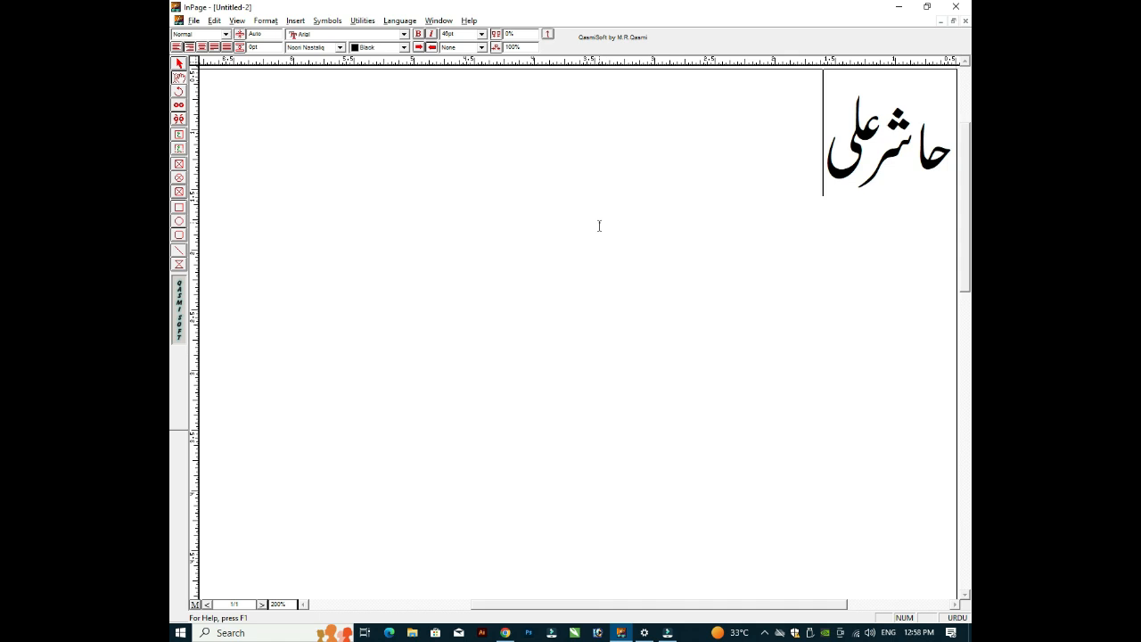
pyautogui.hotkey('ctrl', '0')
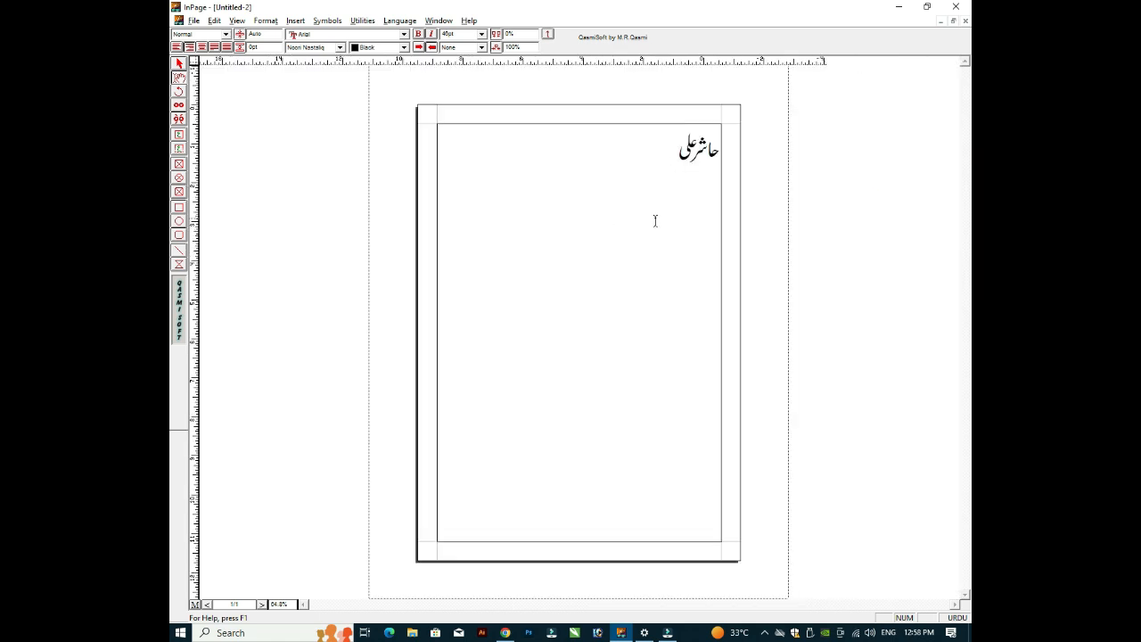
pyautogui.hotkey('ctrl', '1')
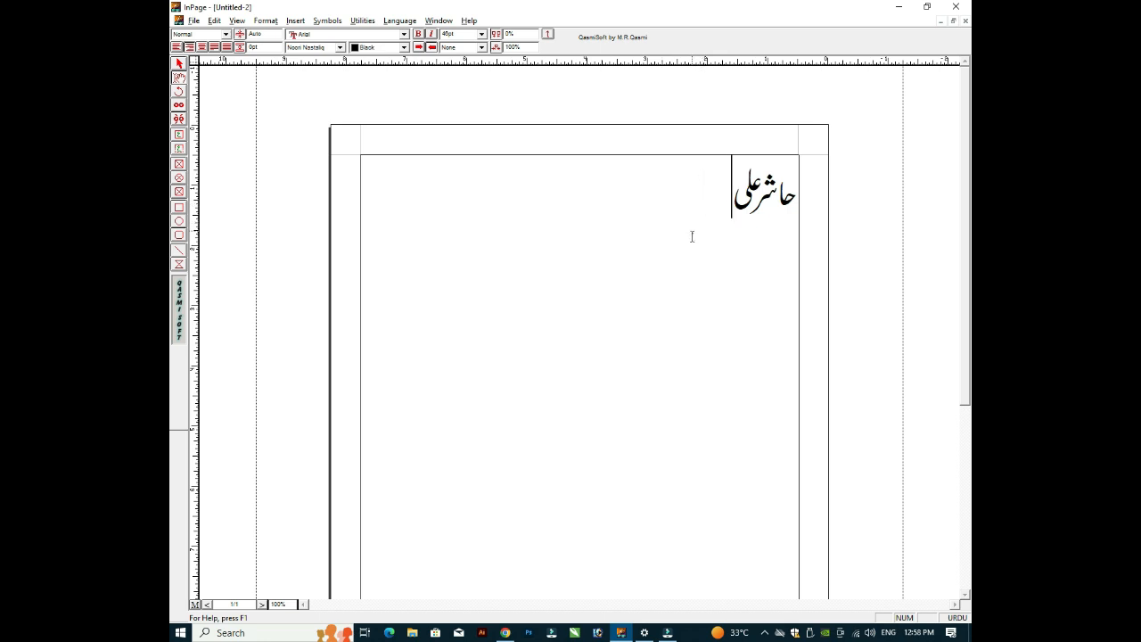
pyautogui.press('F5')
pyautogui.hotkey('ctrl', '1')
# Step: Zoom to 50% and place the caret in the first page's text box
pyautogui.click(557, 366)
pyautogui.hotkey('ctrl', '5')
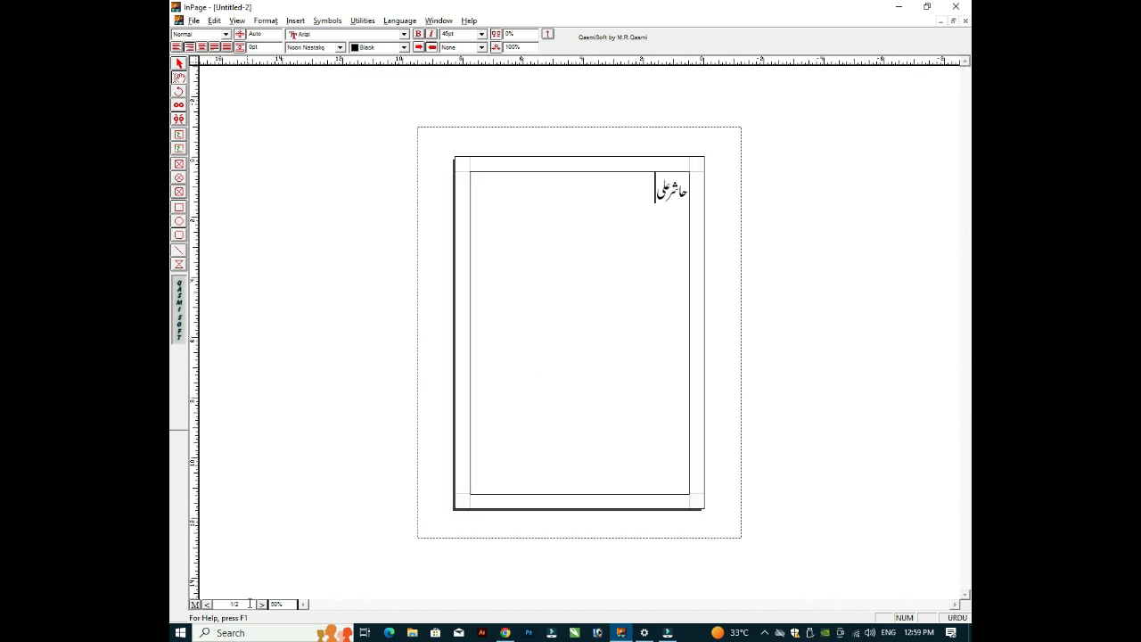
pyautogui.click(238, 603)
pyautogui.click(253, 603)
pyautogui.click(180, 67)
pyautogui.doubleClick(656, 256)
pyautogui.click(667, 329)
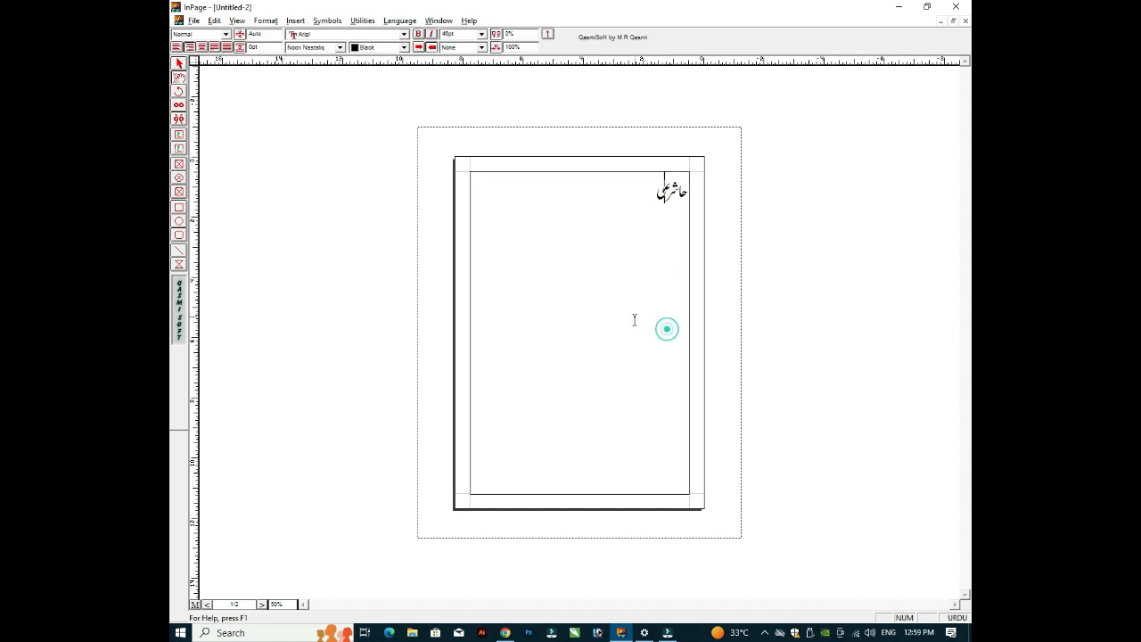
# Step: Insert new pages after the page holding the Urdu name
pyautogui.hotkey('ctrl', 'shift', 'n')
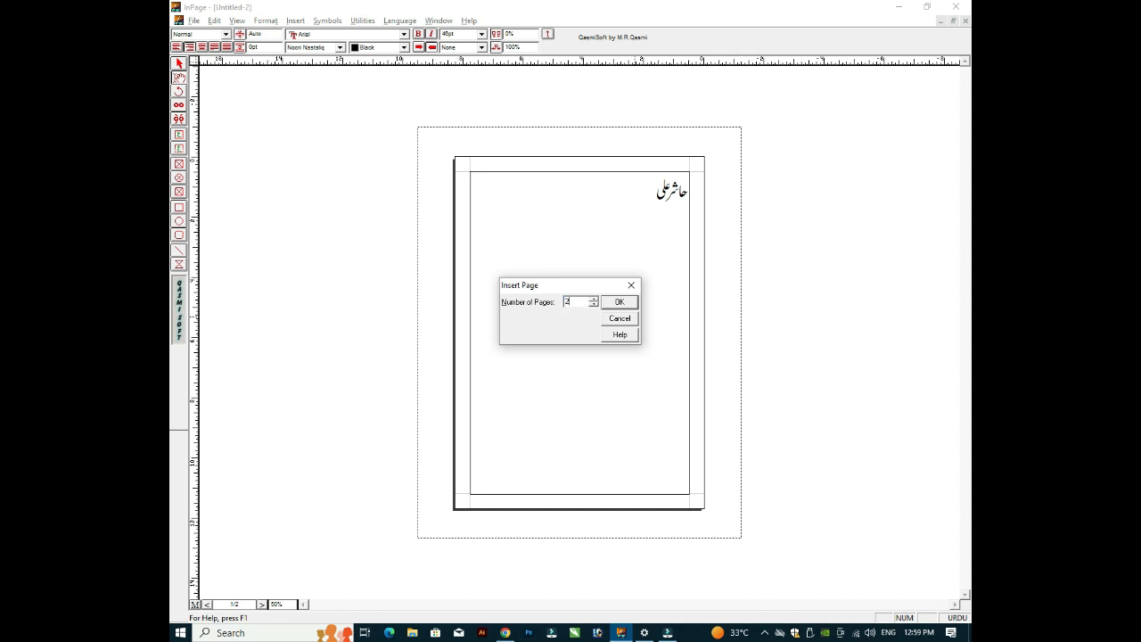
pyautogui.press('Return')
pyautogui.click(643, 330)
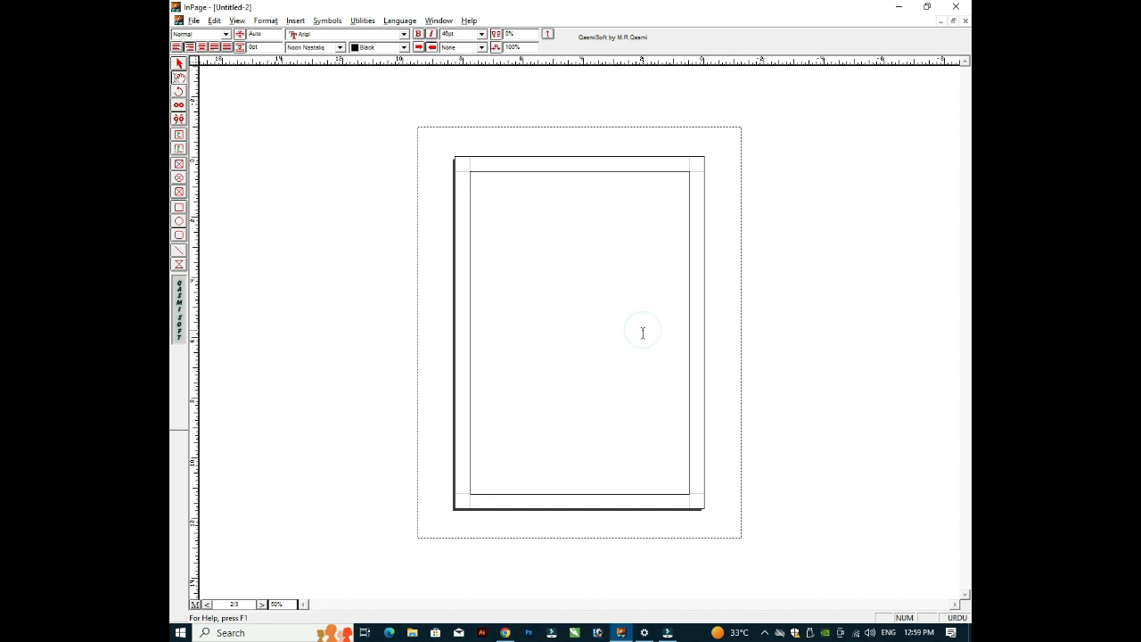
pyautogui.click(654, 225)
pyautogui.click(675, 191)
# Step: Return to page 1 and move the caret through the empty lines below the name
pyautogui.click(518, 295)
pyautogui.press('pageup')
pyautogui.click(644, 239)
pyautogui.press('Return')
pyautogui.press('Return')
pyautogui.press('Return')
pyautogui.press('Return')
pyautogui.press('Return')
pyautogui.press('Return')
pyautogui.press('Return')
pyautogui.press('Return')
pyautogui.press('Return')
pyautogui.press('Return')
pyautogui.press('Return')
pyautogui.press('Return')
pyautogui.press('Return')
pyautogui.press('Return')
pyautogui.press('Return')
pyautogui.press('Return')
pyautogui.press('Return')
pyautogui.press('Return')
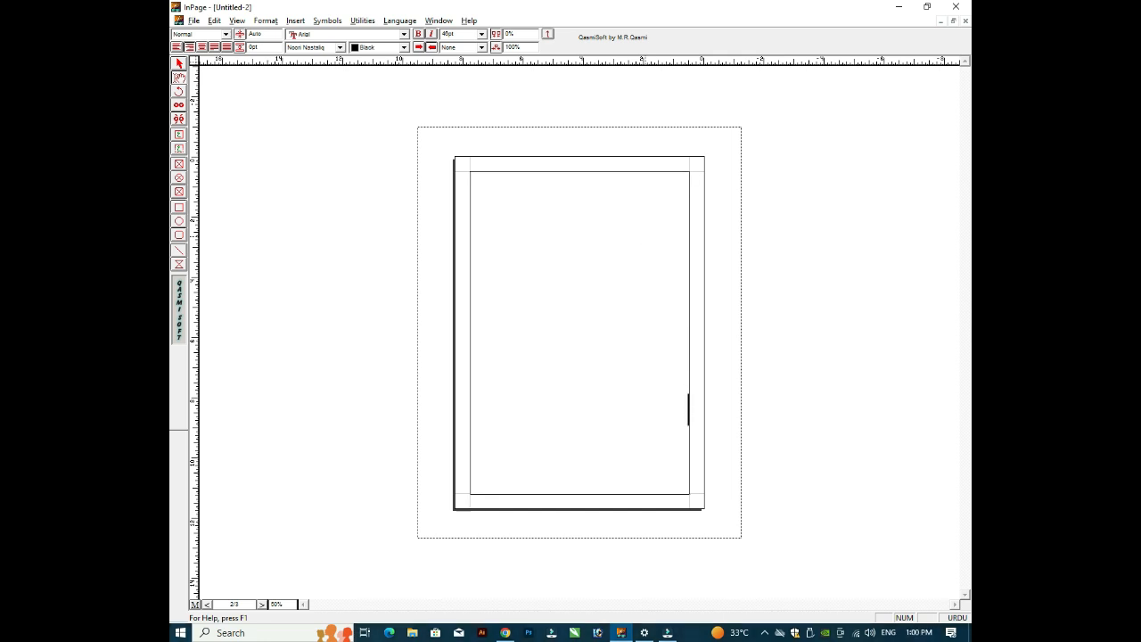
pyautogui.press('Return')
pyautogui.press('Up')
pyautogui.press('Up')
pyautogui.press('Up')
pyautogui.press('Up')
pyautogui.press('Up')
pyautogui.press('Up')
pyautogui.press('Up')
pyautogui.press('Up')
pyautogui.press('Up')
pyautogui.press('Up')
pyautogui.press('Up')
pyautogui.press('Up')
# Step: Insert 4 more pages into the document
pyautogui.hotkey('ctrl', 'shift', 'n')
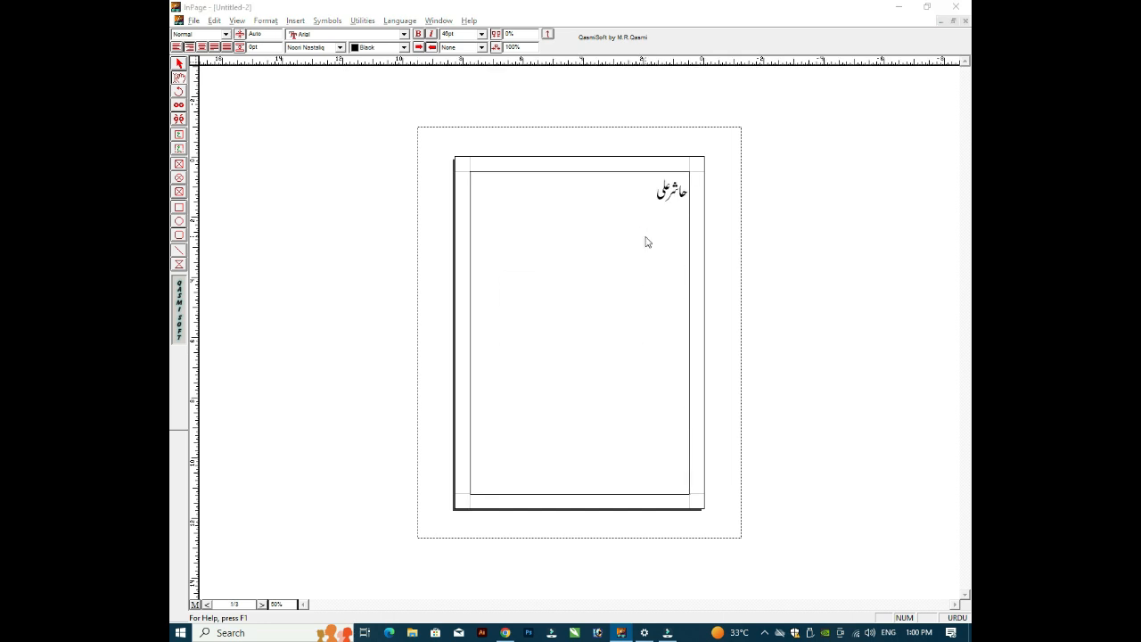
pyautogui.write('4')
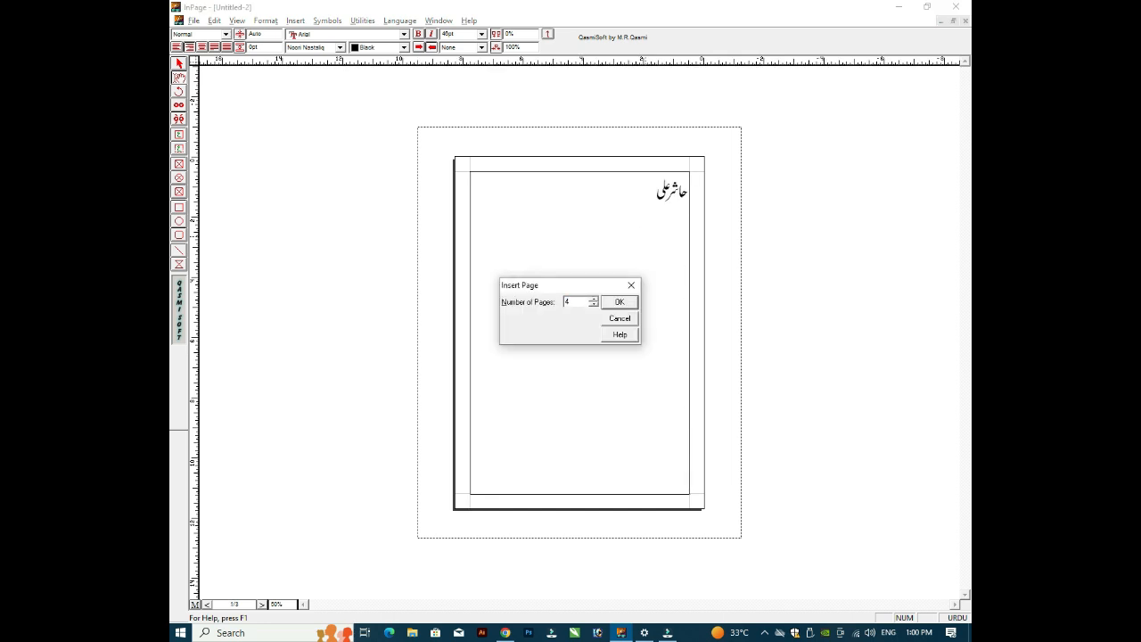
pyautogui.press('Return')
# Step: Erase the Urdu name on page 1, leaving its text frame empty
pyautogui.click(650, 219)
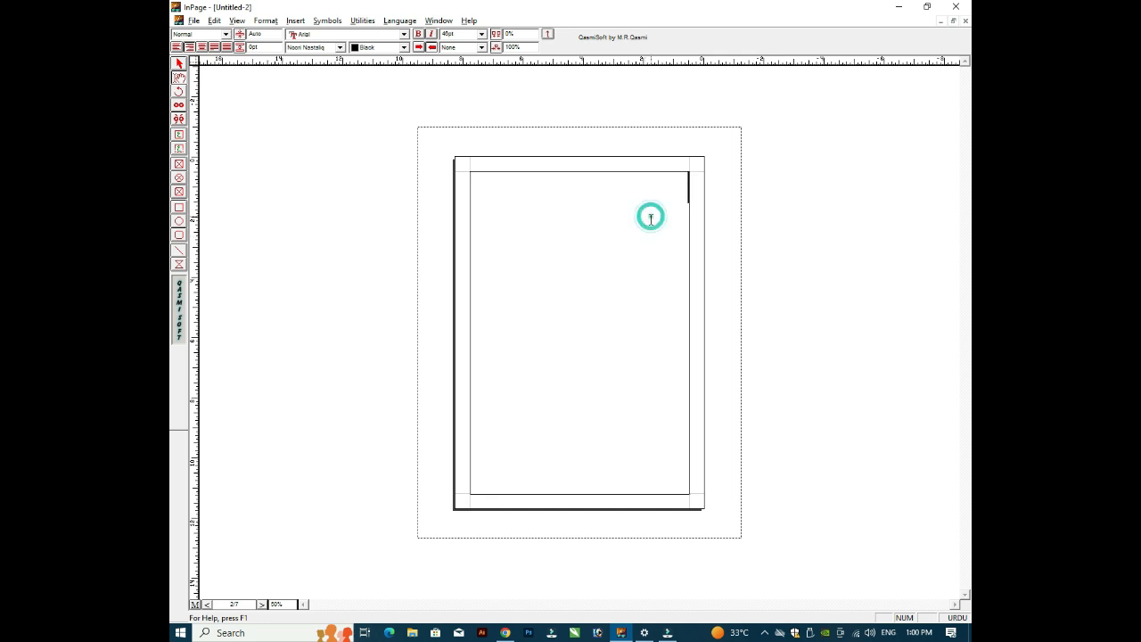
pyautogui.press('Return')
pyautogui.press('BackSpace')
pyautogui.press('BackSpace')
pyautogui.press('BackSpace')
pyautogui.press('BackSpace')
pyautogui.press('BackSpace')
pyautogui.press('BackSpace')
pyautogui.press('BackSpace')
pyautogui.press('BackSpace')
pyautogui.press('BackSpace')
pyautogui.click(618, 223)
pyautogui.click(635, 267)
pyautogui.click(598, 329)
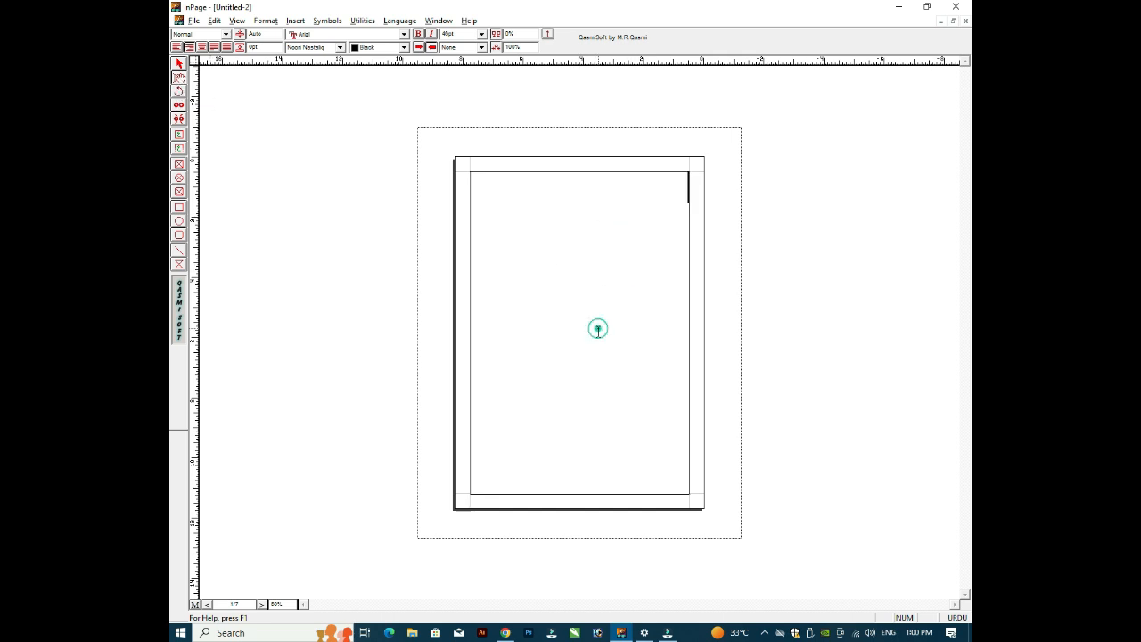
# Step: Switch to the master page and draw a new text frame on it
pyautogui.click(195, 604)
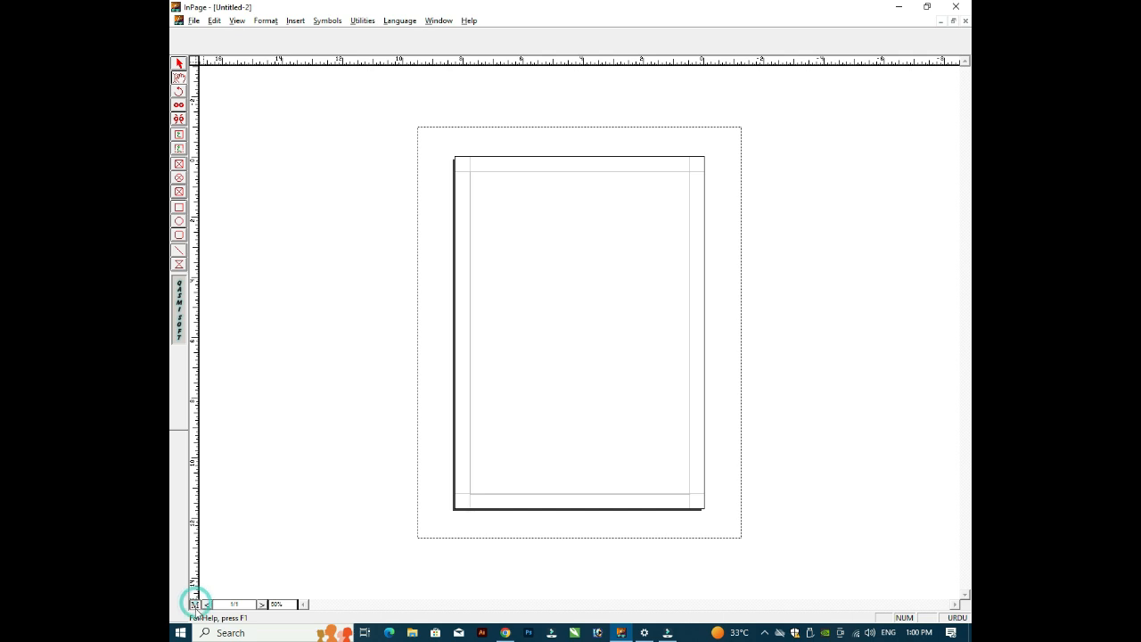
pyautogui.click(178, 79)
pyautogui.click(637, 281)
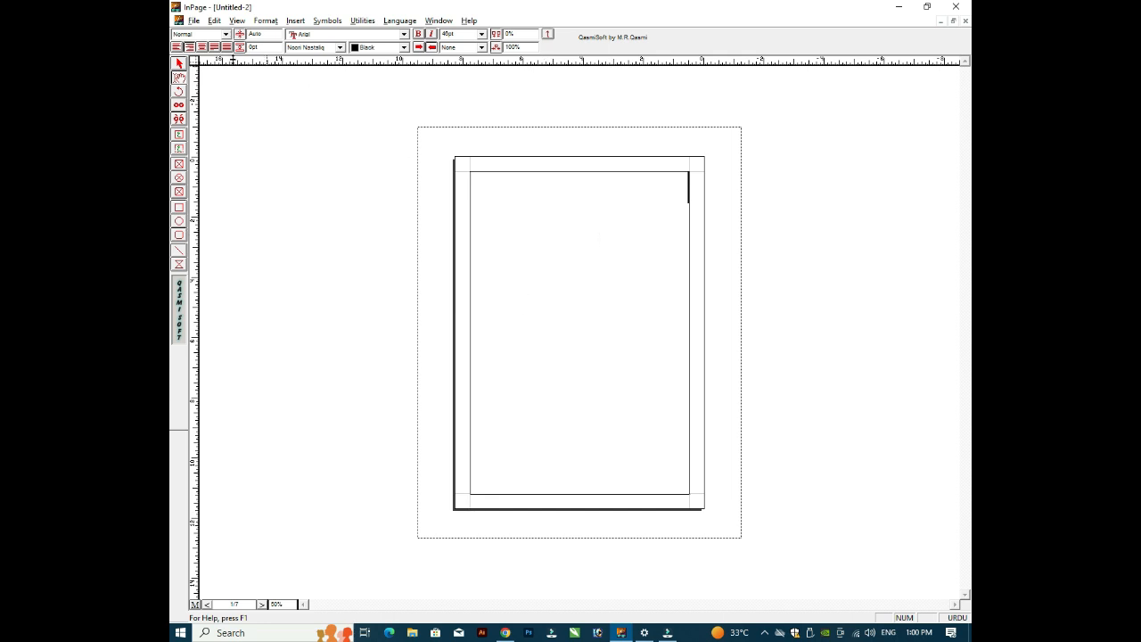
pyautogui.click(567, 214)
pyautogui.click(567, 214)
# Step: Clear a garbled test line and type the Urdu phrase پاکستان زندہ آباد
pyautogui.write('sdafasfnasndfasdn')
pyautogui.press('Return')
pyautogui.hotkey('ctrl', 'a')
pyautogui.press('BackSpace')
pyautogui.write('pakstan zndh Abad')
# Step: Copy-paste the phrase to fill five lines, then draw a horizontal line across row two
pyautogui.hotkey('ctrl', 'shift', 'Right')
pyautogui.hotkey('ctrl', 'shift', 'Right')
pyautogui.hotkey('ctrl', 'shift', 'Right')
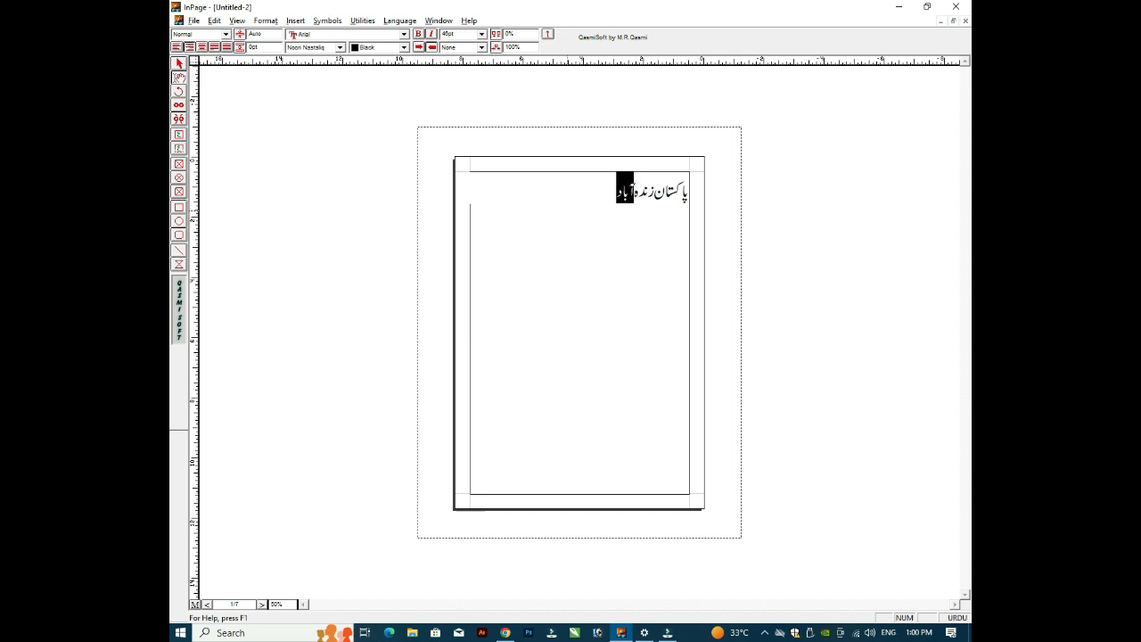
pyautogui.hotkey('ctrl', 'c')
pyautogui.hotkey('ctrl', 'v')
pyautogui.hotkey('ctrl', 'v')
pyautogui.hotkey('ctrl', 'v')
pyautogui.hotkey('ctrl', 'v')
pyautogui.hotkey('ctrl', 'v')
pyautogui.hotkey('ctrl', 'v')
pyautogui.hotkey('ctrl', 'v')
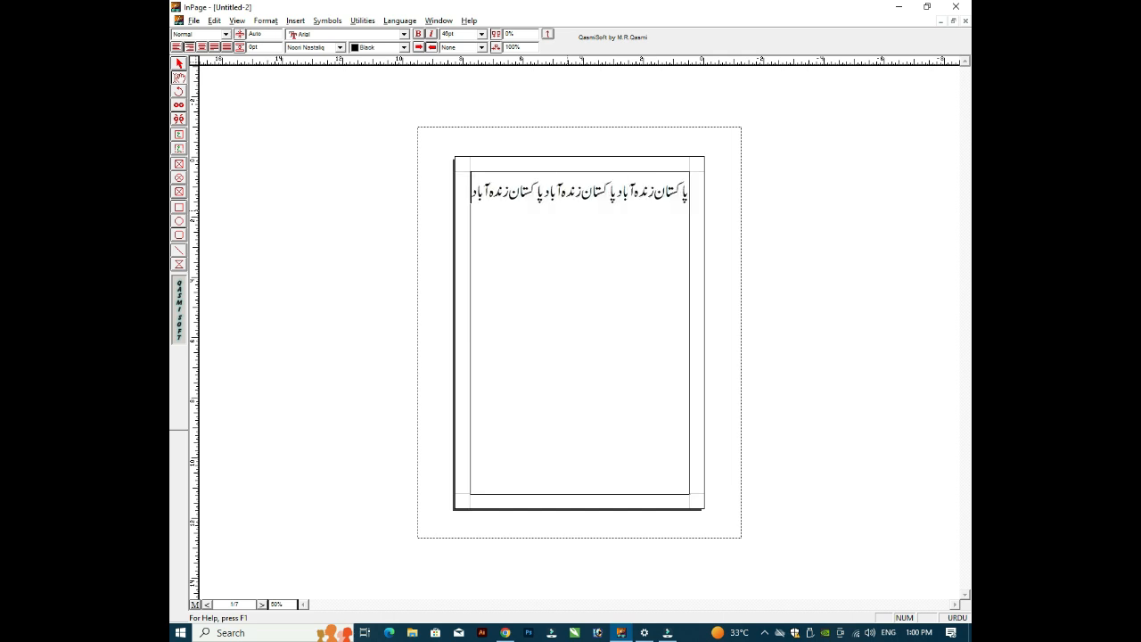
pyautogui.hotkey('ctrl', 'v')
pyautogui.hotkey('ctrl', 'v')
pyautogui.hotkey('ctrl', 'v')
pyautogui.hotkey('ctrl', 'v')
pyautogui.hotkey('ctrl', 'v')
pyautogui.hotkey('ctrl', 'v')
pyautogui.hotkey('ctrl', 'v')
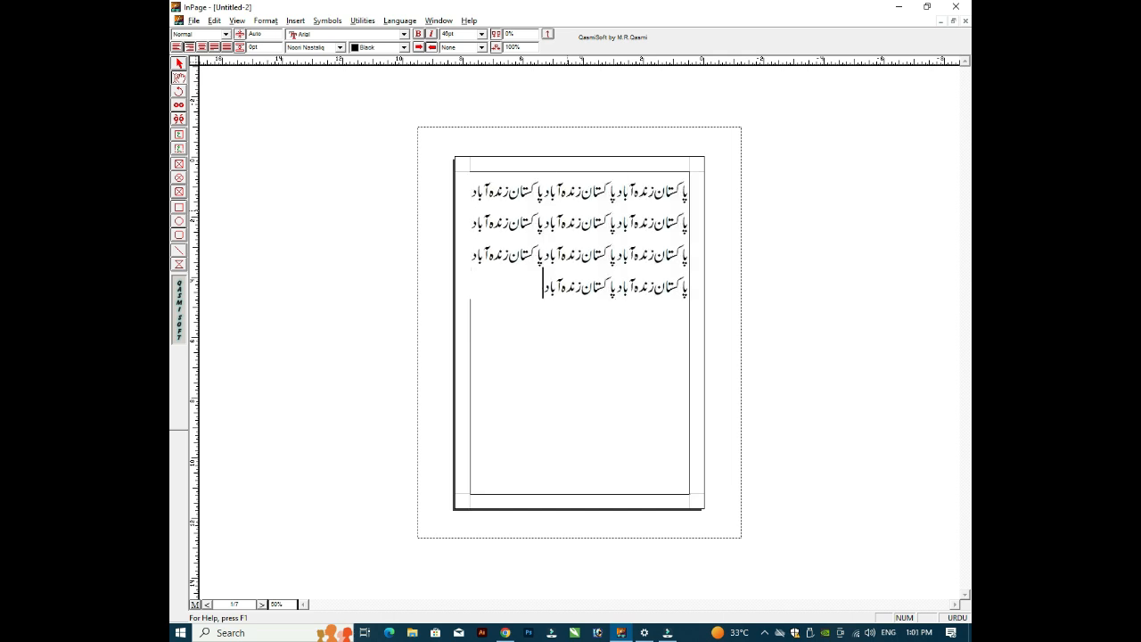
pyautogui.hotkey('ctrl', 'v')
pyautogui.press('Up')
pyautogui.press('Up')
pyautogui.press('Up')
pyautogui.press('Up')
pyautogui.press('Up')
pyautogui.press('Return')
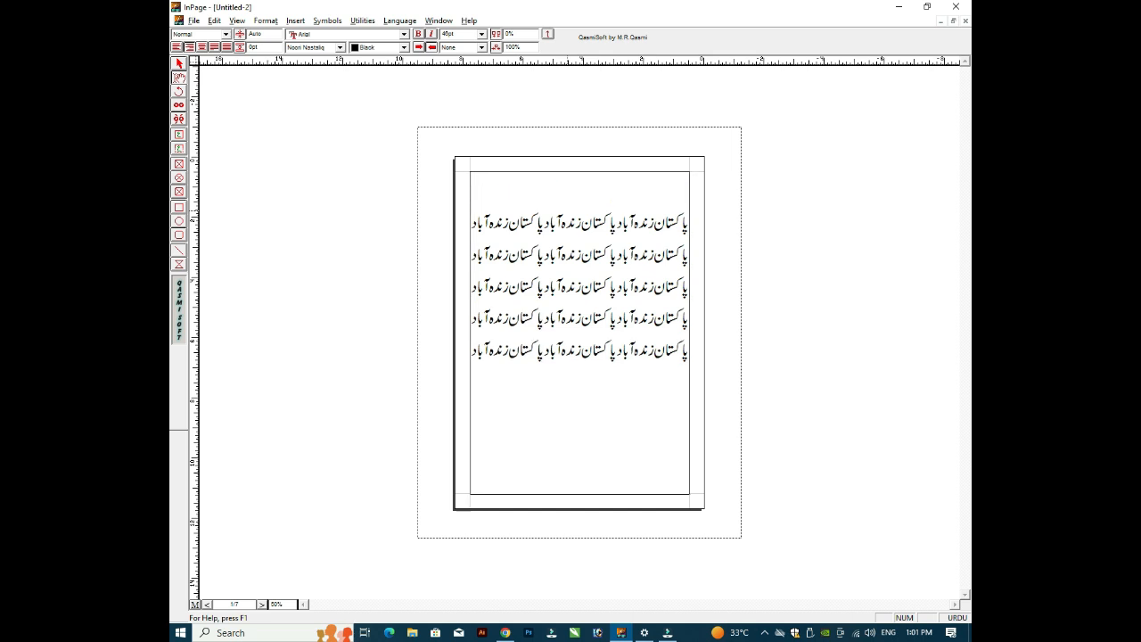
pyautogui.press('Delete')
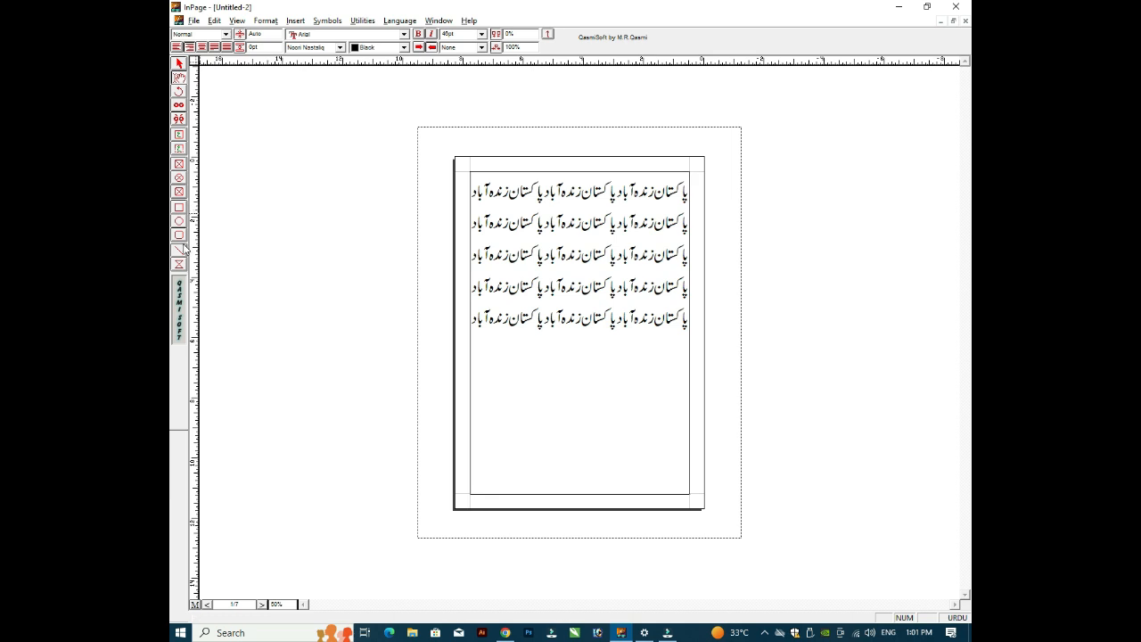
pyautogui.click(180, 249)
pyautogui.moveTo(691, 223); pyautogui.dragTo(508, 223)
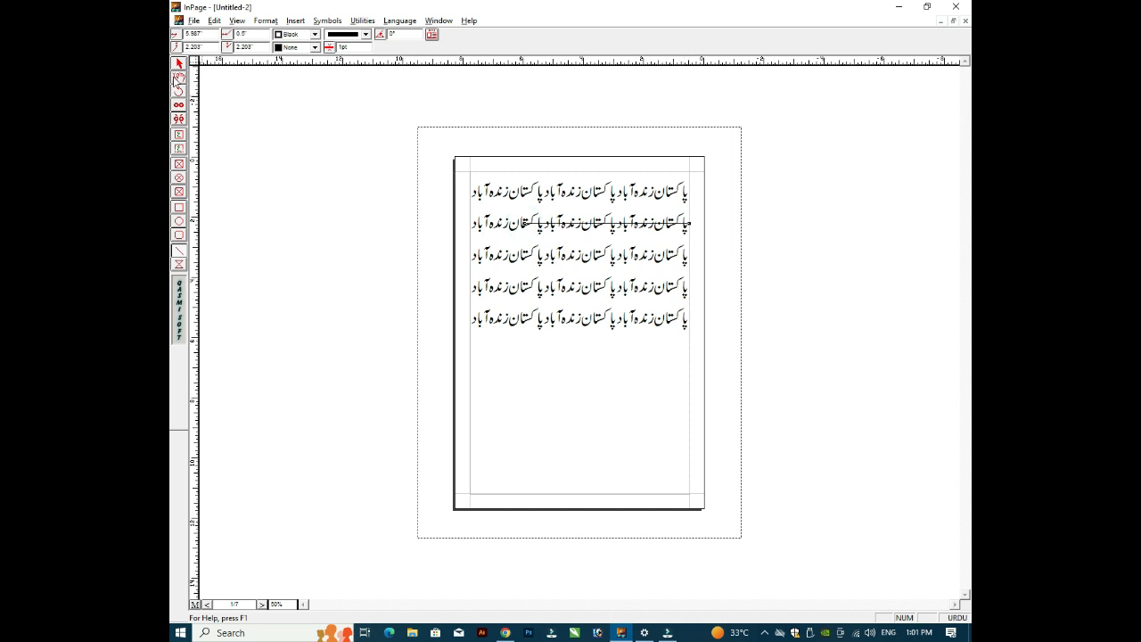
# Step: Delete the drawn line, then draw a trial picture box and delete it too
pyautogui.click(178, 64)
pyautogui.press('Delete')
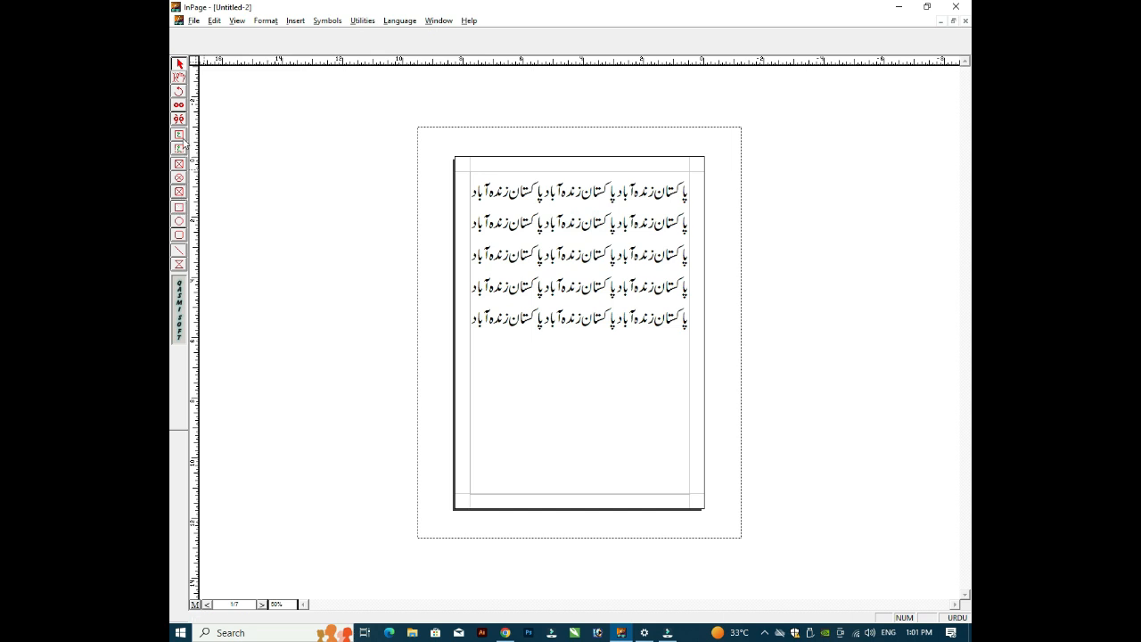
pyautogui.click(179, 164)
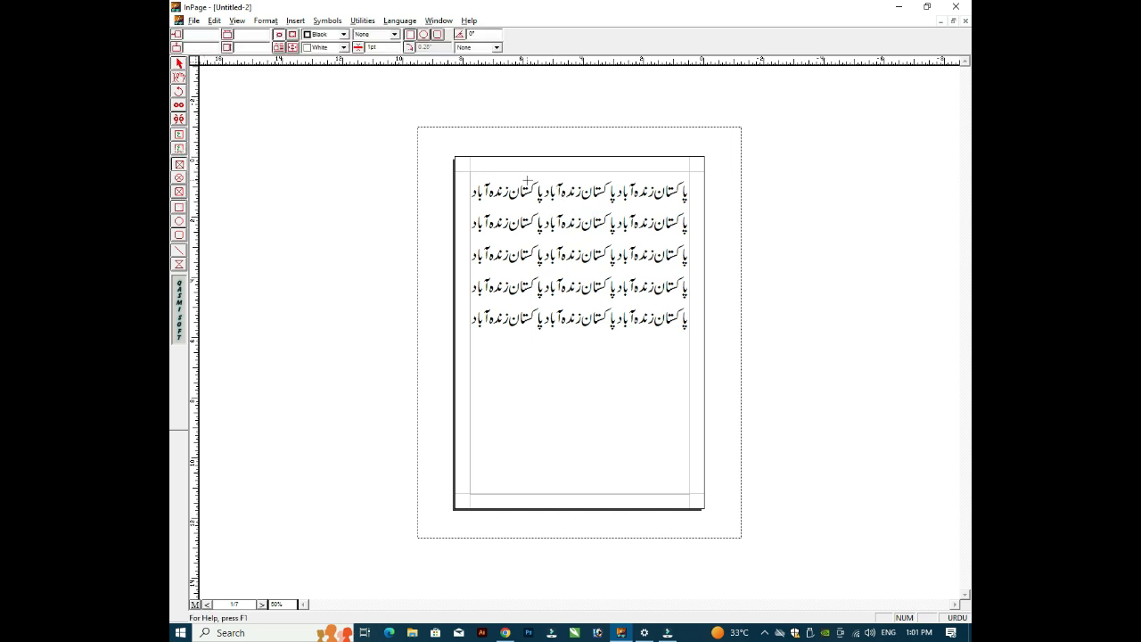
pyautogui.moveTo(527, 179); pyautogui.dragTo(594, 281)
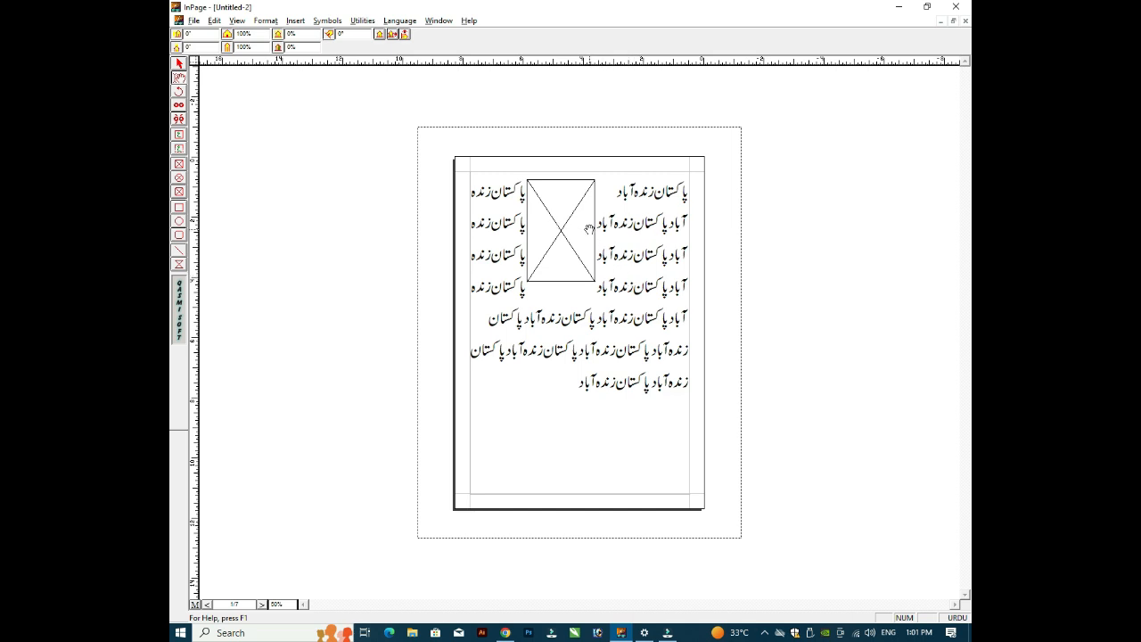
pyautogui.click(178, 62)
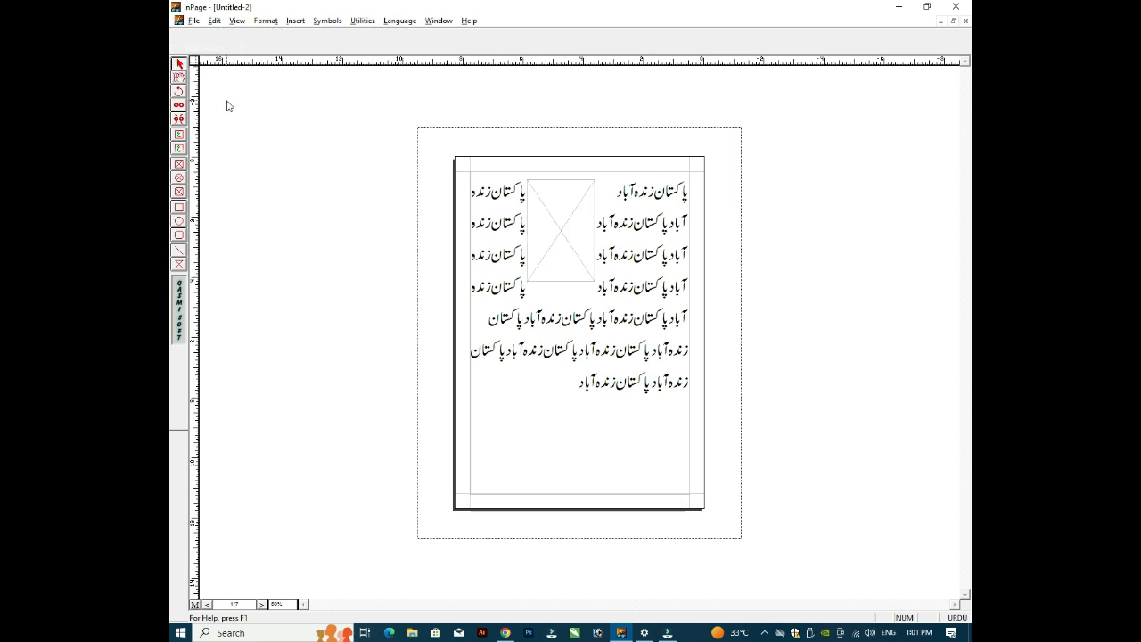
pyautogui.click(564, 230)
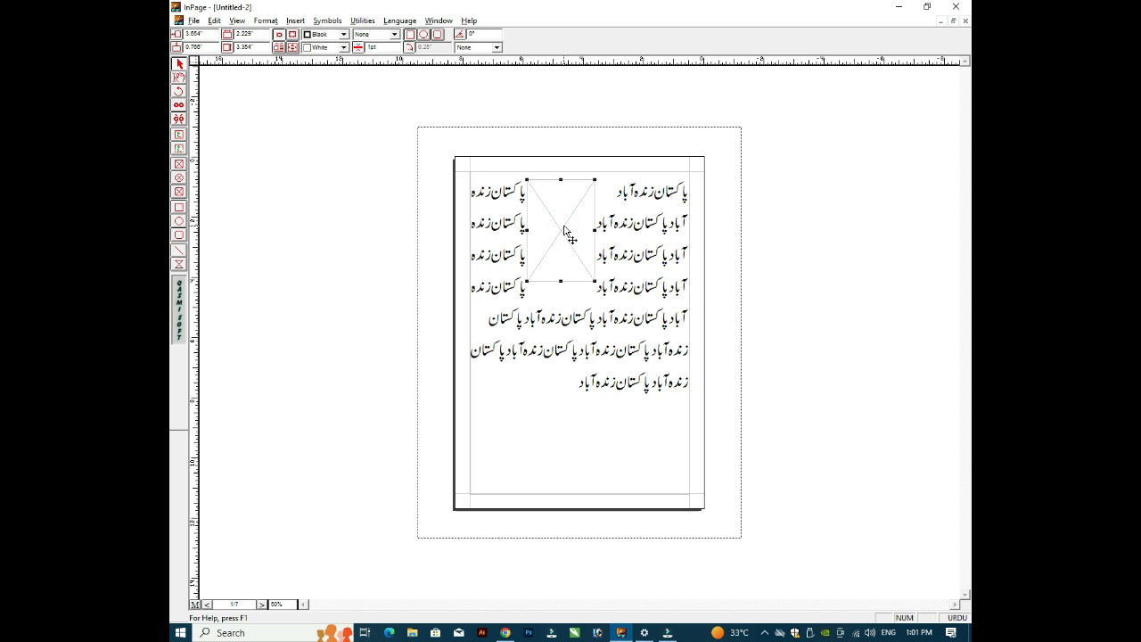
pyautogui.press('Delete')
pyautogui.click(178, 77)
# Step: Switch to the master page and draw a rectangular picture box near the page centre
pyautogui.click(630, 222)
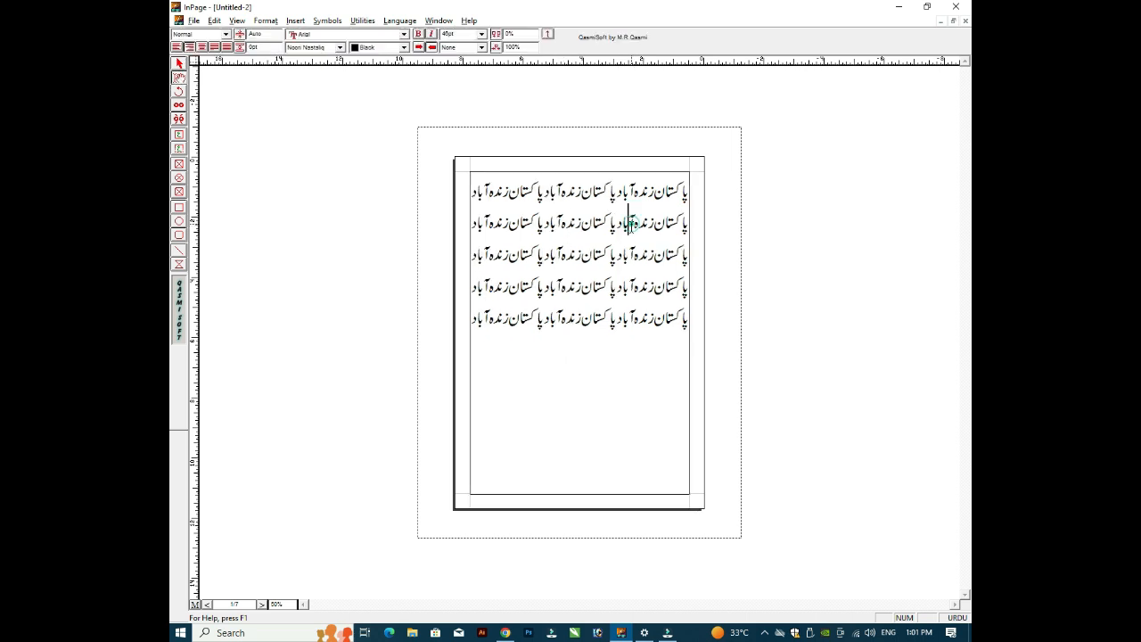
pyautogui.click(195, 604)
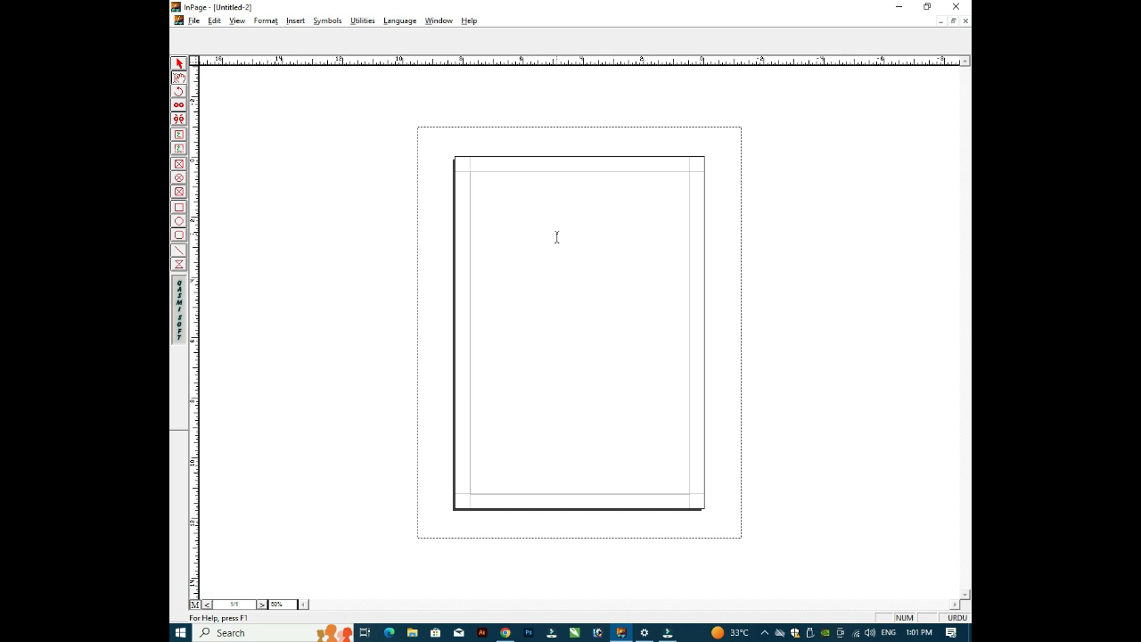
pyautogui.click(560, 198)
pyautogui.click(604, 204)
pyautogui.click(178, 177)
pyautogui.click(180, 165)
pyautogui.moveTo(524, 238); pyautogui.dragTo(638, 346)
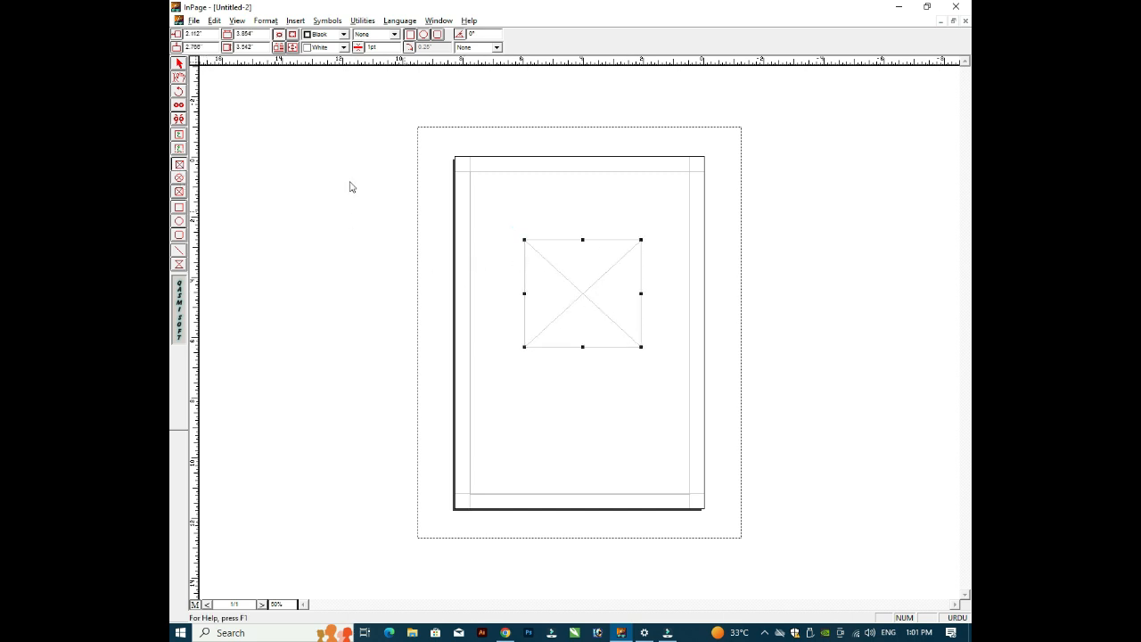
# Step: Open Import Picture for the new box, cancel it, and toggle the master page view
pyautogui.click(178, 77)
pyautogui.doubleClick(578, 281)
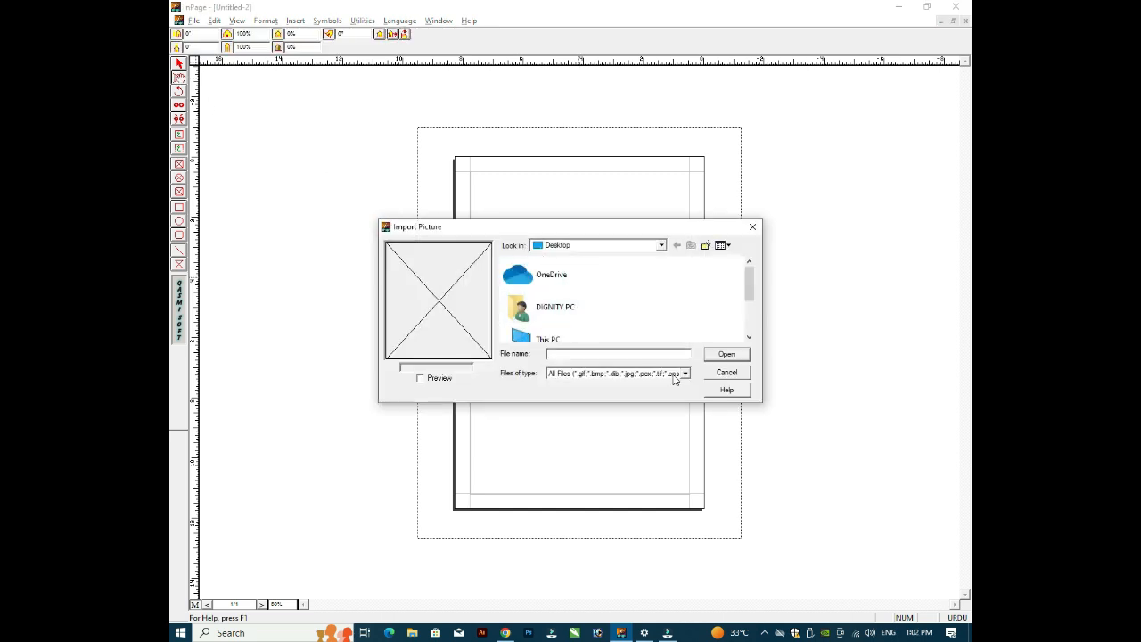
pyautogui.click(612, 353)
pyautogui.click(742, 354)
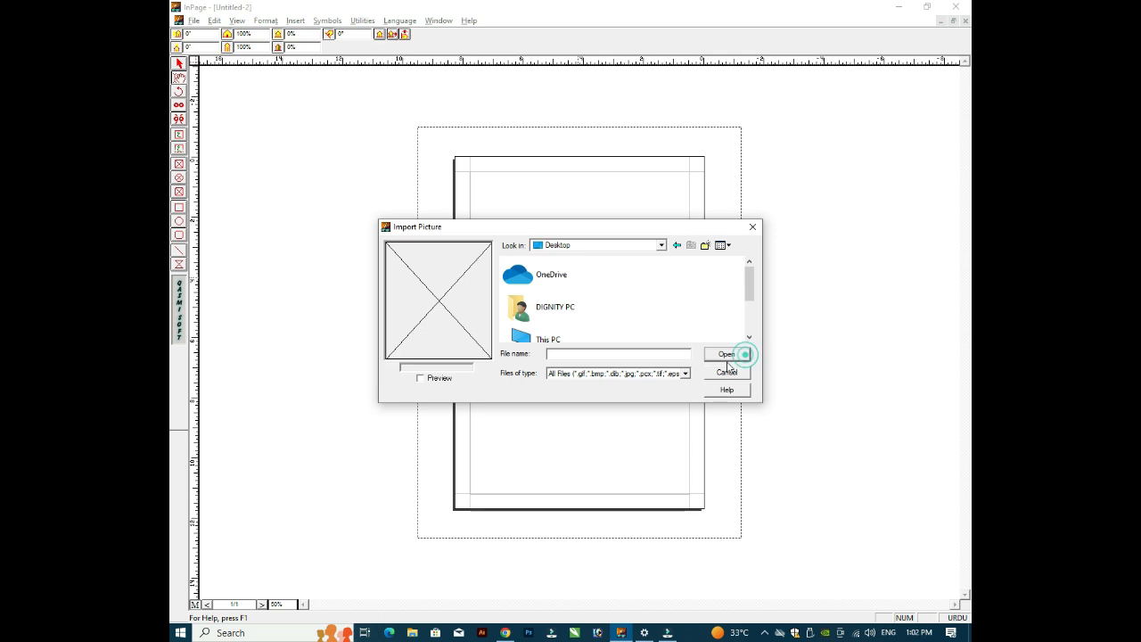
pyautogui.click(737, 373)
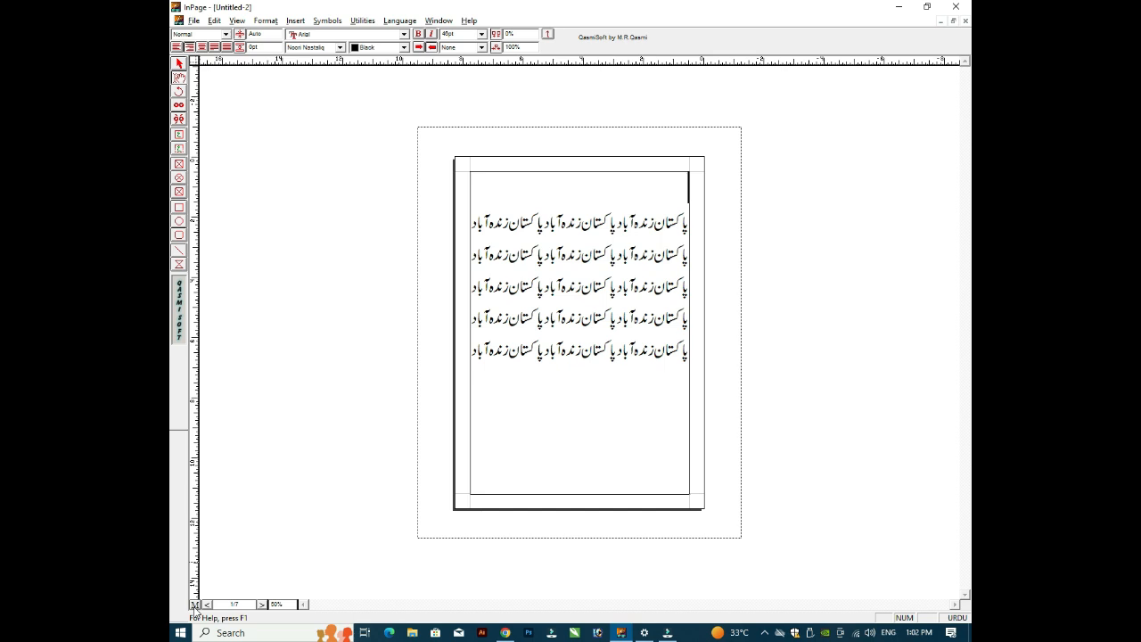
pyautogui.click(194, 605)
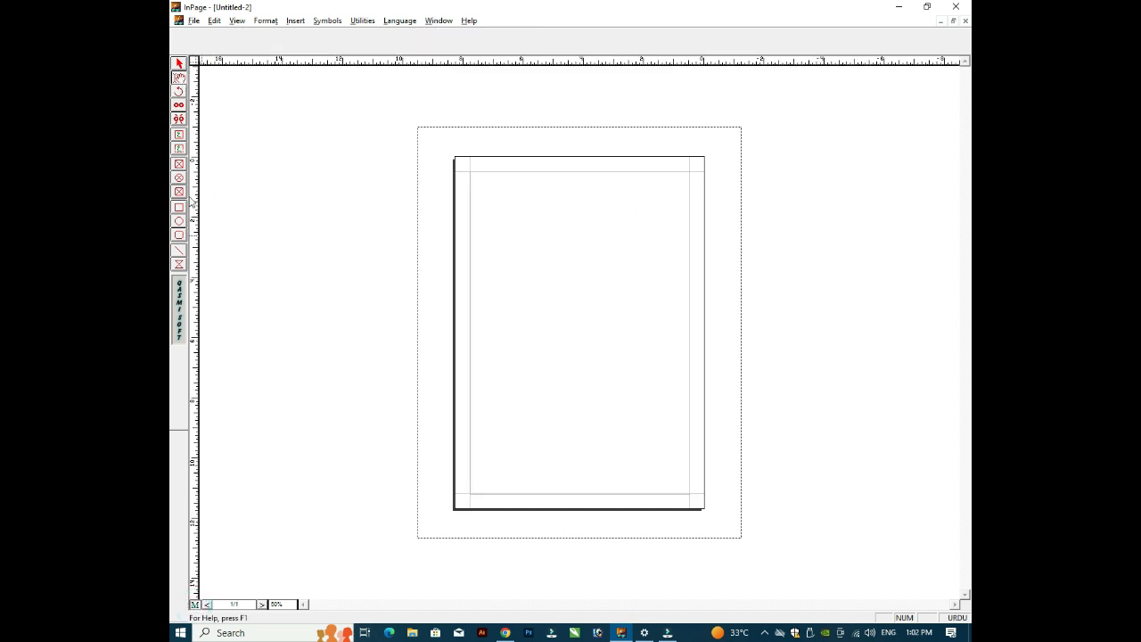
# Step: Draw a header text frame across the top of the master page, then return to the document page
pyautogui.click(178, 135)
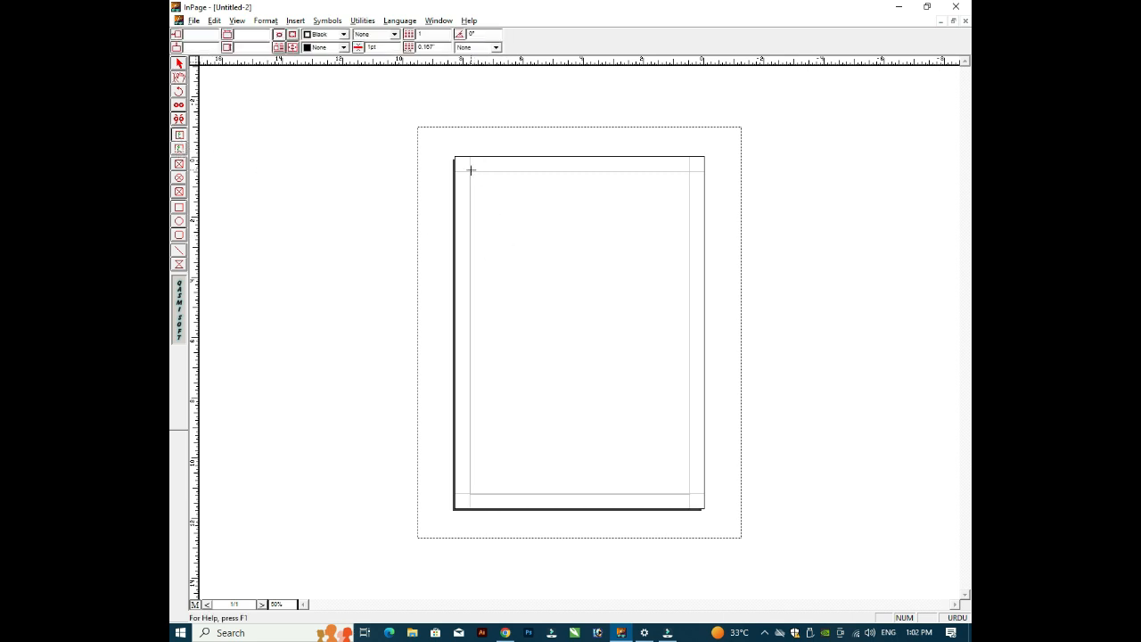
pyautogui.moveTo(470, 170); pyautogui.dragTo(689, 198)
pyautogui.click(655, 188)
pyautogui.click(178, 77)
pyautogui.click(565, 183)
pyautogui.click(576, 182)
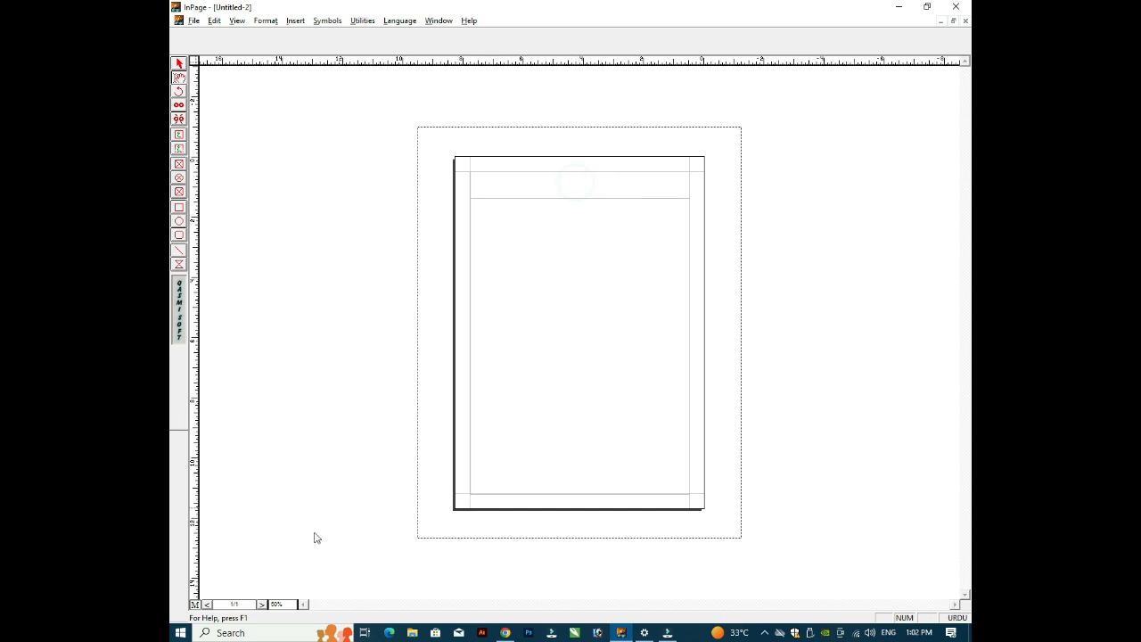
pyautogui.click(194, 604)
# Step: Type the Urdu header 'پاکستان زندہ آباد', enlarge it to 37pt and centre it
pyautogui.click(621, 176)
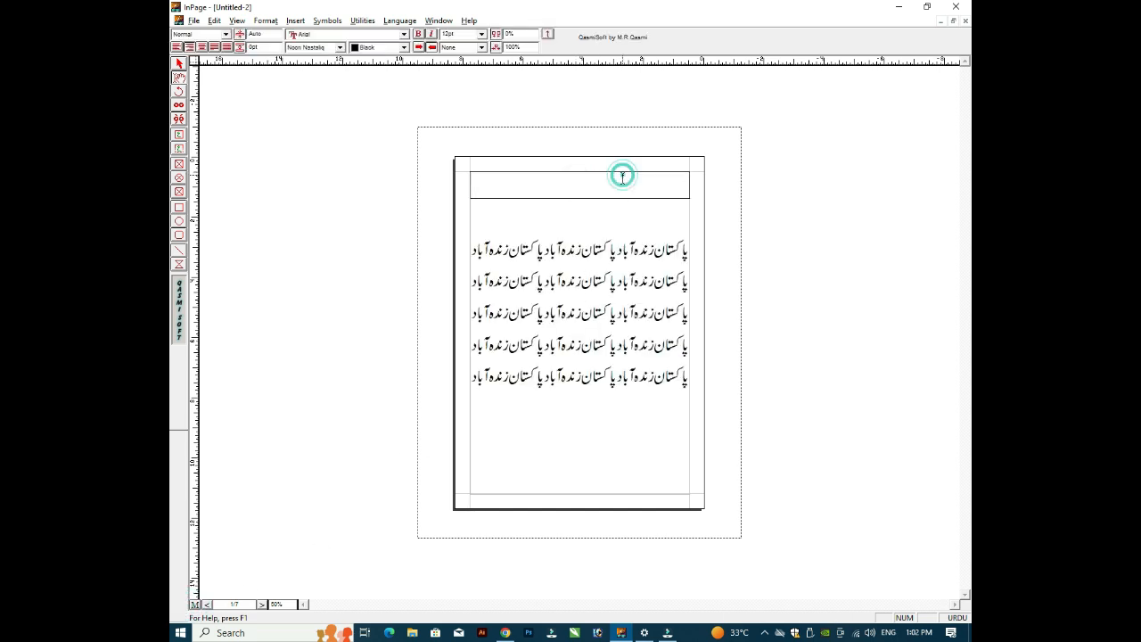
pyautogui.write('پاکس')
pyautogui.press('F12')
pyautogui.press('F12')
pyautogui.press('F12')
pyautogui.press('F12')
pyautogui.press('F12')
pyautogui.press('F12')
pyautogui.hotkey('ctrl', 'a')
pyautogui.press('F12')
pyautogui.press('F12')
pyautogui.press('F12')
pyautogui.press('F12')
pyautogui.press('F12')
pyautogui.press('F12')
pyautogui.press('F12')
pyautogui.press('F12')
pyautogui.press('F12')
pyautogui.press('F12')
pyautogui.press('F12')
pyautogui.press('F12')
pyautogui.press('F12')
pyautogui.press('F12')
pyautogui.press('F12')
pyautogui.press('F12')
pyautogui.press('F12')
pyautogui.press('F12')
pyautogui.press('F12')
pyautogui.press('F12')
pyautogui.press('Right')
pyautogui.hotkey('ctrl', 'shift', 'c')
# Step: Delete the empty first line so the body text sits right under the header
pyautogui.click(180, 65)
pyautogui.click(598, 218)
pyautogui.click(594, 185)
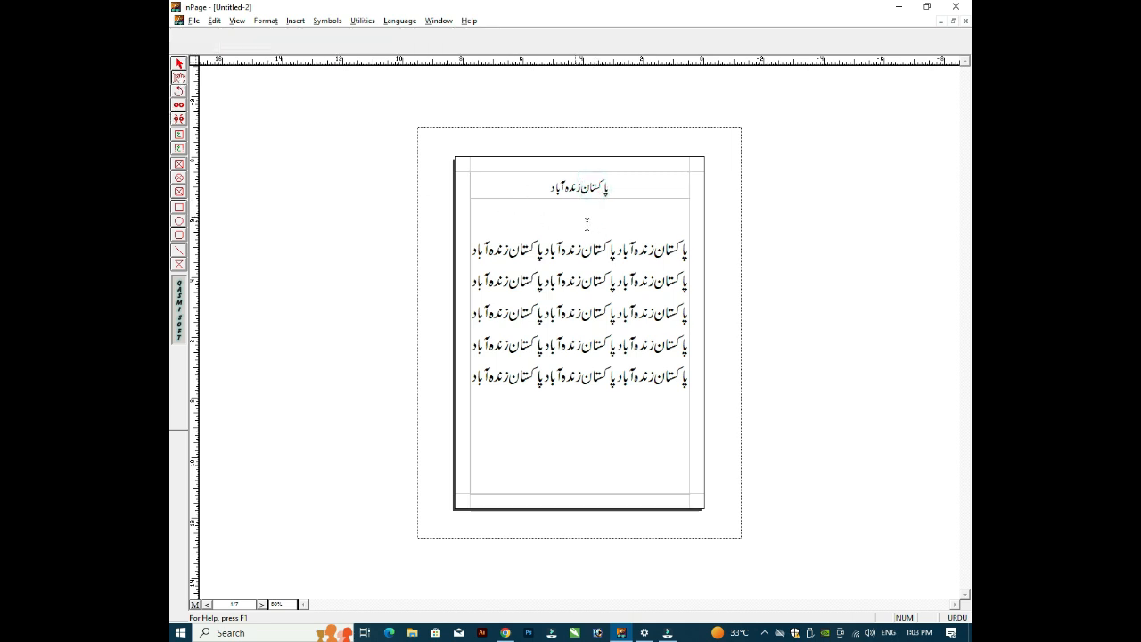
pyautogui.doubleClick(612, 222)
pyautogui.press('Delete')
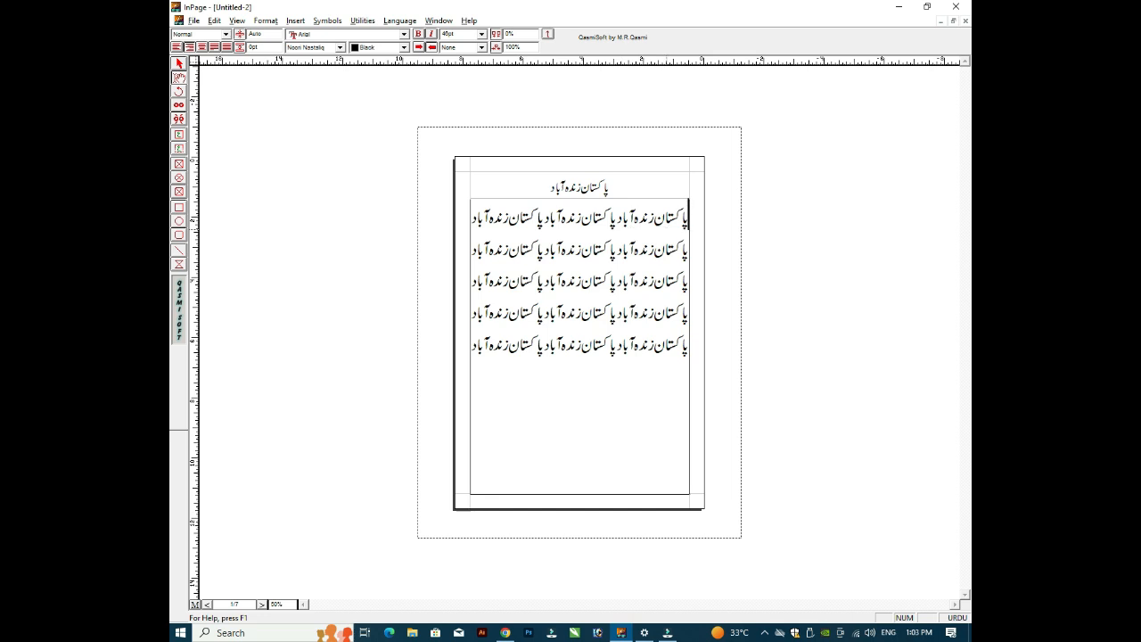
# Step: Add an empty line above the body text and open the header frame's box settings, closing them unchanged
pyautogui.press('Return')
pyautogui.click(577, 179)
pyautogui.moveTo(619, 185); pyautogui.dragTo(450, 205)
pyautogui.click(583, 230)
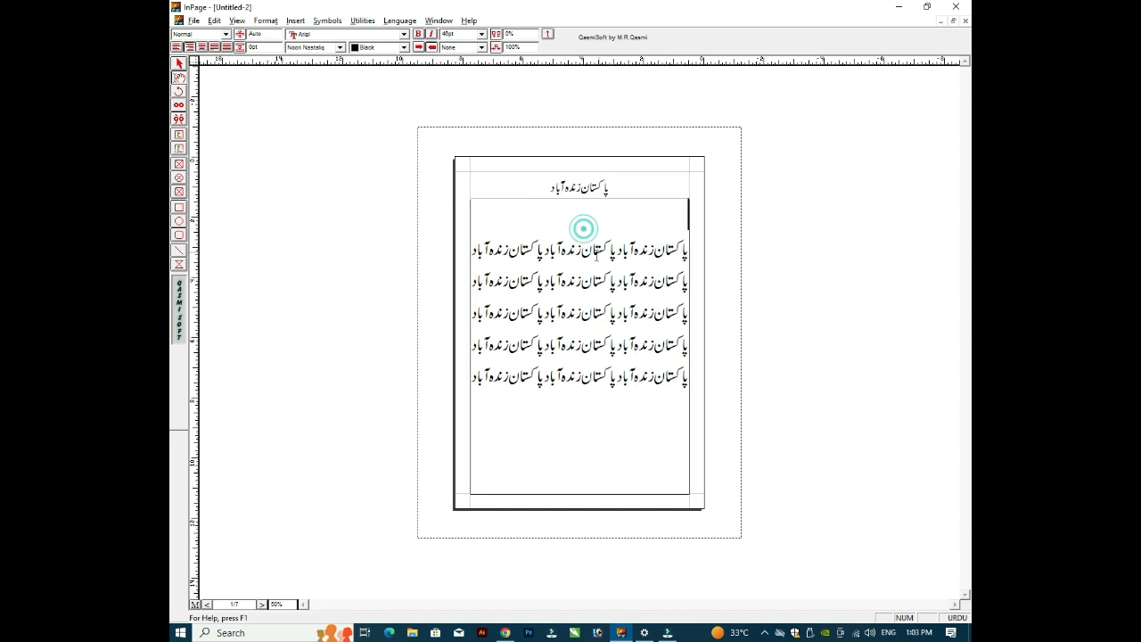
pyautogui.click(178, 63)
pyautogui.click(533, 192)
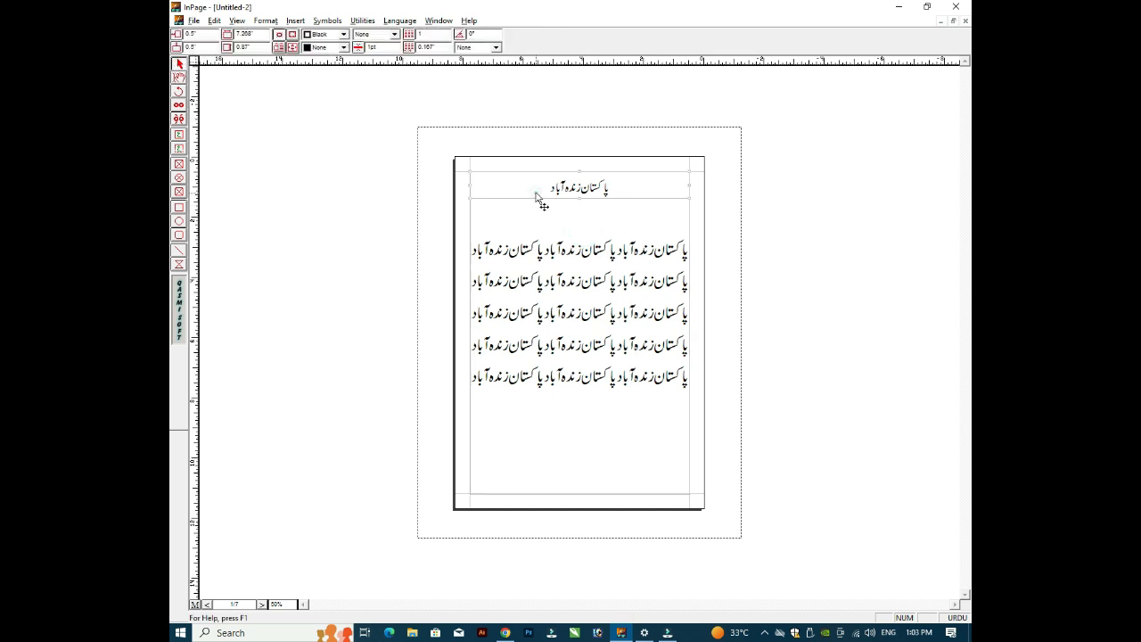
pyautogui.doubleClick(525, 190)
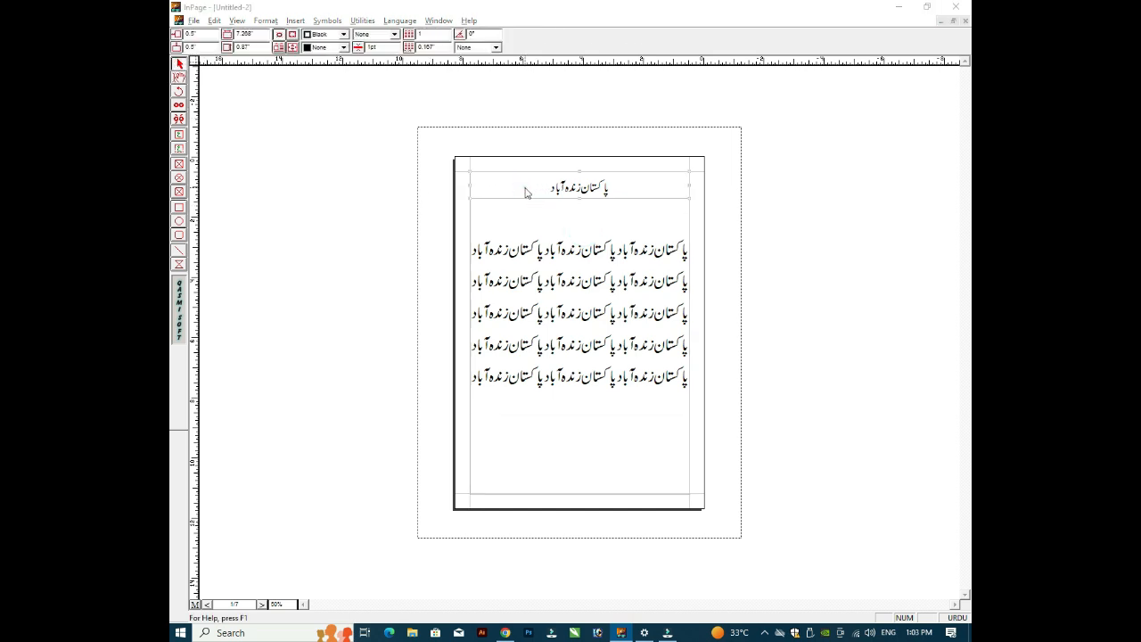
pyautogui.press('Delete')
pyautogui.press('Escape')
pyautogui.click(525, 193)
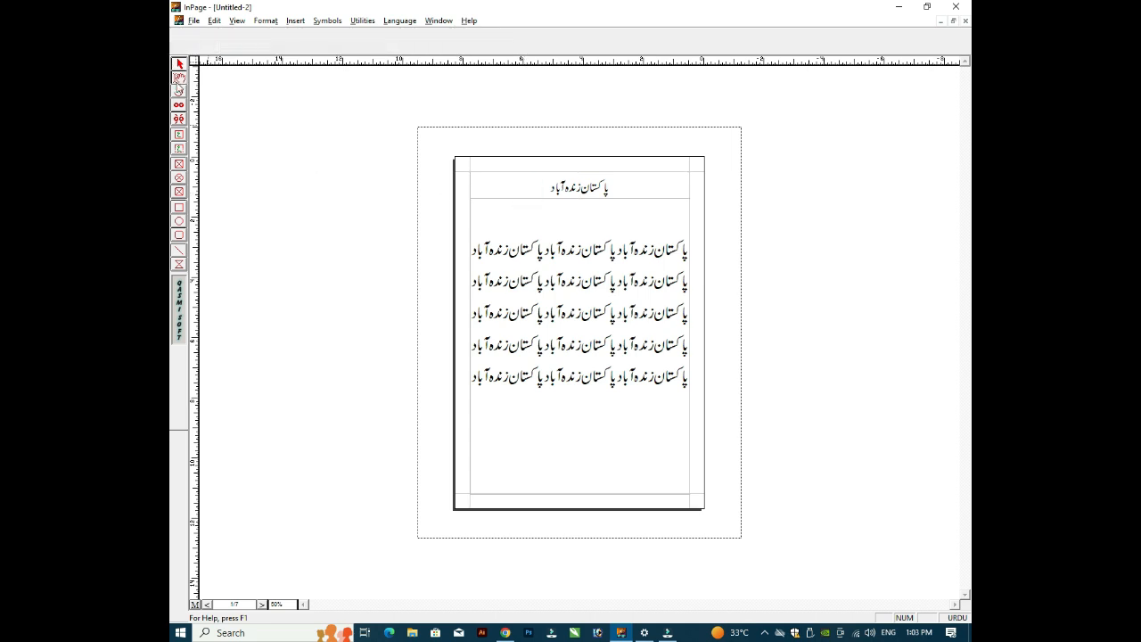
# Step: Try editing the master page header frame, dismiss the warning, and reselect the header on page 1
pyautogui.click(195, 604)
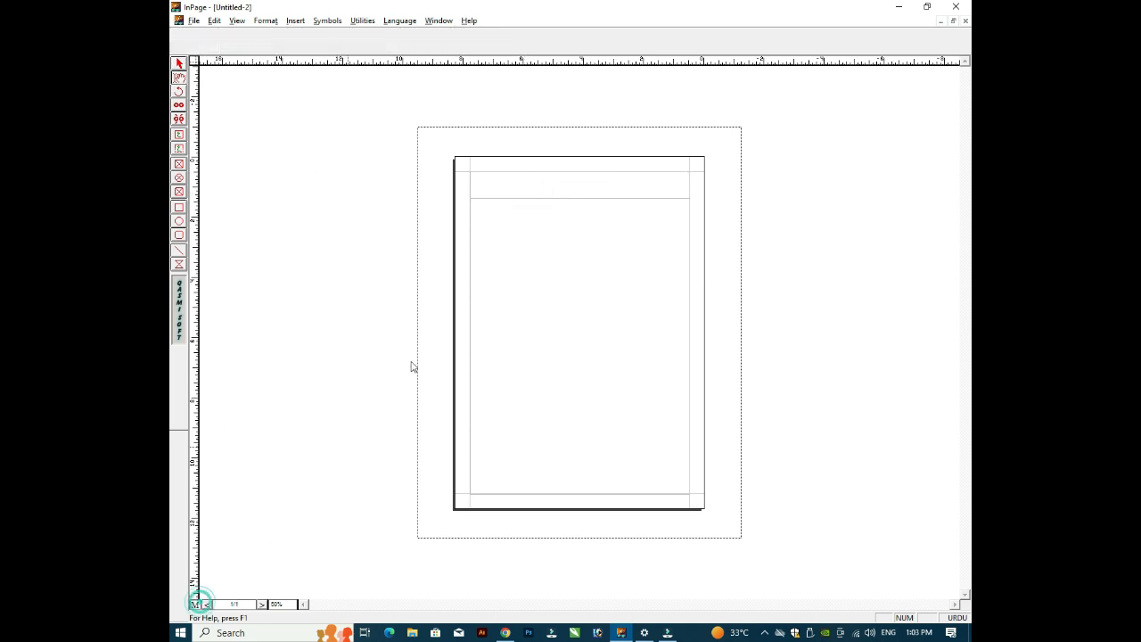
pyautogui.click(533, 196)
pyautogui.click(501, 202)
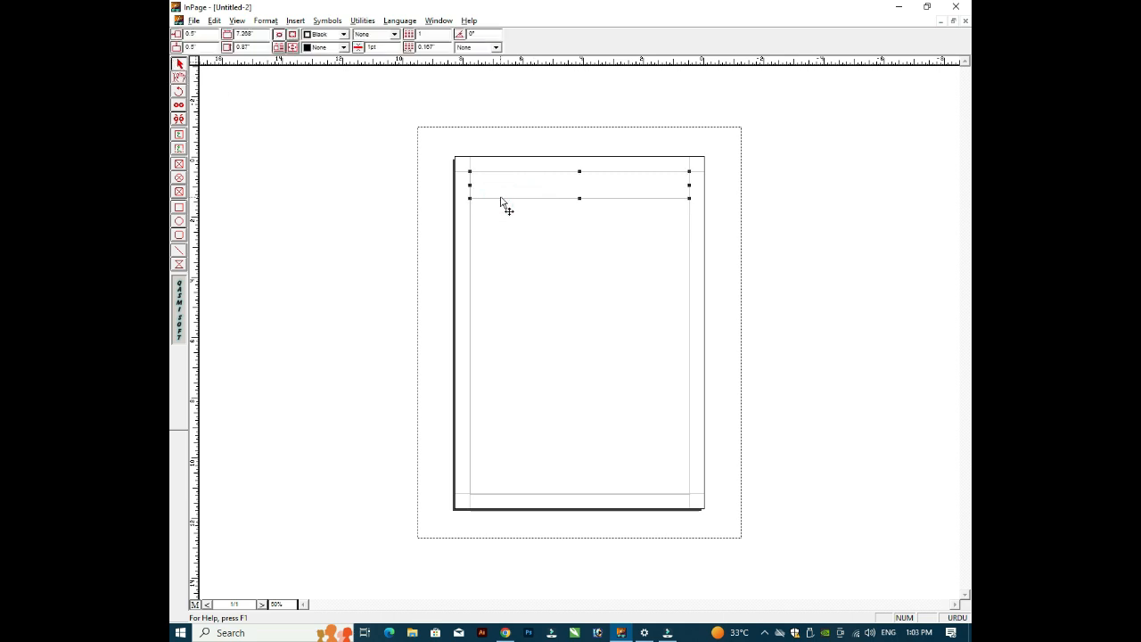
pyautogui.doubleClick(501, 201)
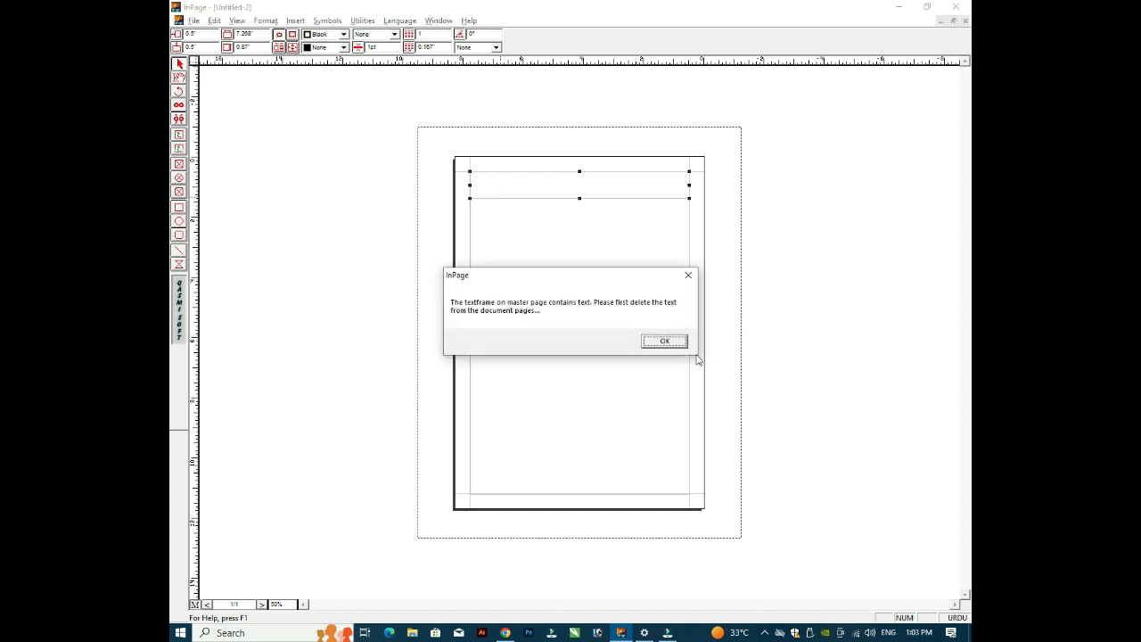
pyautogui.click(672, 342)
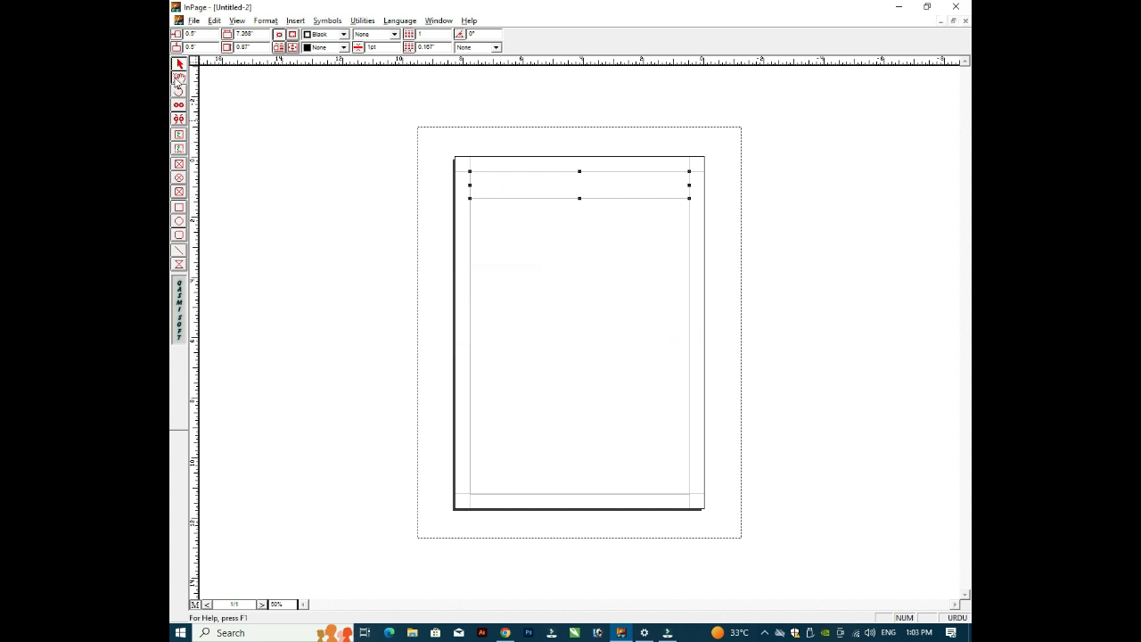
pyautogui.click(572, 194)
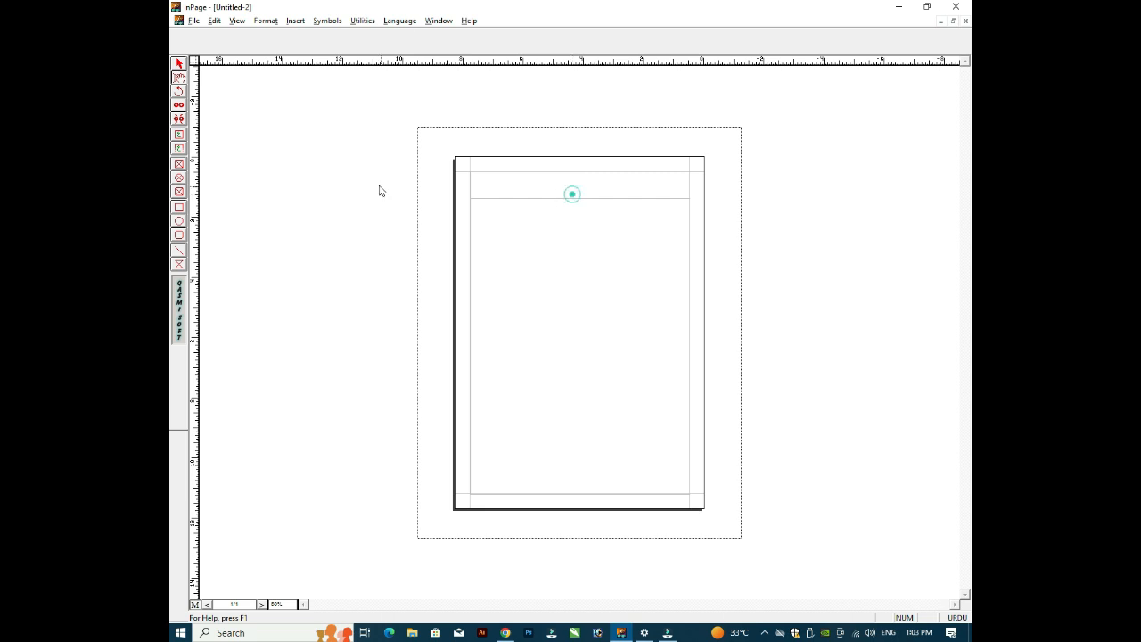
pyautogui.click(195, 605)
pyautogui.click(179, 64)
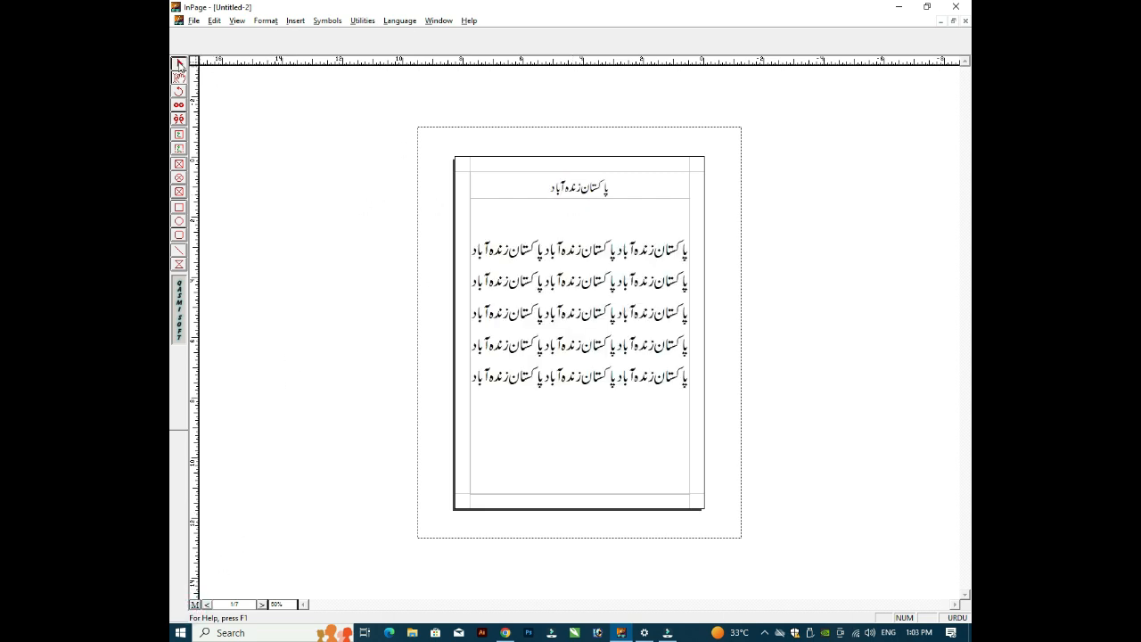
pyautogui.click(511, 198)
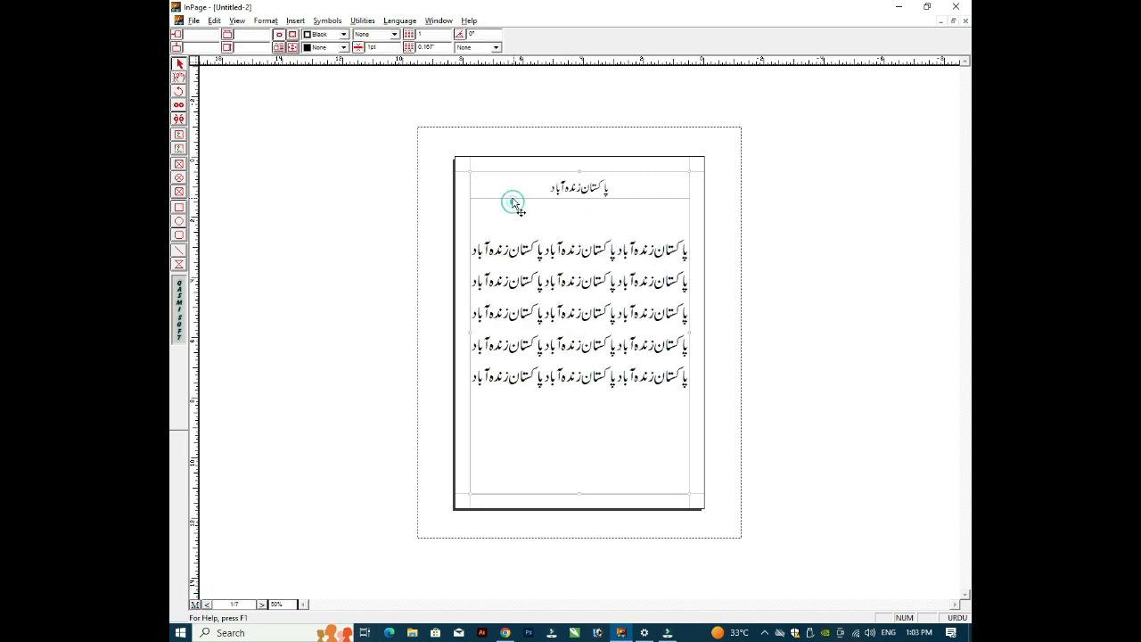
pyautogui.click(461, 297)
# Step: Attempt to delete the master page header frame and dismiss the text warning
pyautogui.click(195, 605)
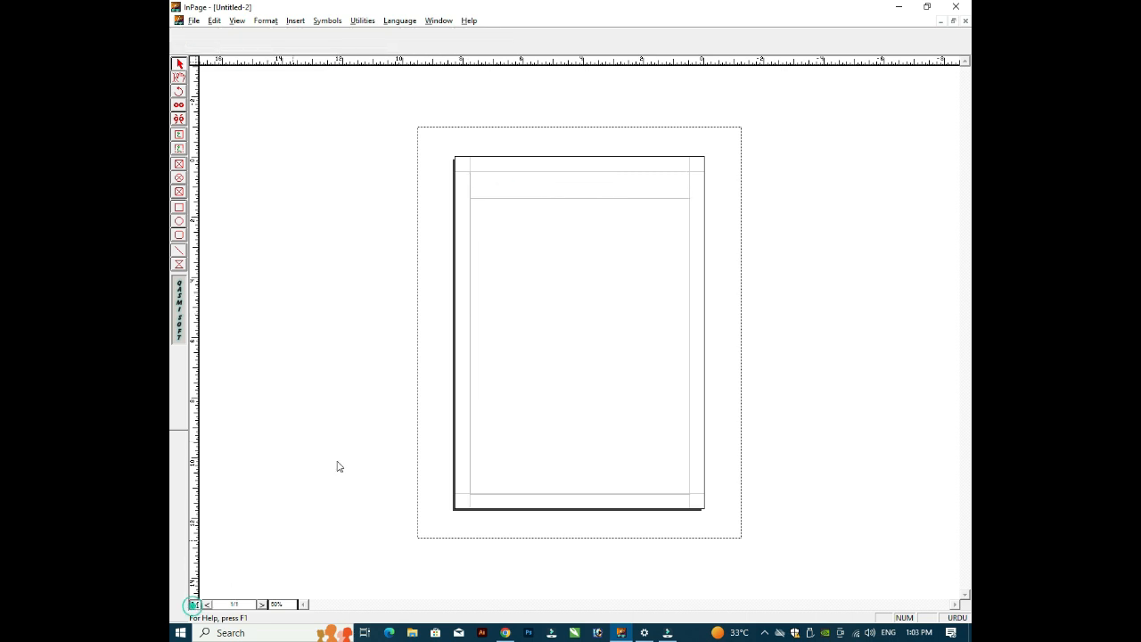
pyautogui.click(528, 196)
pyautogui.press('Delete')
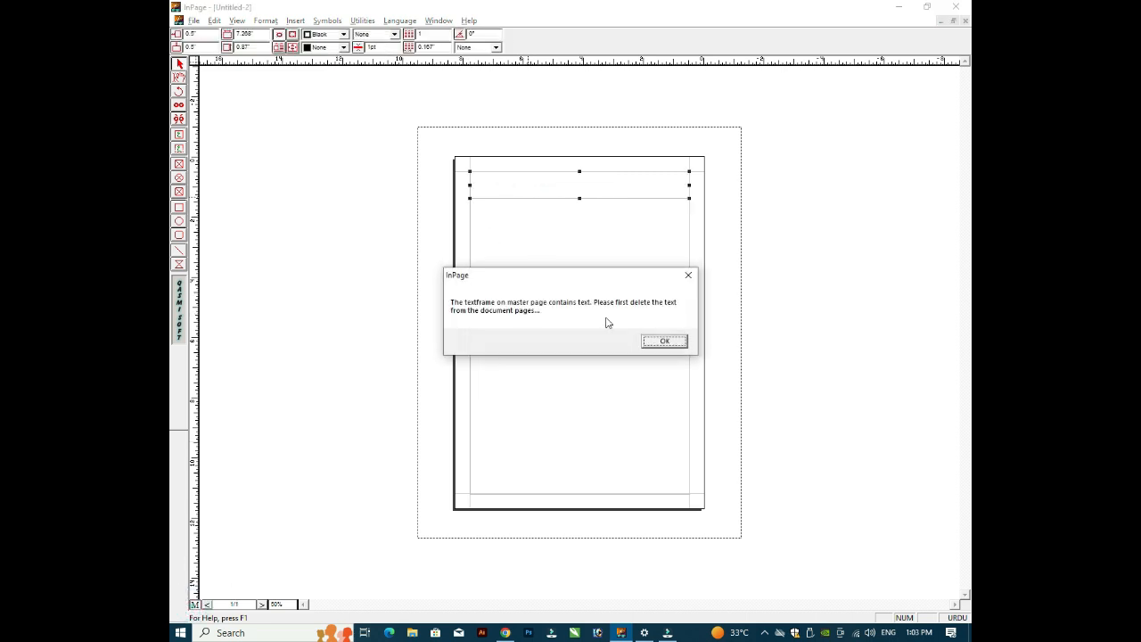
pyautogui.click(669, 343)
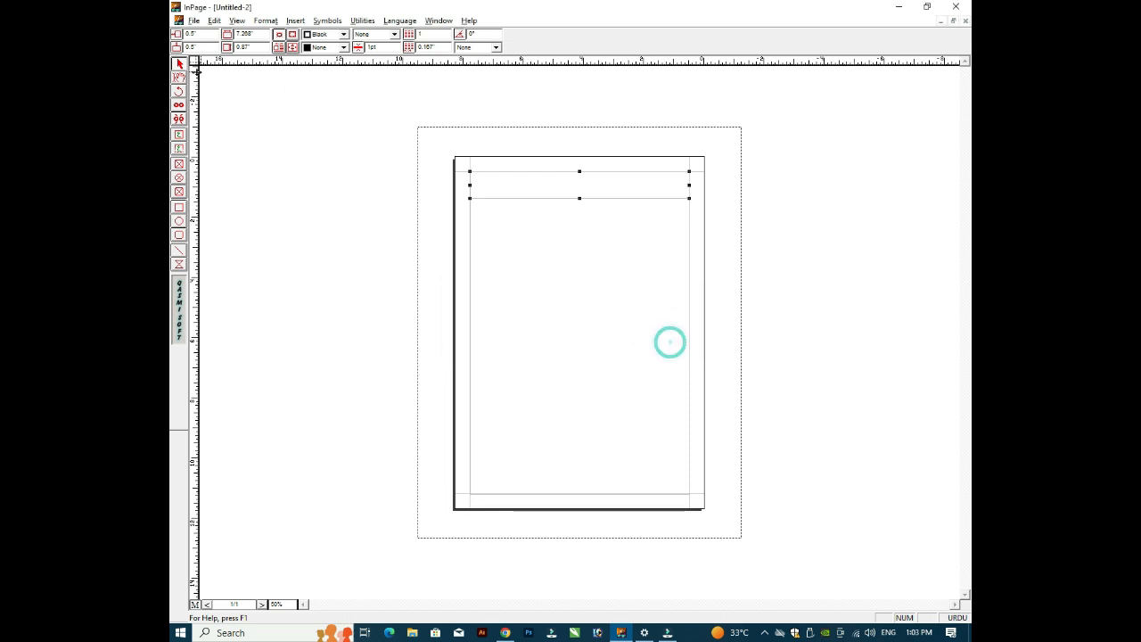
# Step: Delete the Urdu header line from the header box on page 1
pyautogui.click(194, 604)
pyautogui.moveTo(609, 185); pyautogui.dragTo(548, 184)
pyautogui.press('Delete')
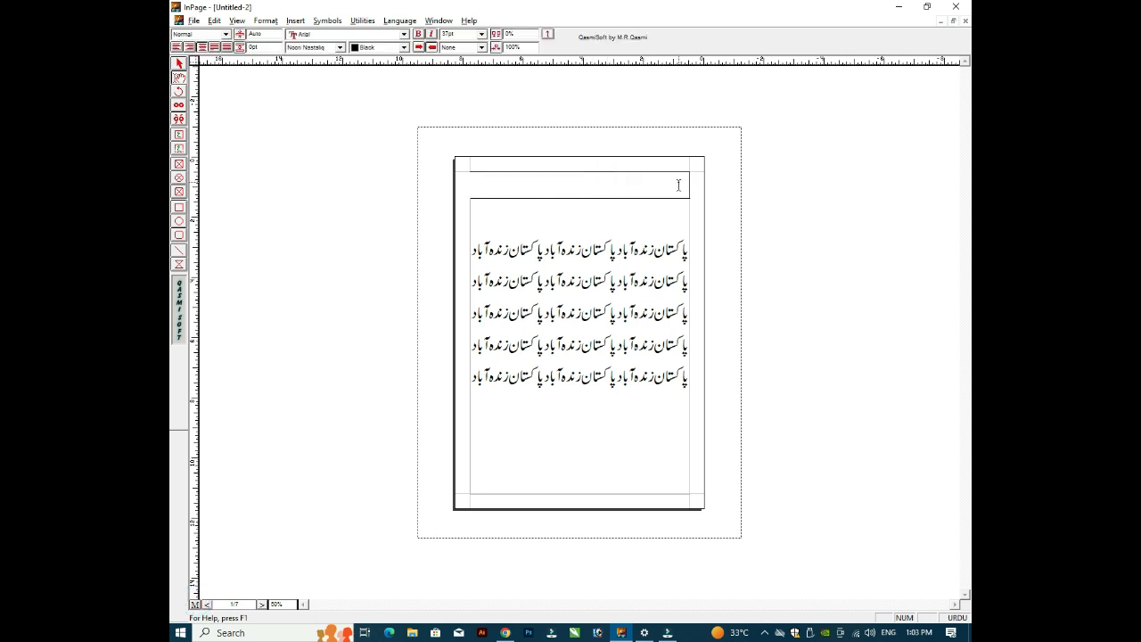
pyautogui.click(178, 64)
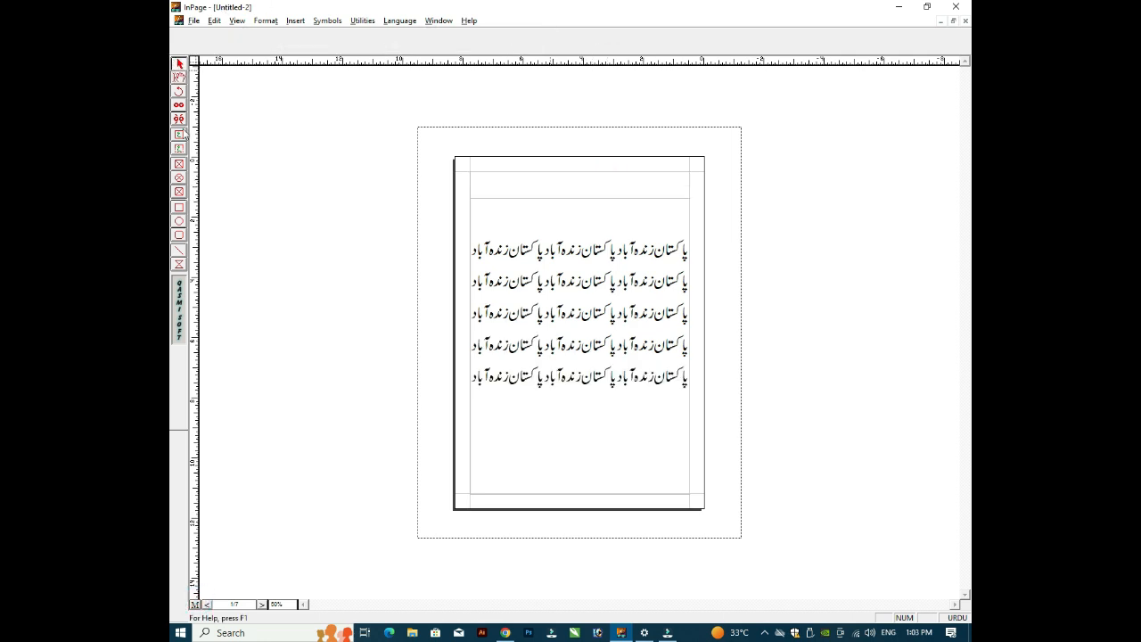
# Step: Select the now-empty header frame on the master page and delete it
pyautogui.click(194, 604)
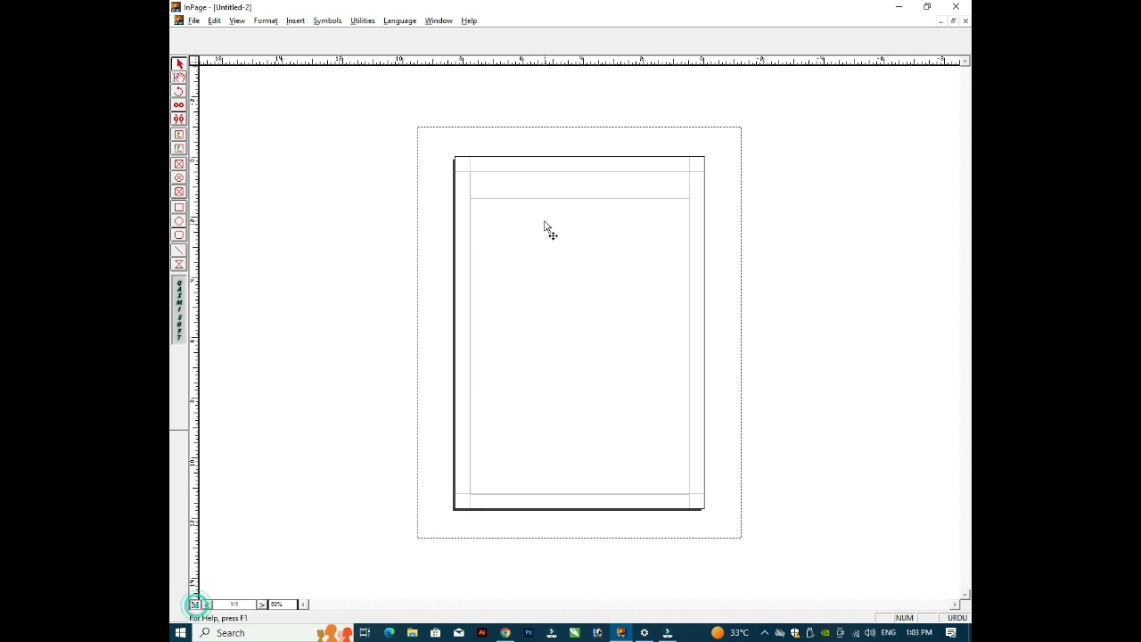
pyautogui.click(540, 203)
pyautogui.click(540, 203)
pyautogui.click(538, 199)
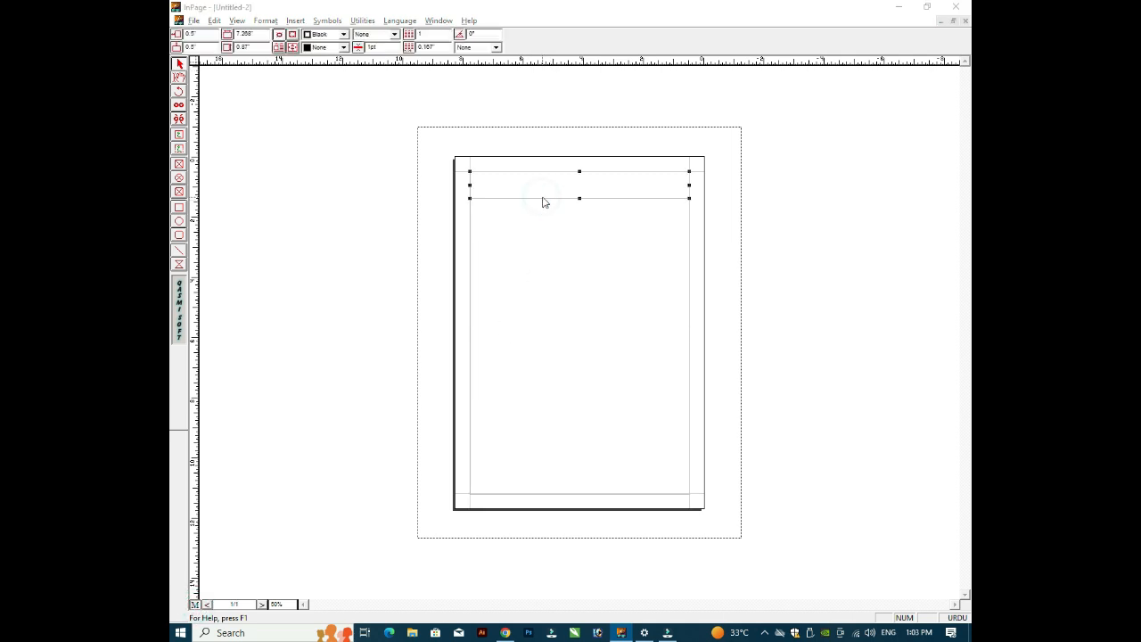
pyautogui.press('Delete')
# Step: Confirm removing the master page header frame and return to page 1's Urdu body text
pyautogui.click(611, 341)
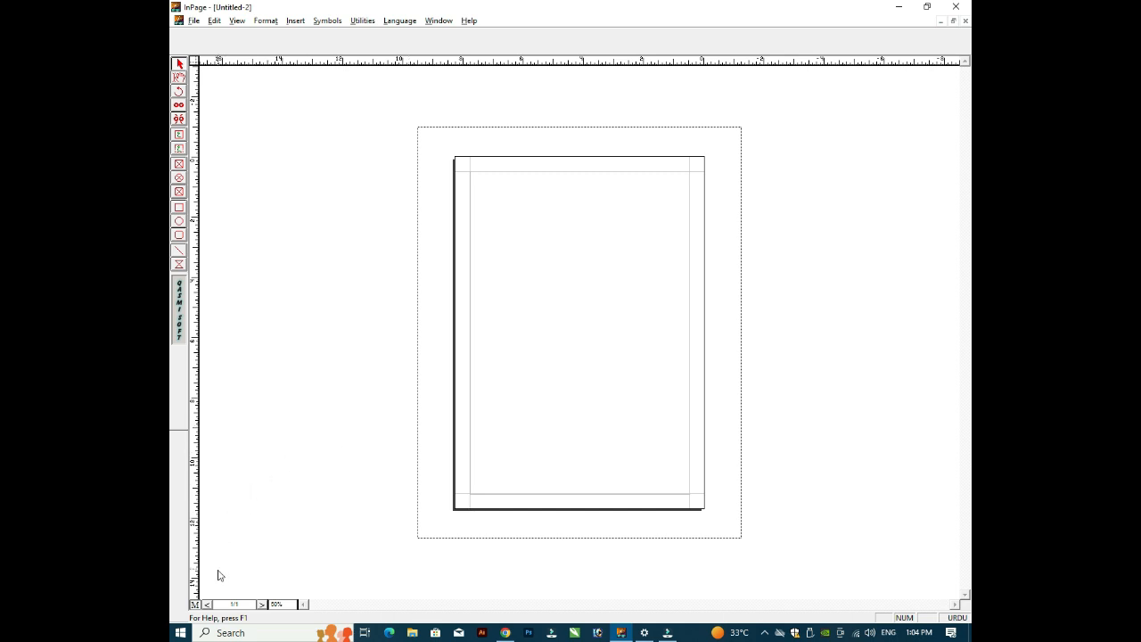
pyautogui.write('پاکستان زندہ آباد پاکستان زندہ آباد پاکستان زندہ آباد پاکستان زندہ آباد پاکستان زندہ آباد پاکستان زندہ آباد پاکستان زندہ آباد پاکستان زندہ آباد پاکستان زندہ آباد پاکستان زندہ آباد پاکستان زندہ آباد پاکستان زندہ آباد پاکستان زندہ آباد پاکستان زندہ آباد پاکستان زندہ آباد')
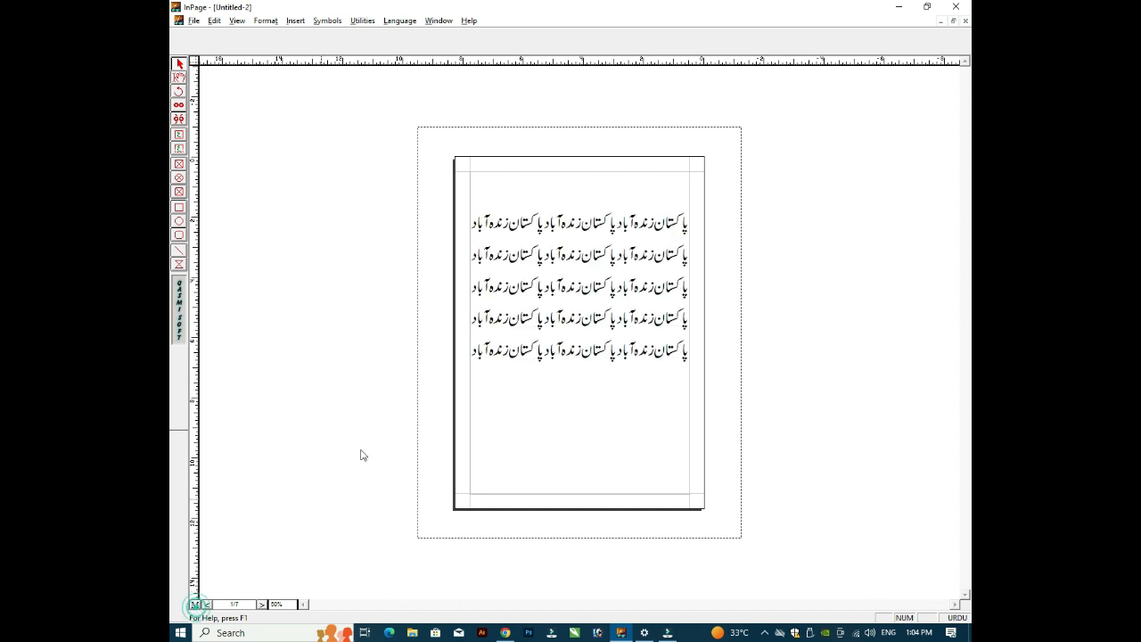
pyautogui.click(692, 278)
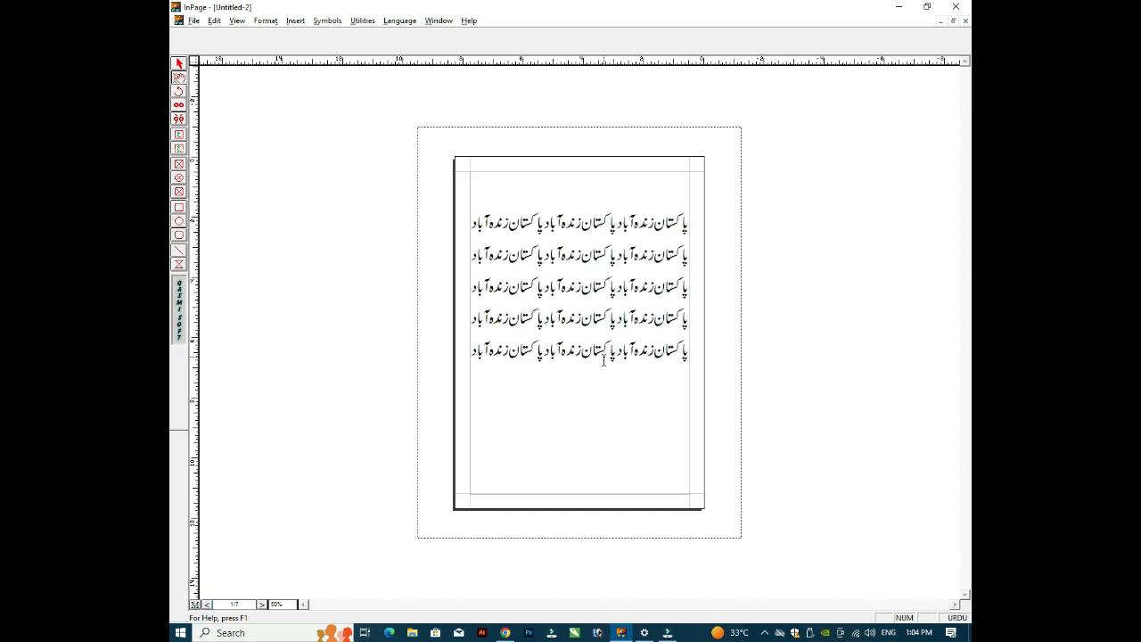
pyautogui.click(602, 356)
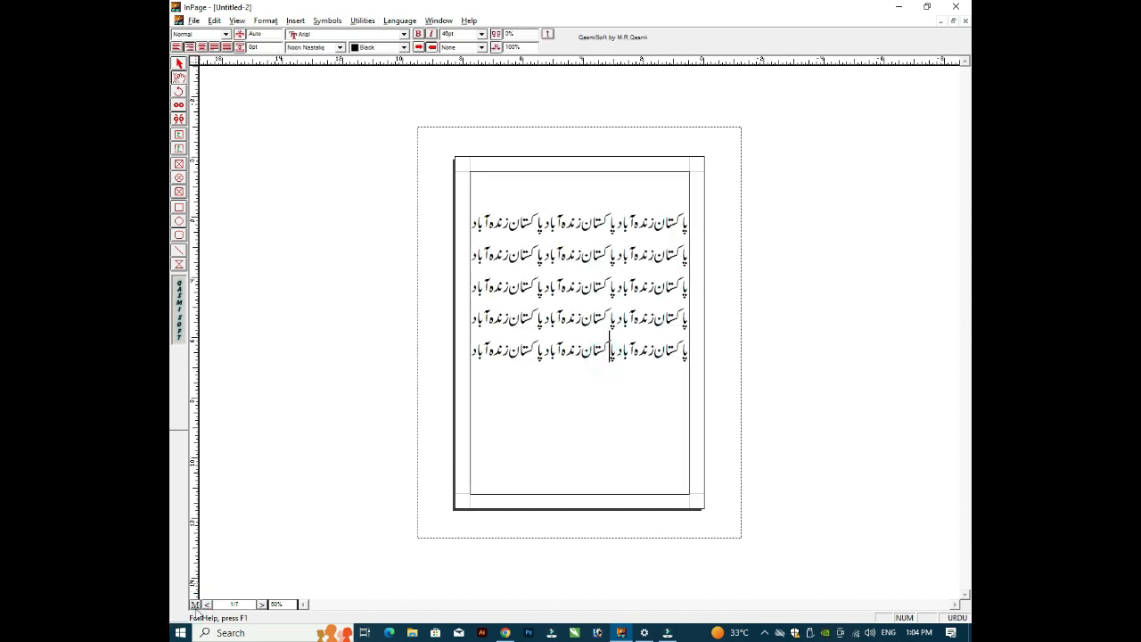
pyautogui.click(582, 482)
# Step: Use the body text's context menu, then place the caret in the first Urdu line
pyautogui.rightClick(582, 482)
pyautogui.click(579, 400)
pyautogui.click(571, 211)
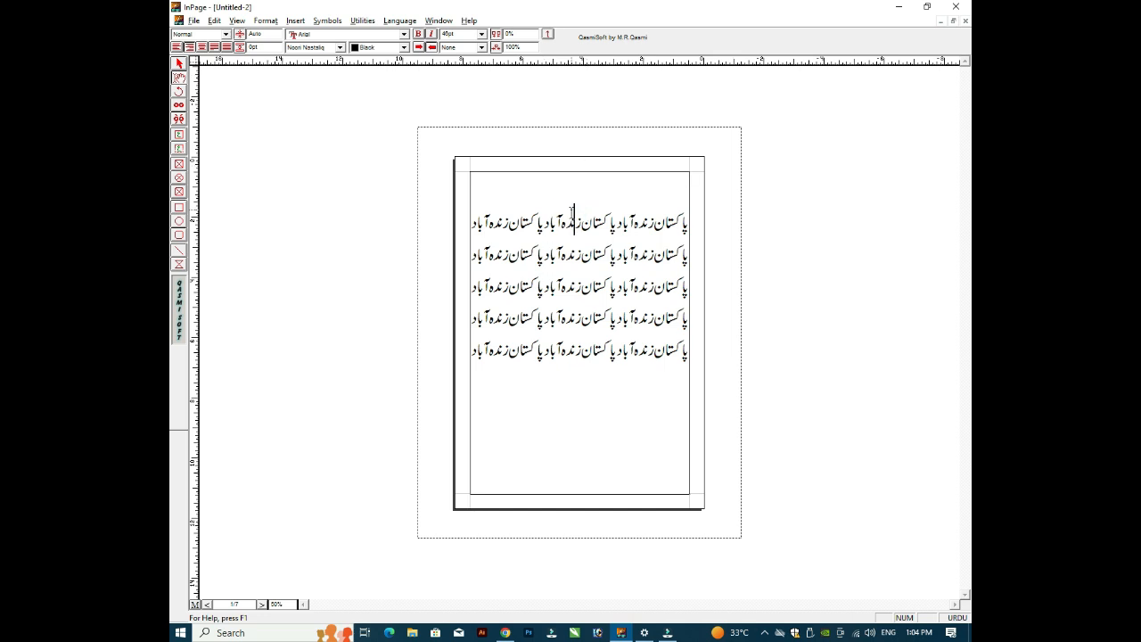